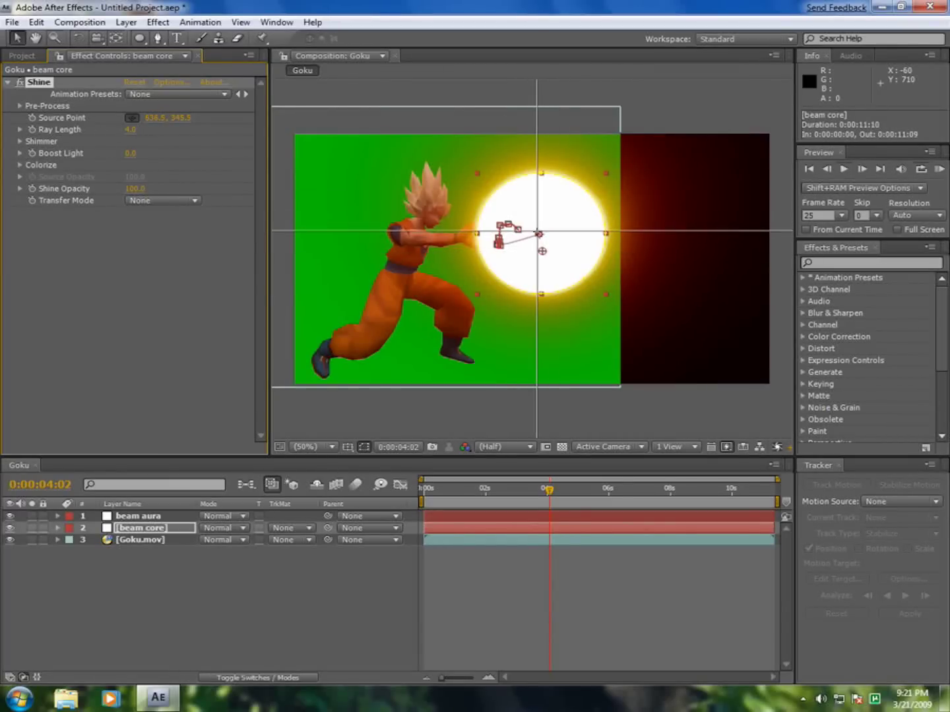
Step: Nudge the Shine source point to 639.5, 347.0 and set Ray Length to 3
drag(537, 230, 539, 233)
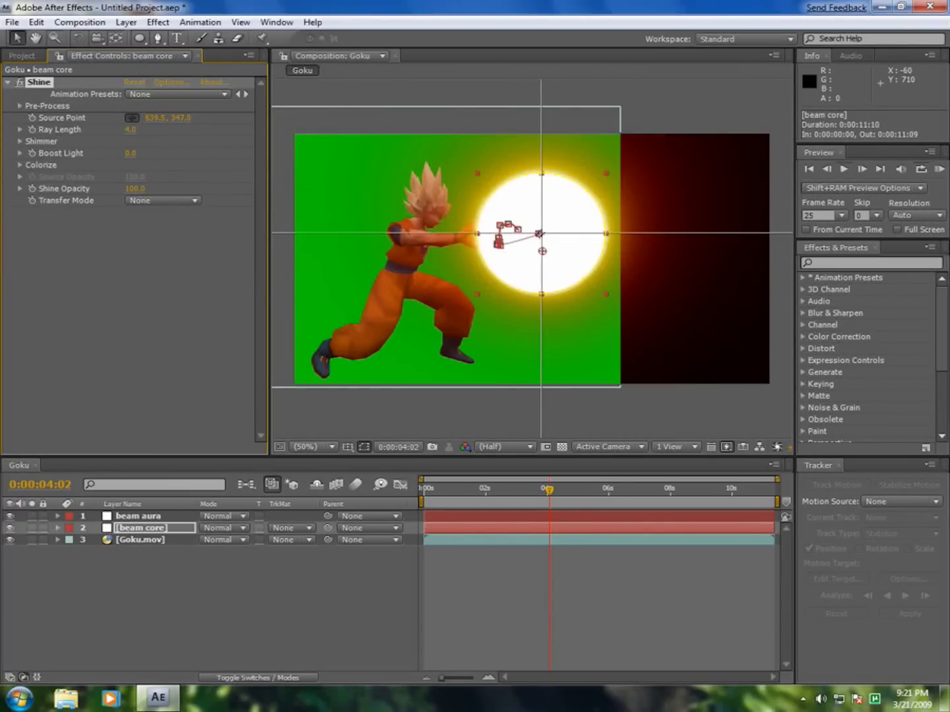
click(540, 233)
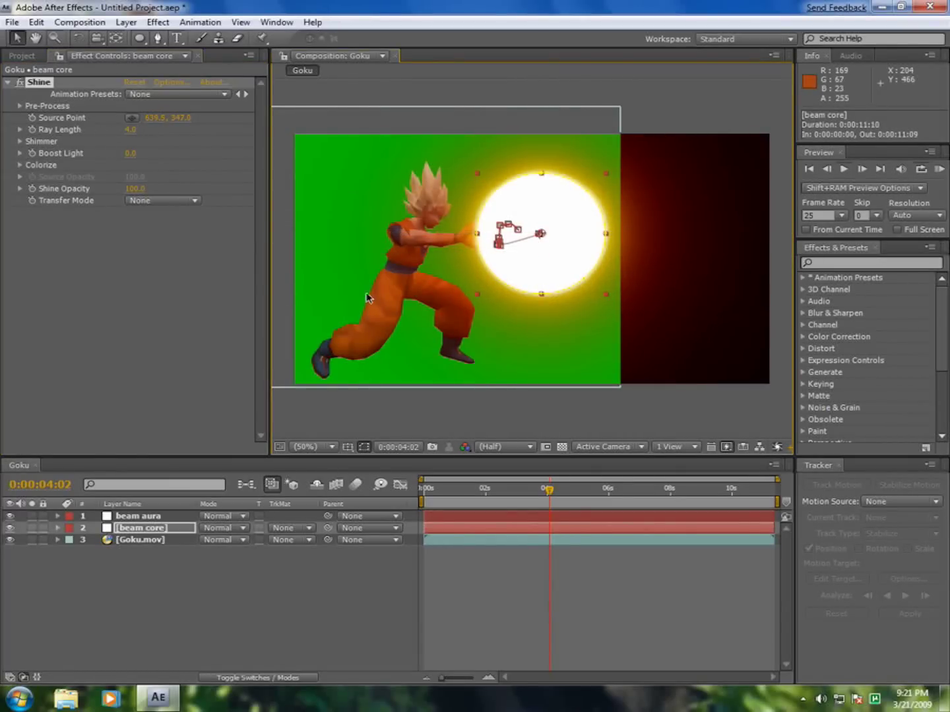
click(131, 132)
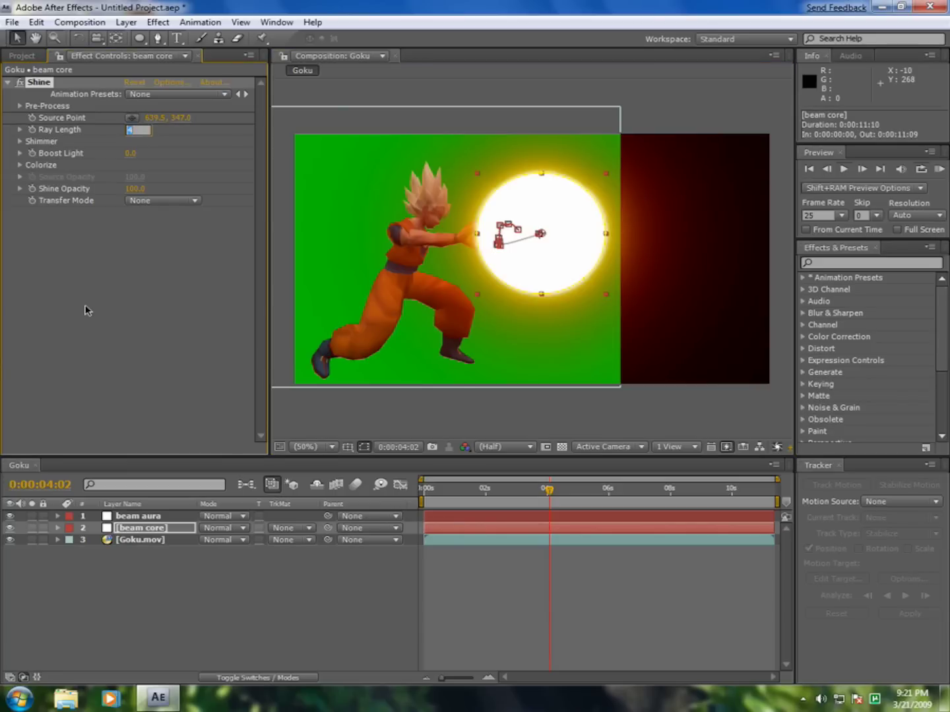
text(3)
key(Return)
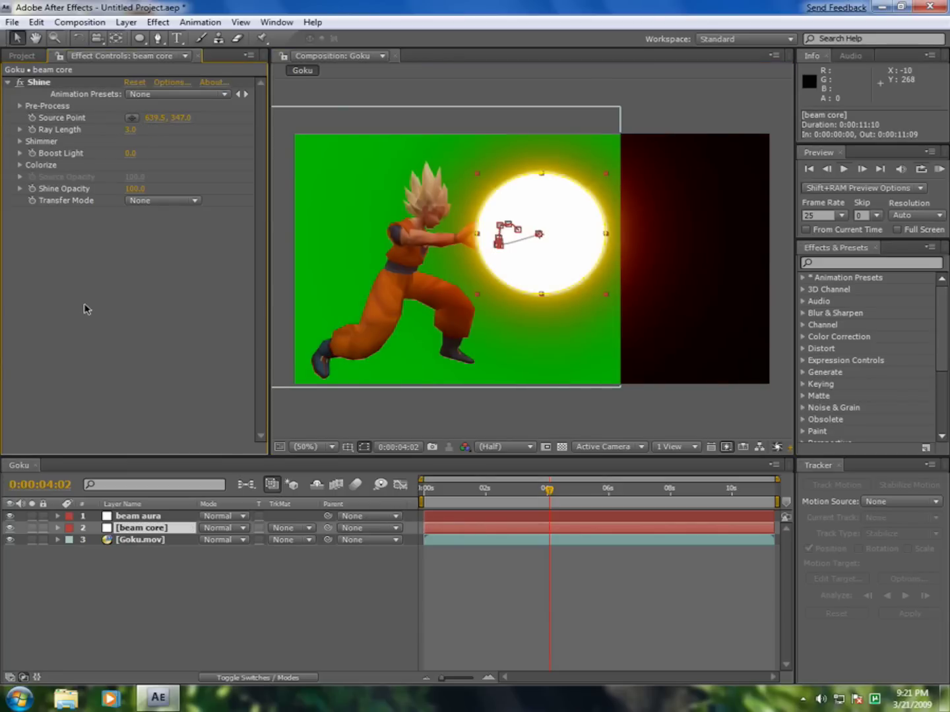
Step: Apply the Electric Colorize preset to the beam core's Shine
click(20, 166)
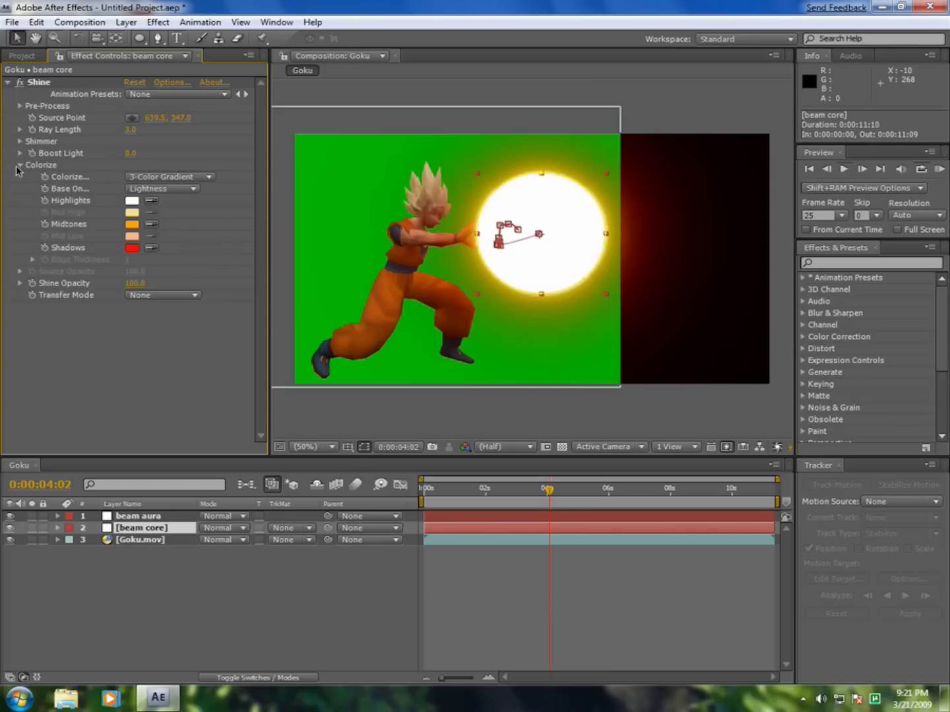
click(159, 179)
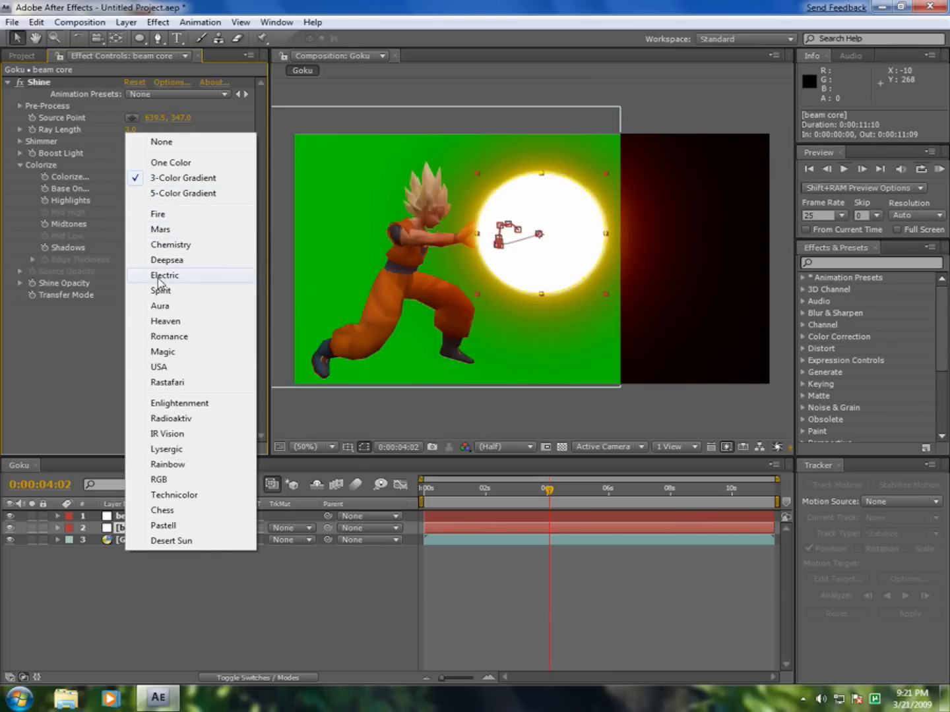
click(160, 277)
key(F2)
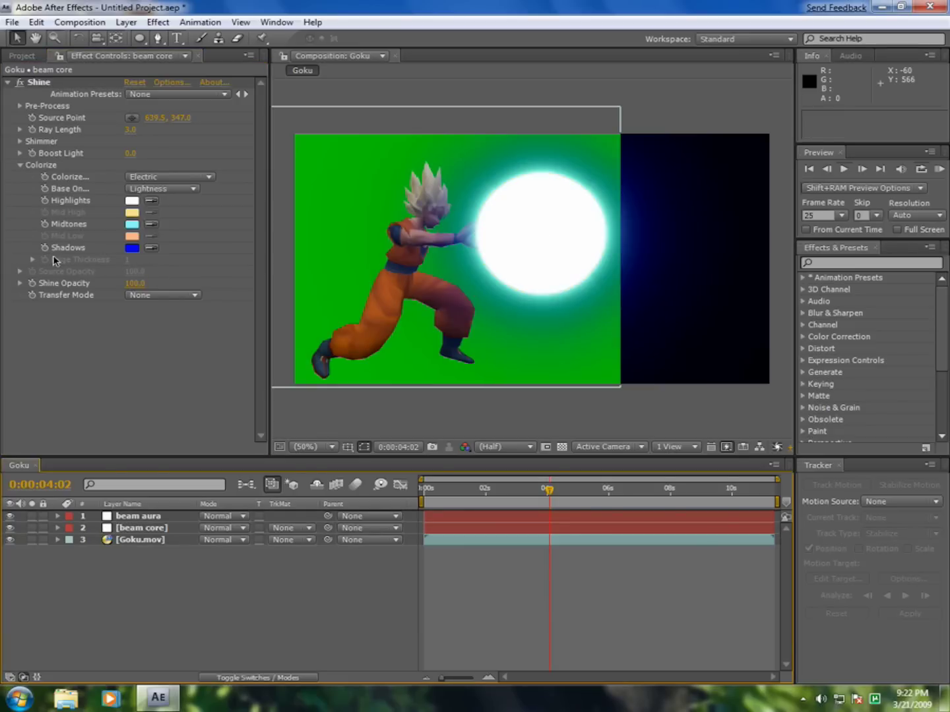
Step: Lighten the Shine shadow colour and make the midtones a saturated cyan (#48FFFF)
click(132, 249)
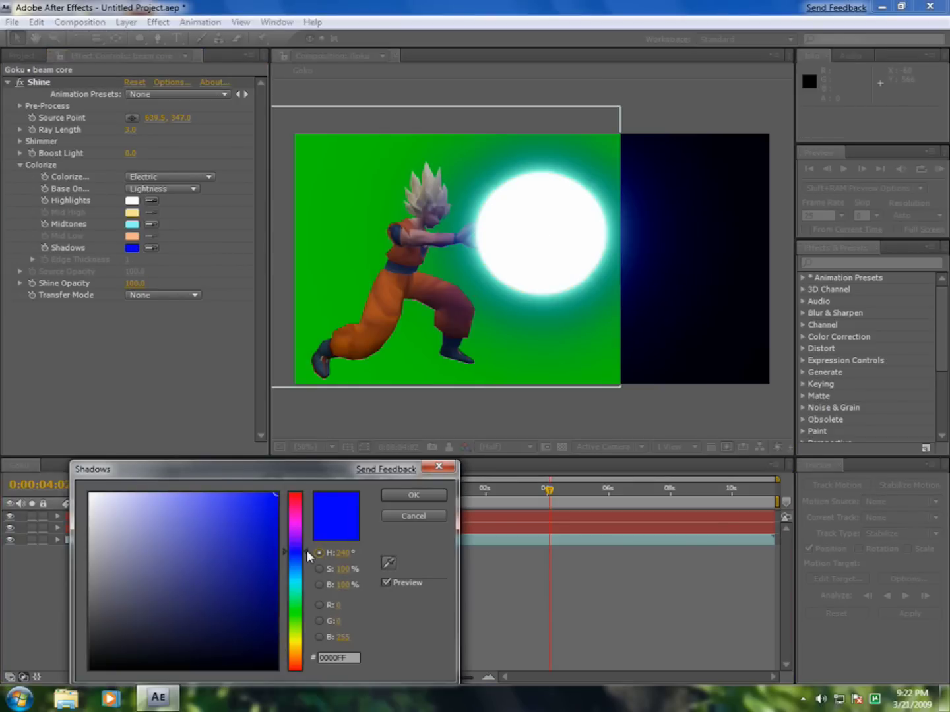
drag(306, 550, 306, 563)
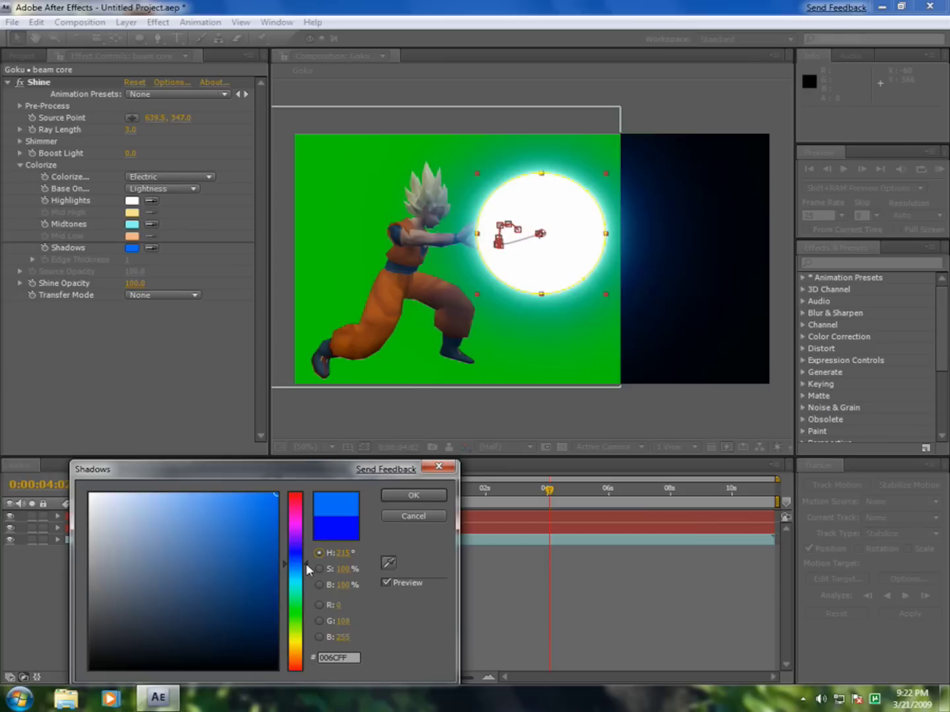
key(Return)
click(132, 224)
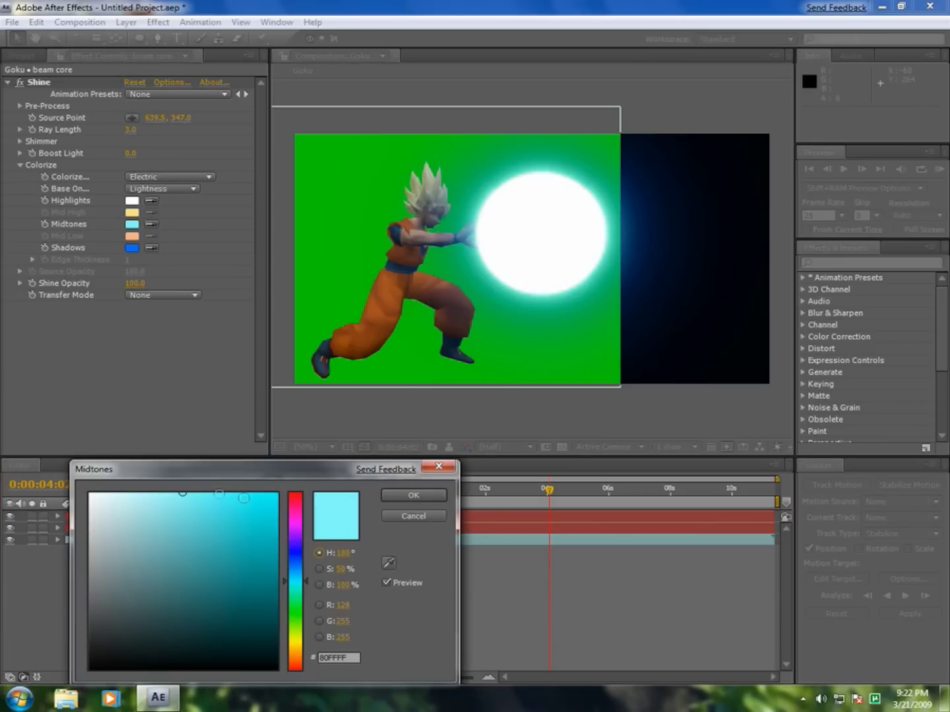
drag(262, 504, 209, 399)
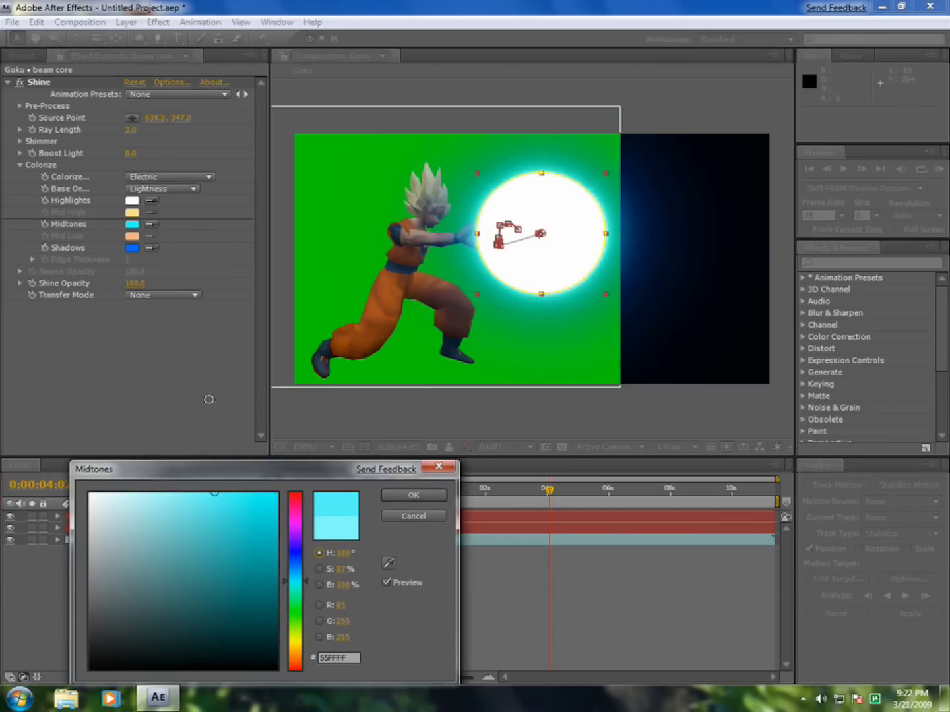
click(413, 495)
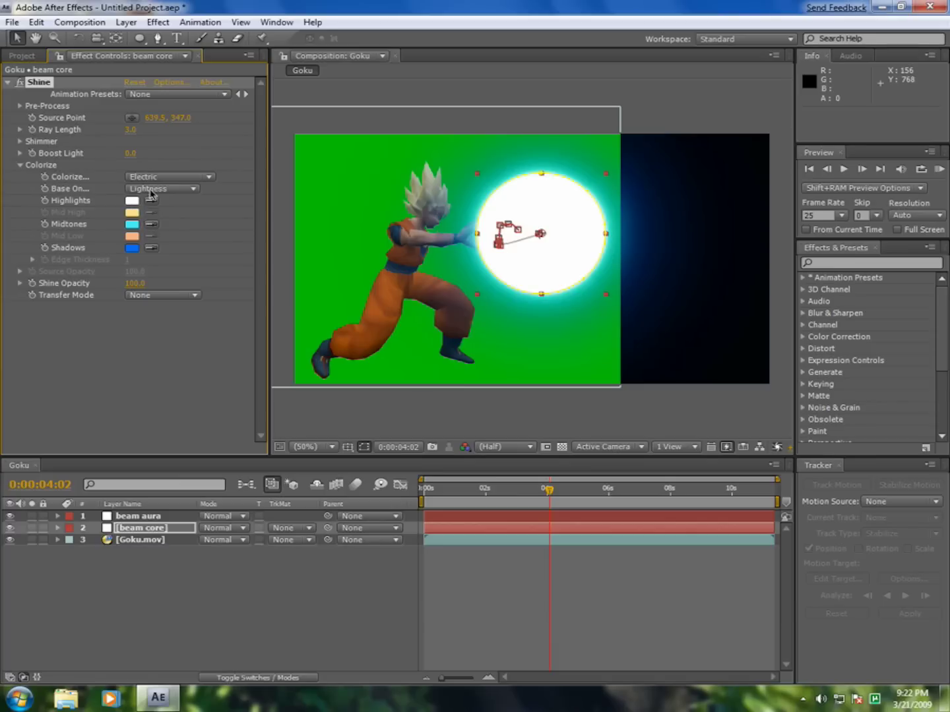
click(21, 167)
click(330, 606)
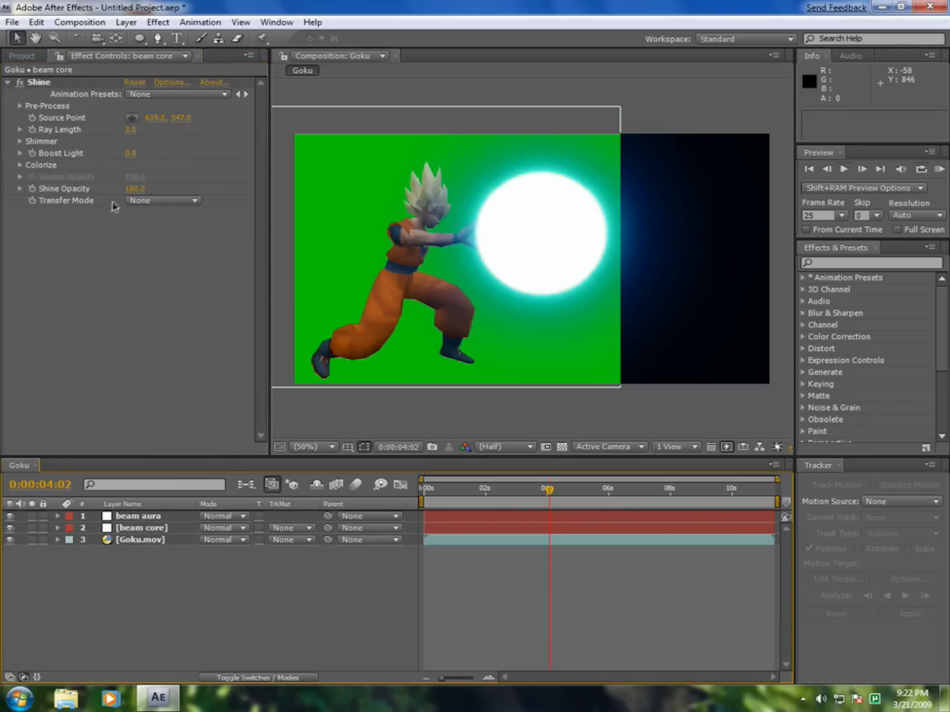
Step: Set the Shine Shimmer Amount to 200 and Detail to 20, then preview an earlier frame
click(19, 142)
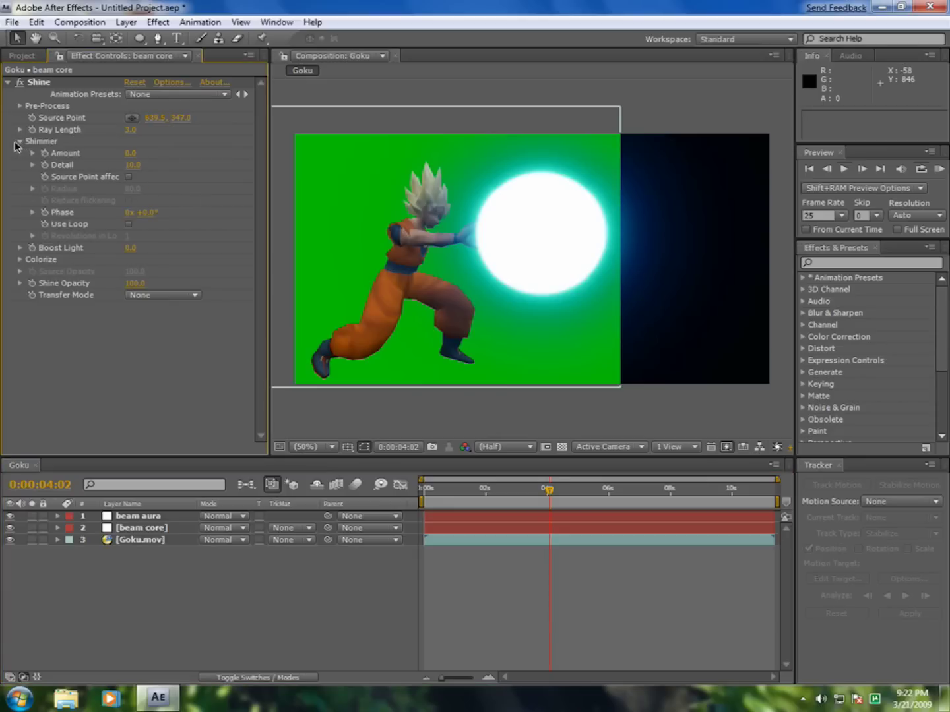
click(132, 153)
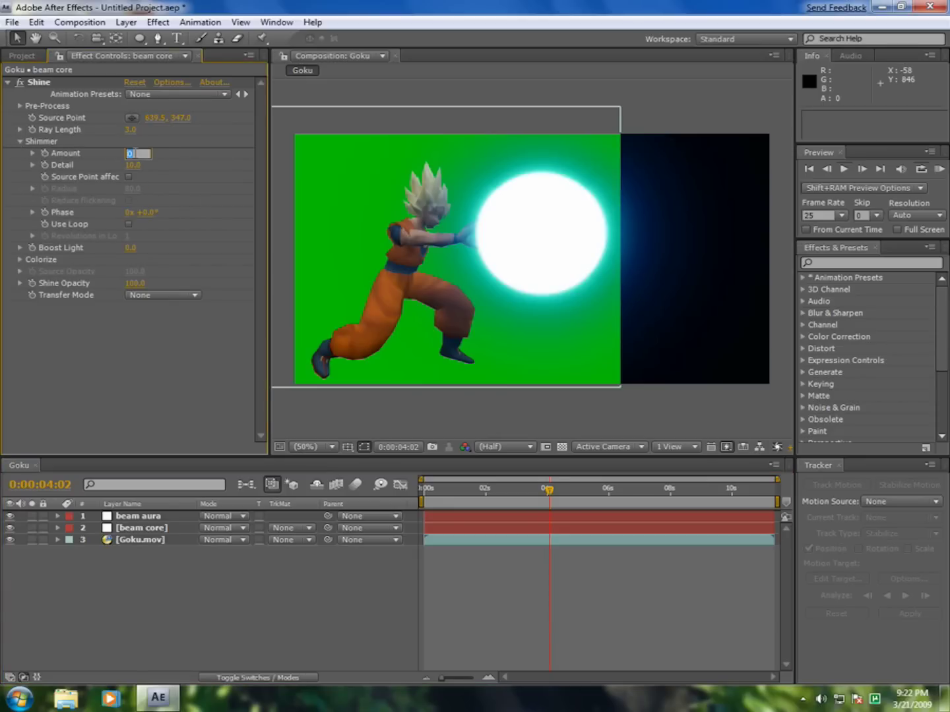
text(200)
key(Return)
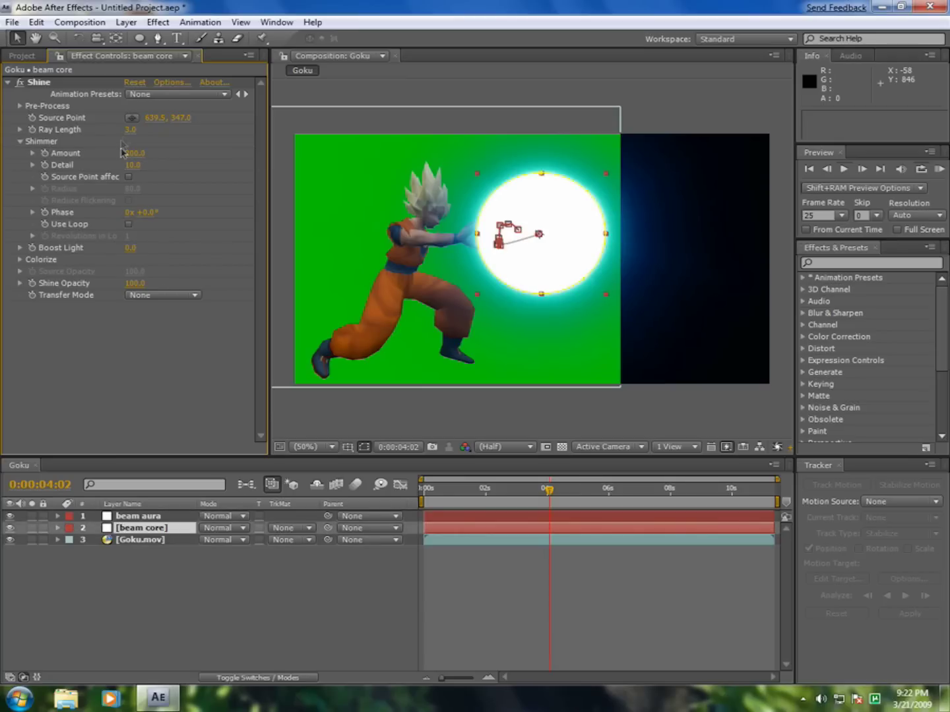
click(134, 165)
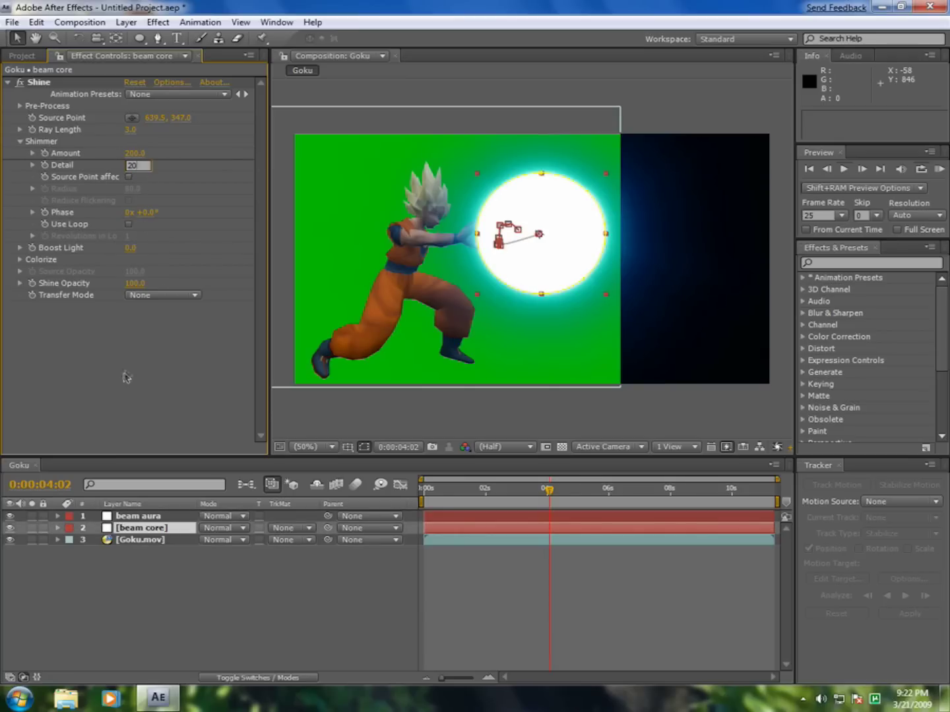
key(Return)
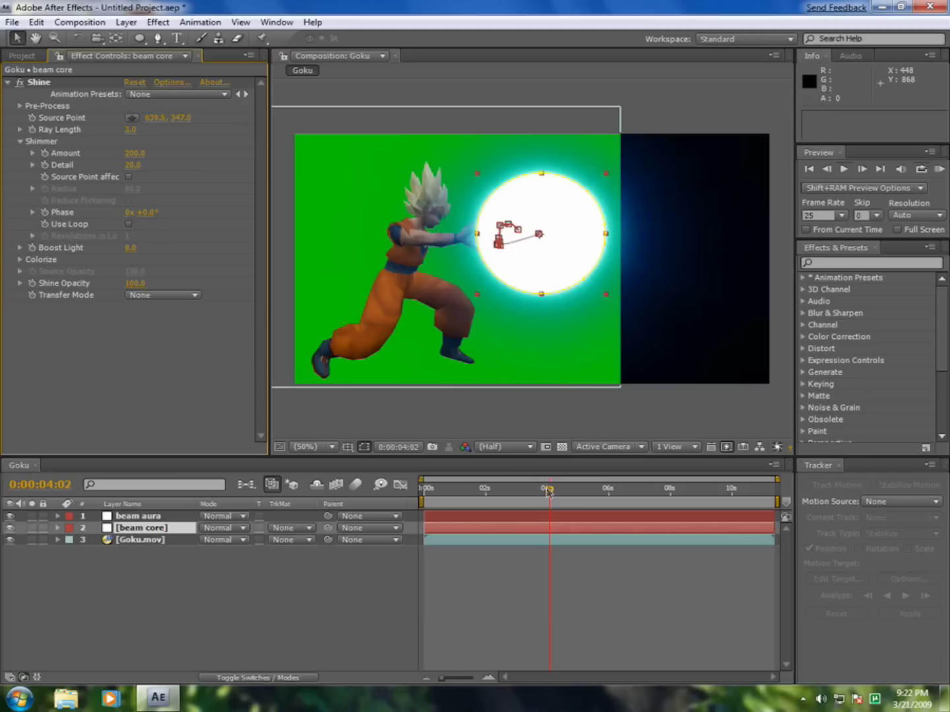
drag(550, 493, 596, 493)
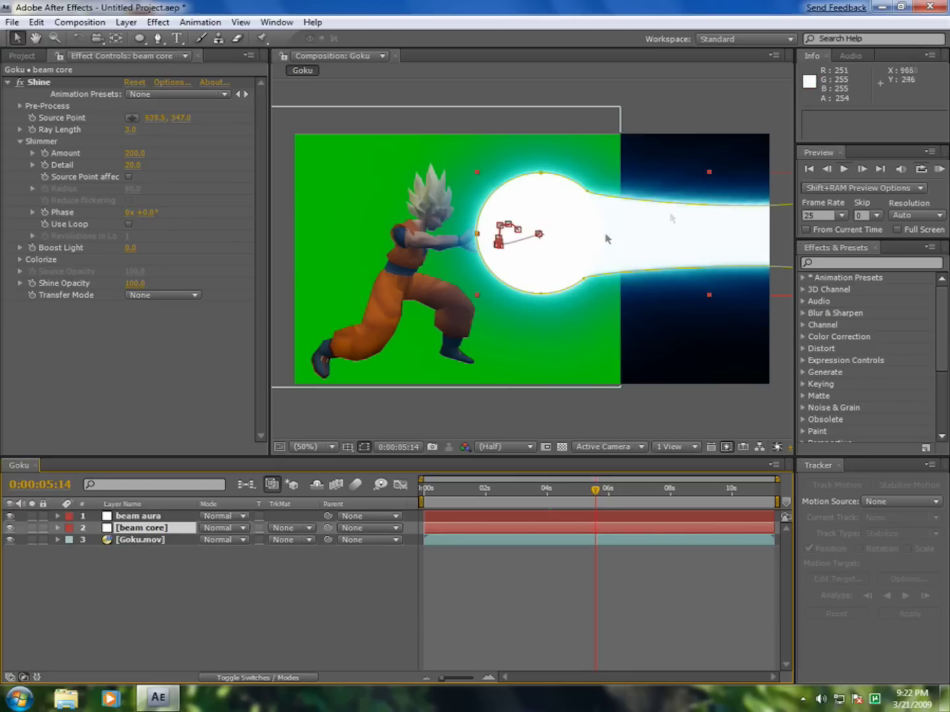
Step: Add a starting Shimmer Phase keyframe at frame 15
click(115, 383)
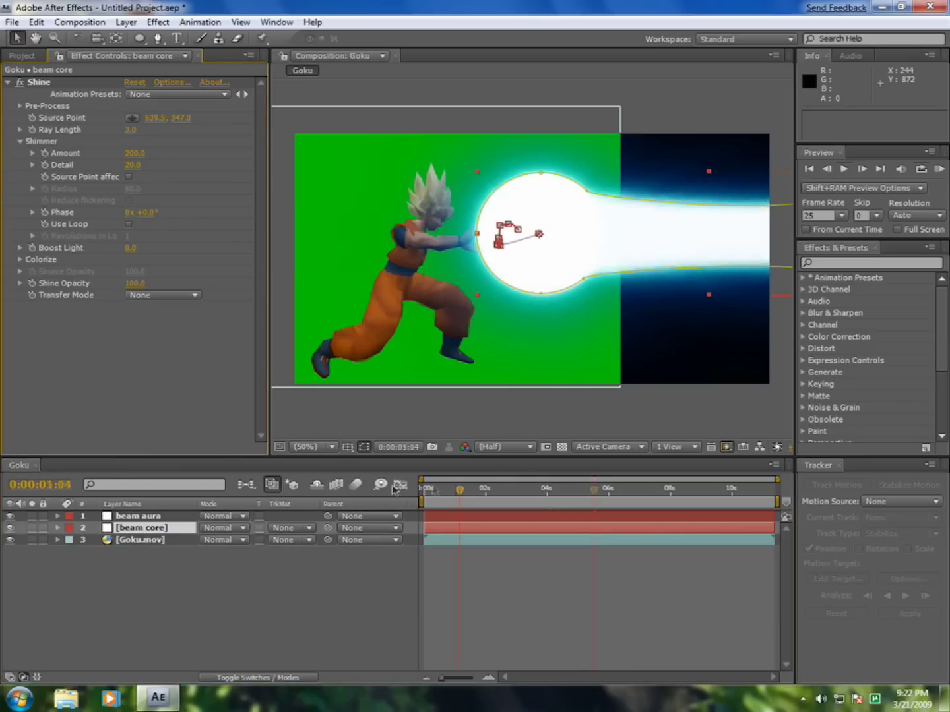
drag(597, 491, 442, 491)
click(450, 589)
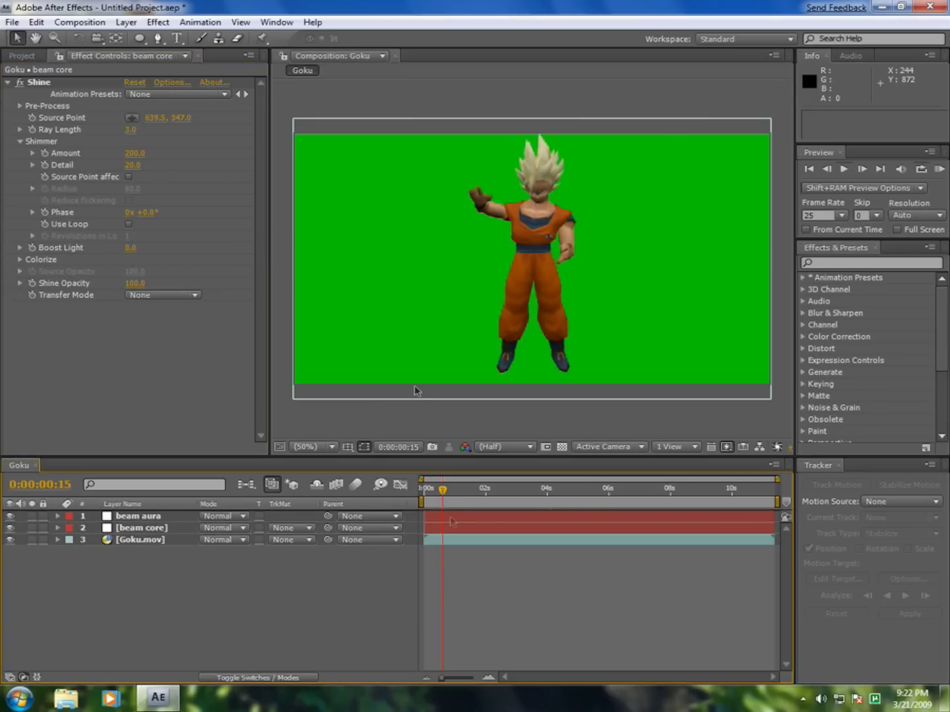
click(44, 212)
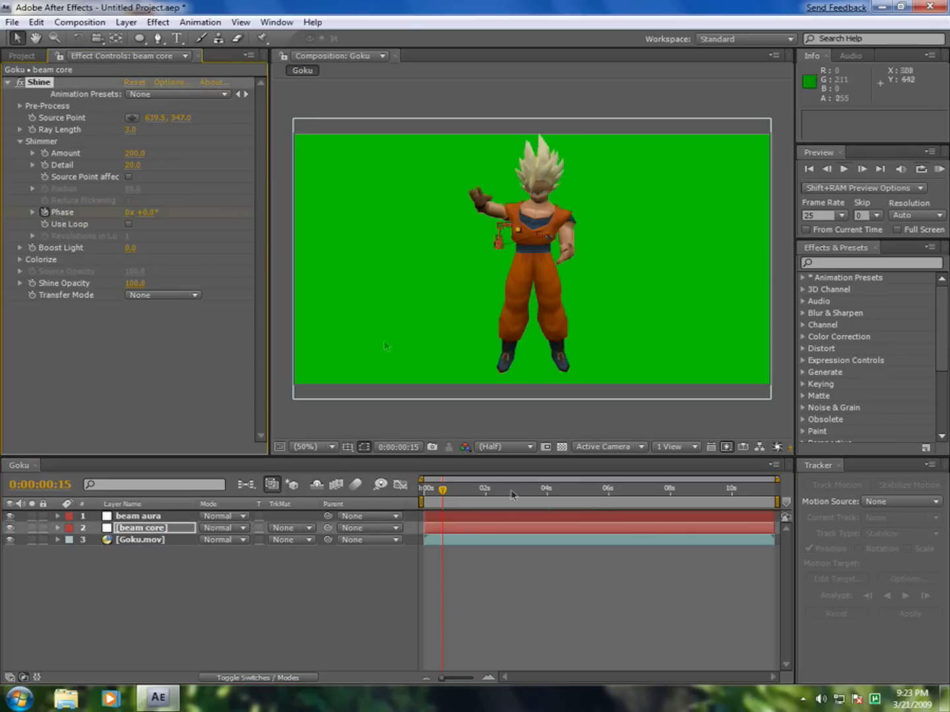
Step: Key Shimmer Phase to 5 at 4:01, then edit Phase at the clip's end
drag(446, 491, 549, 490)
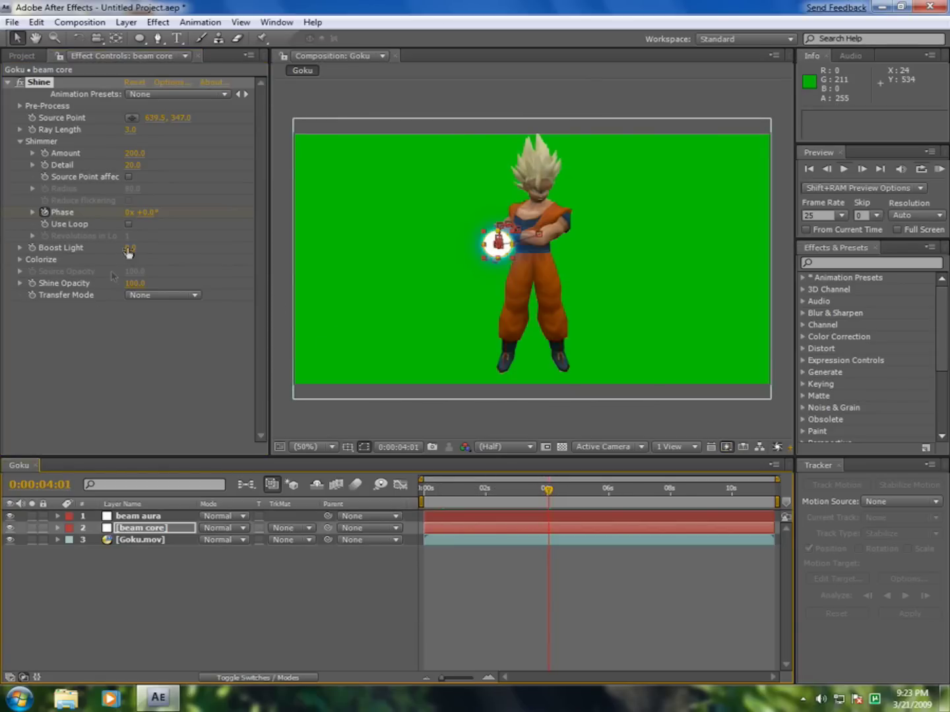
click(130, 212)
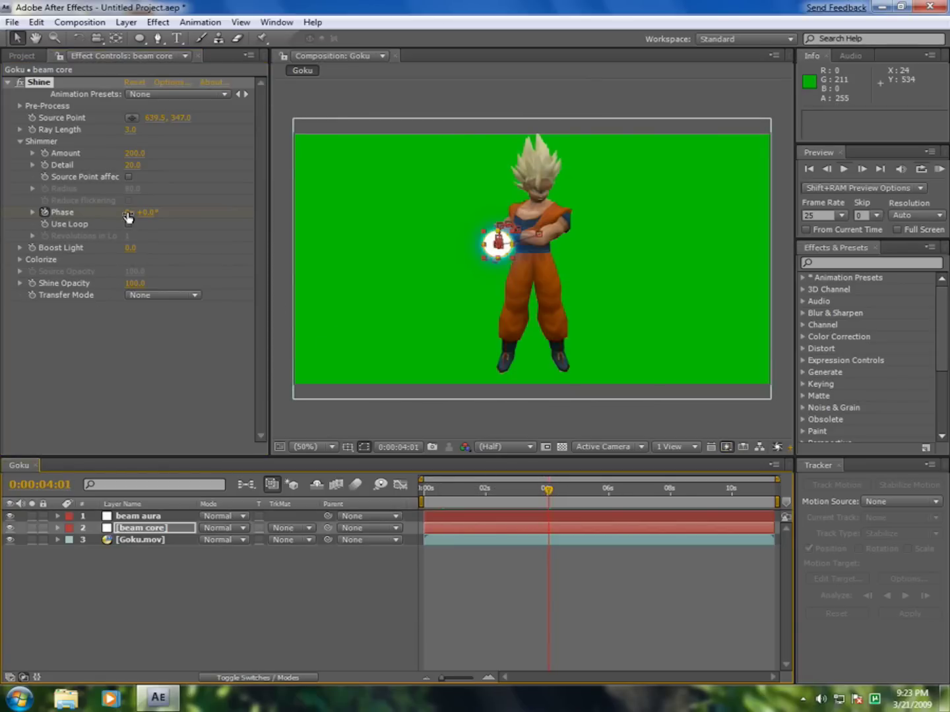
text(5)
click(125, 374)
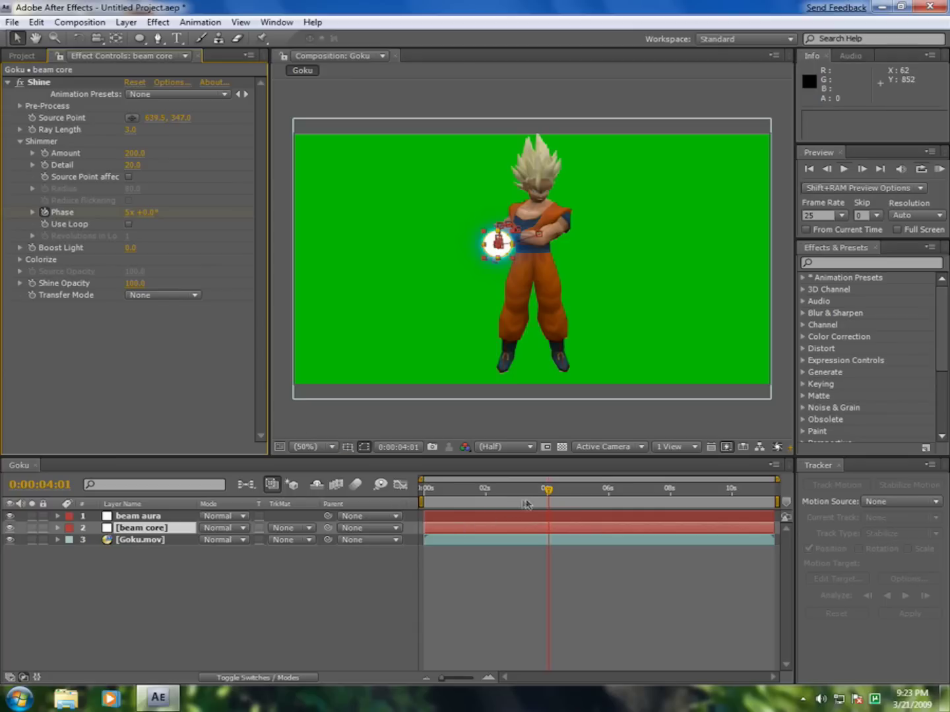
drag(546, 491, 809, 495)
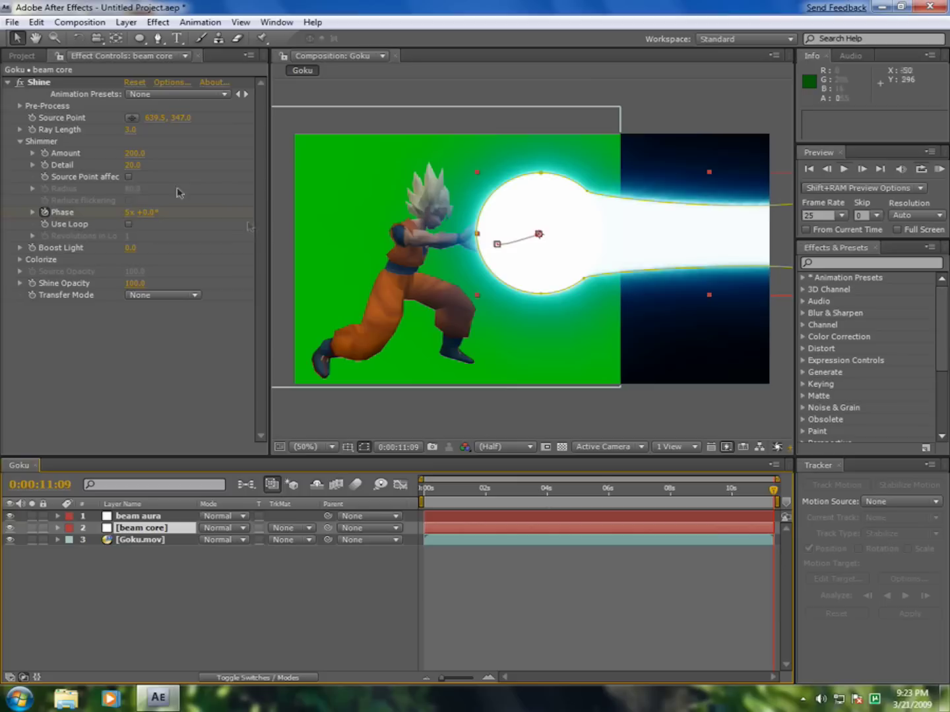
click(126, 217)
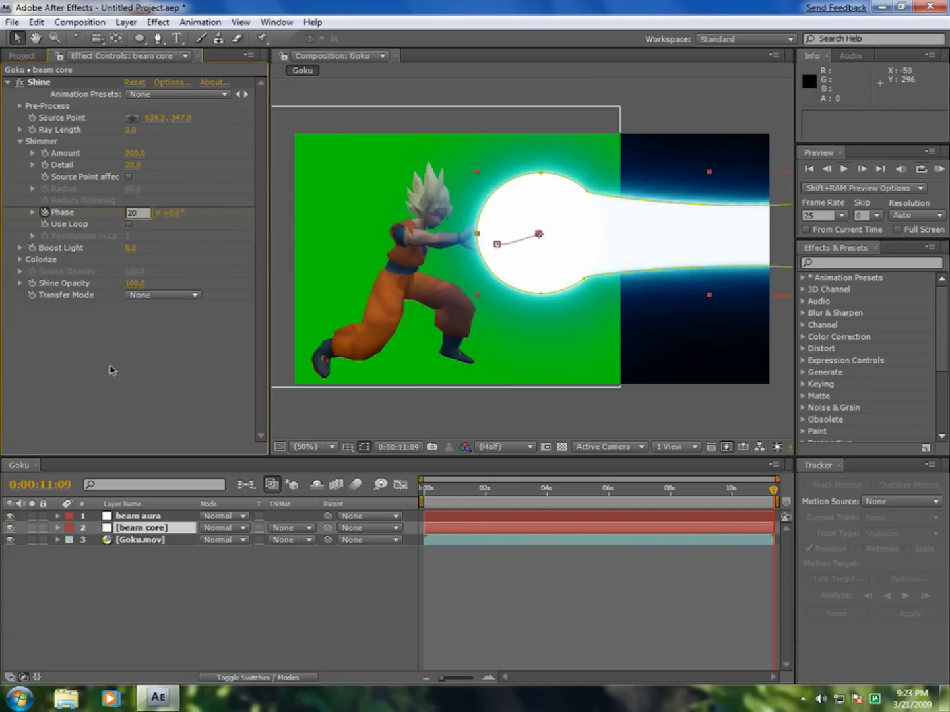
Step: Set the end Phase keyframe to 20 and add CC Radial Blur to the beam core
key(Return)
click(158, 22)
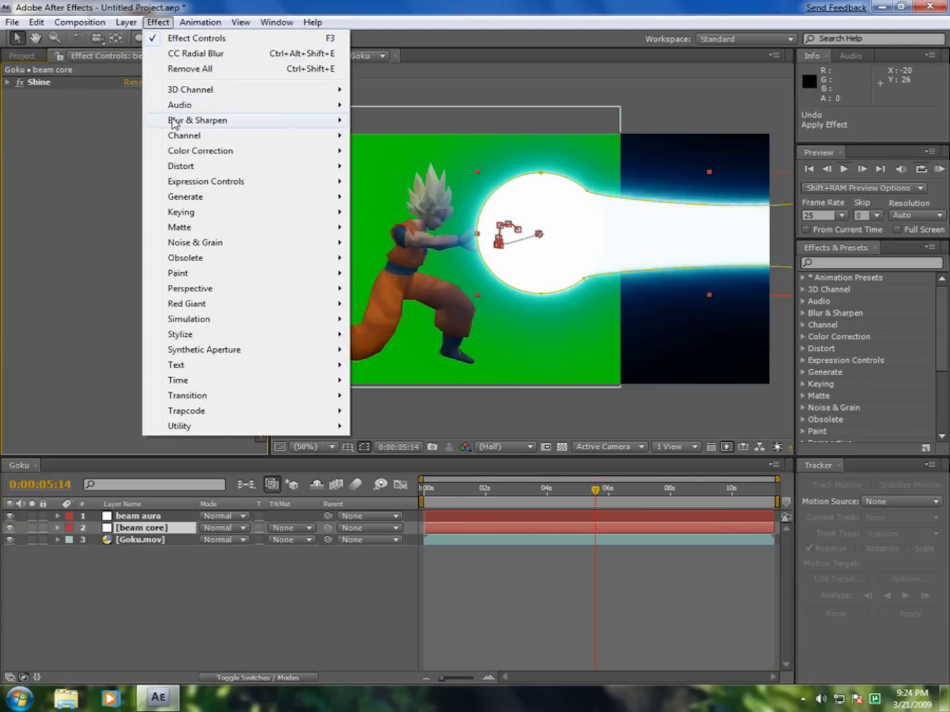
mouse_move(174, 123)
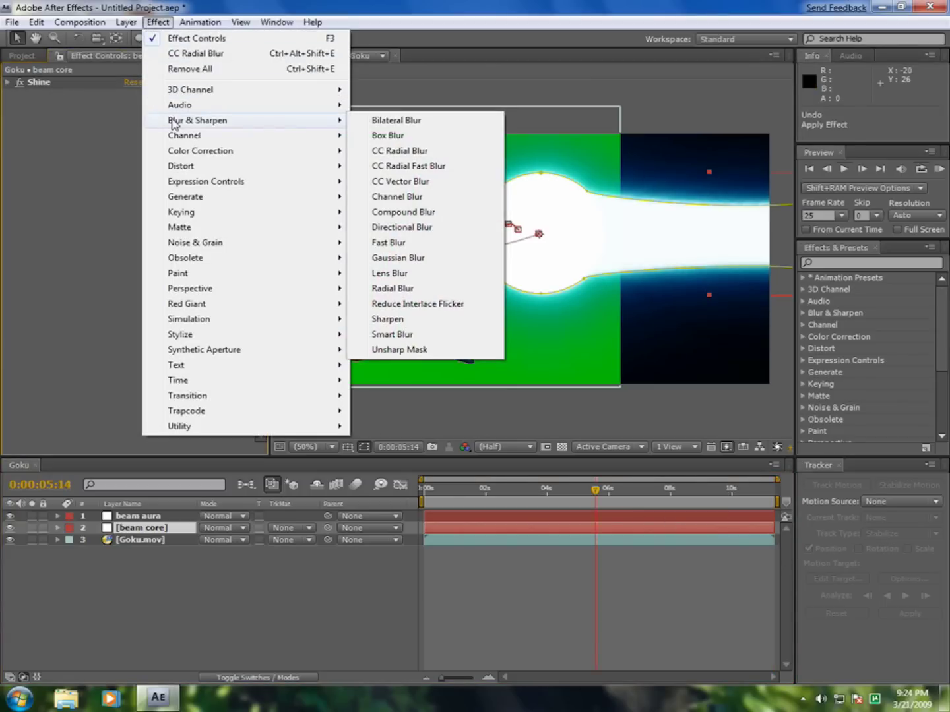
click(390, 151)
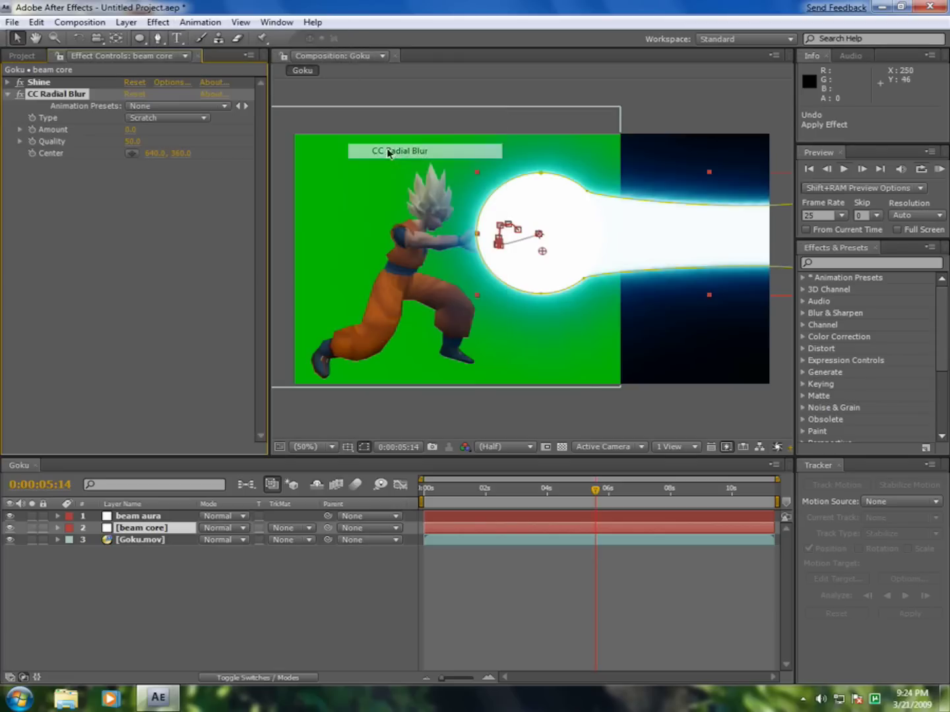
Step: Show CC Radial Blur's properties in the timeline and move to about 0:00:04:02
click(57, 528)
click(71, 528)
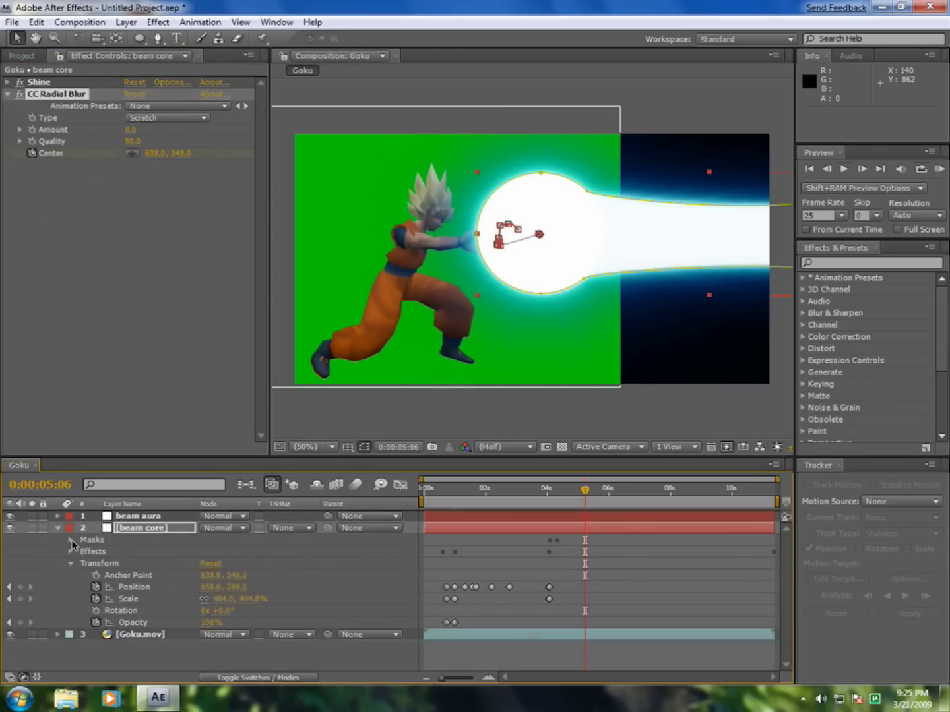
click(71, 552)
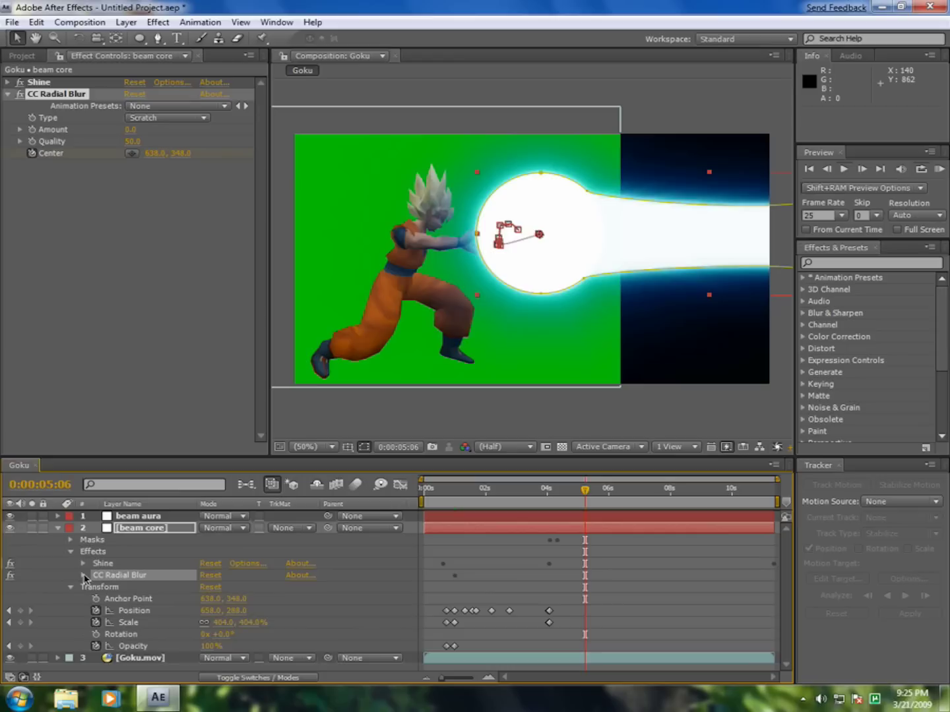
click(83, 575)
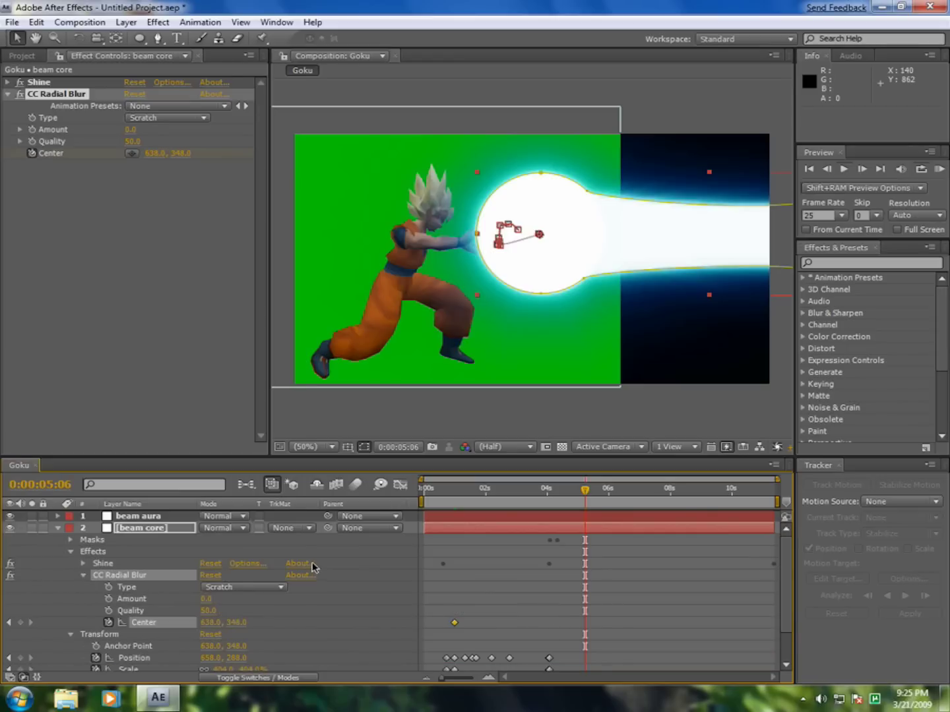
drag(585, 489, 552, 496)
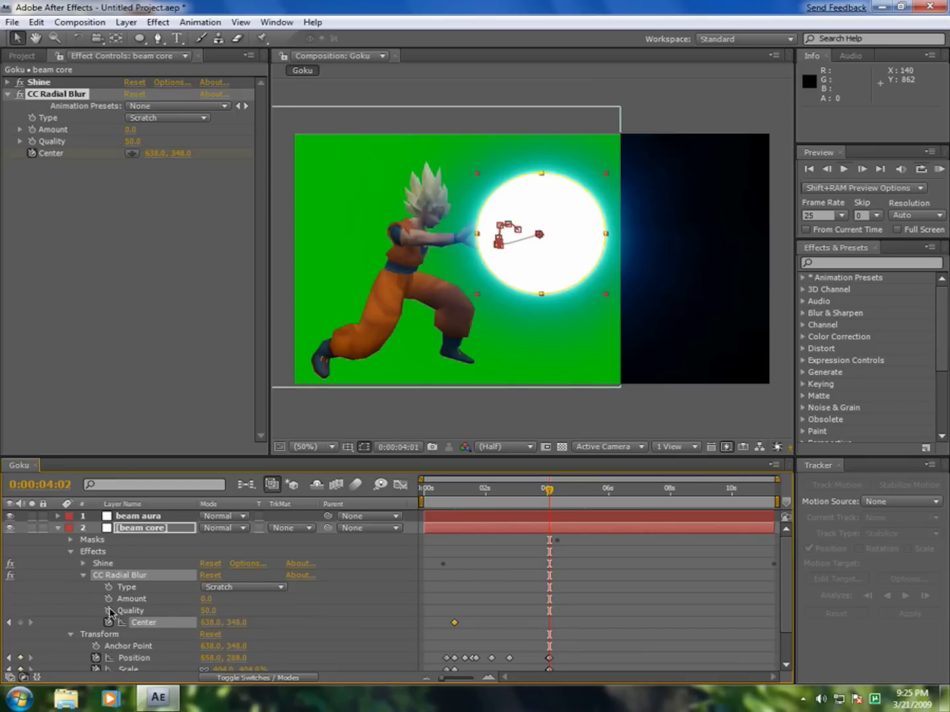
Step: Keyframe the radial blur Center at 4:01, then place it on the beam ball at 596.4, 347.0
key(Page_Up)
click(20, 623)
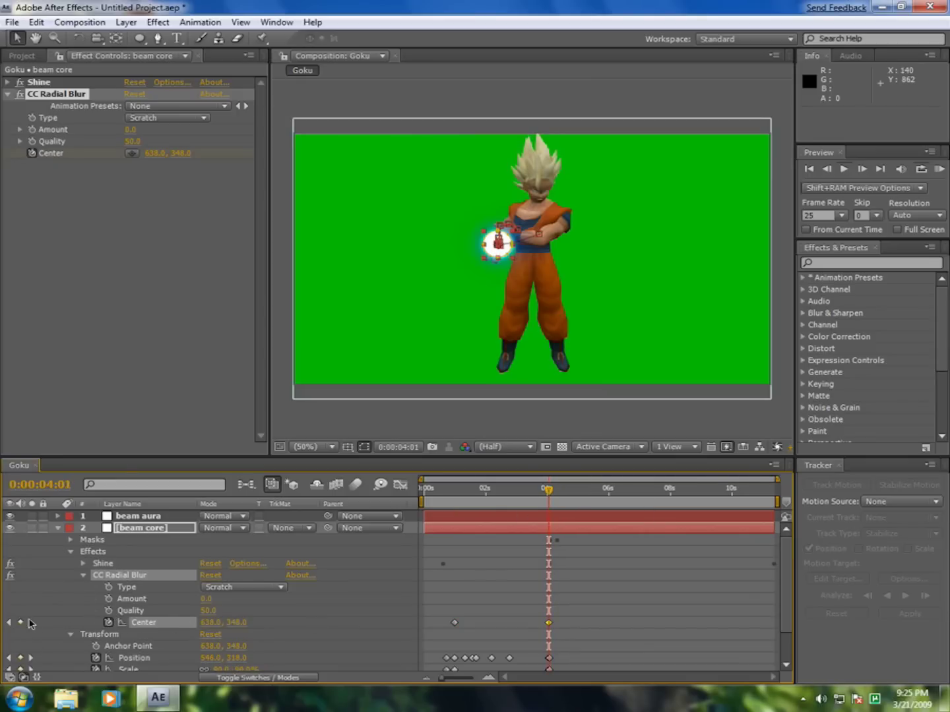
key(Page_Down)
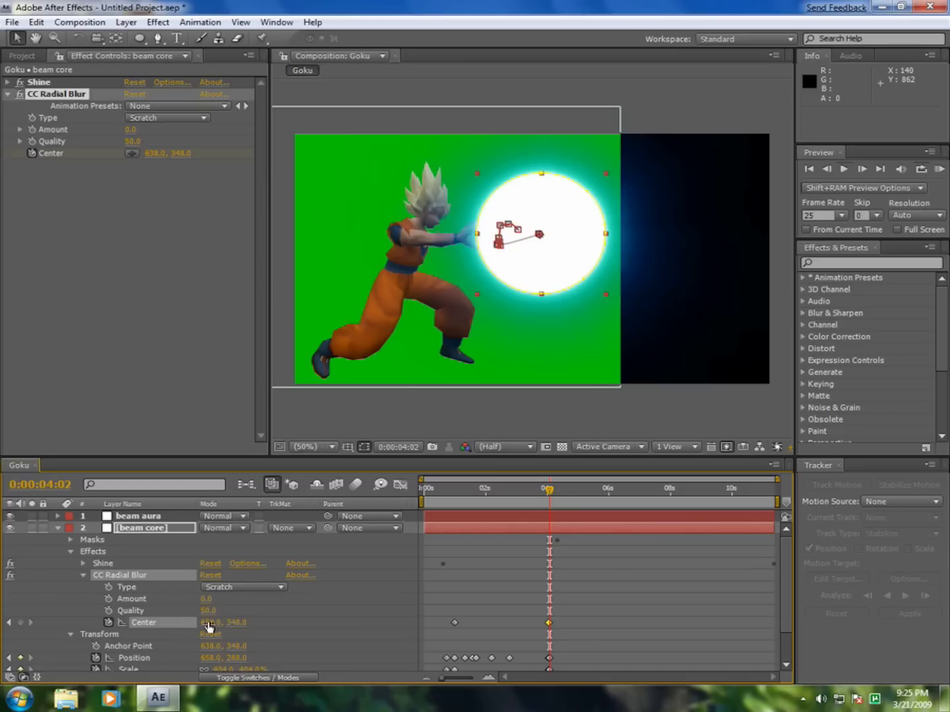
click(133, 153)
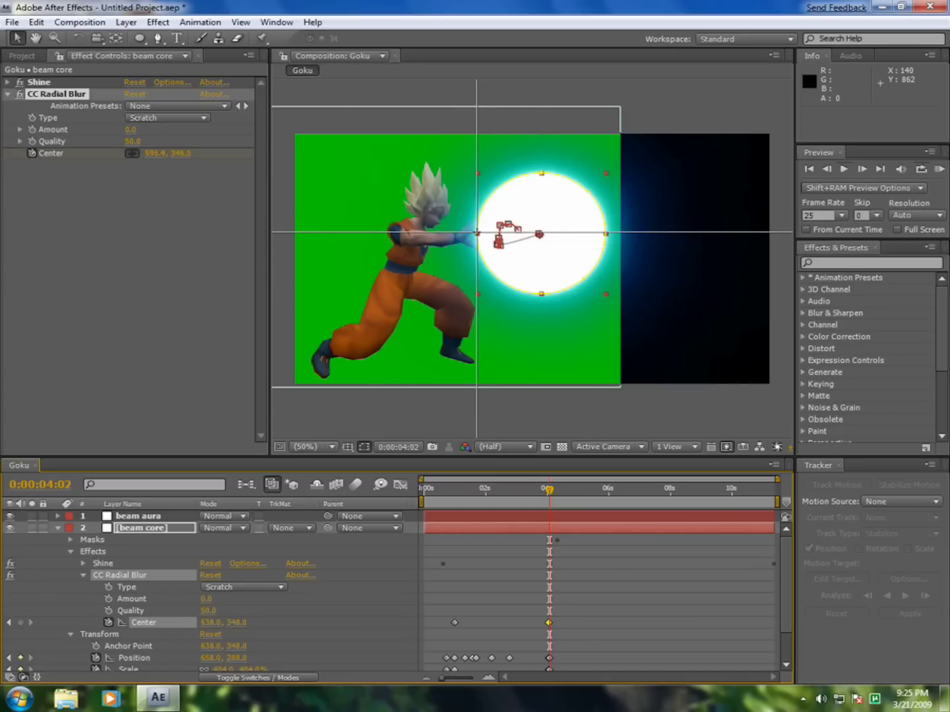
click(476, 232)
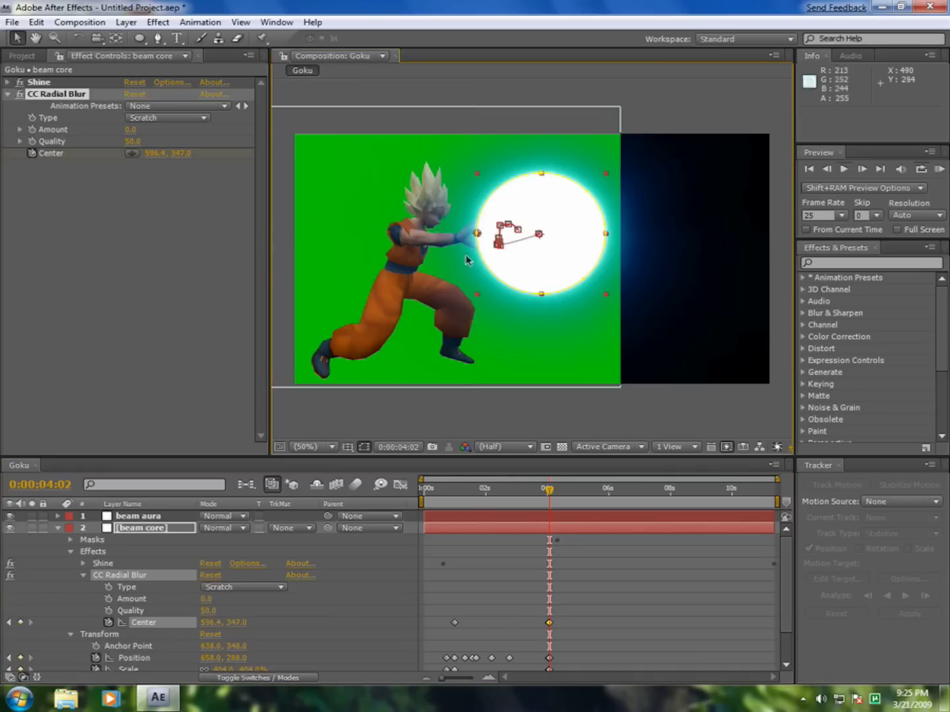
Step: Set the radial blur to Quality 100, Straight Zoom type and Amount 40
click(134, 142)
text(100)
key(Return)
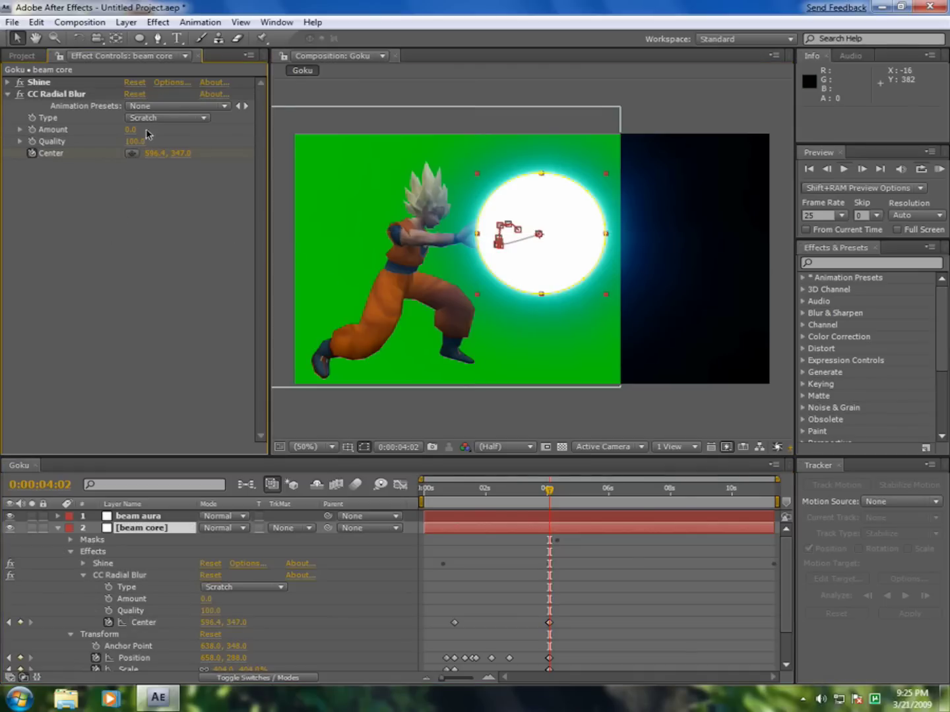
click(151, 118)
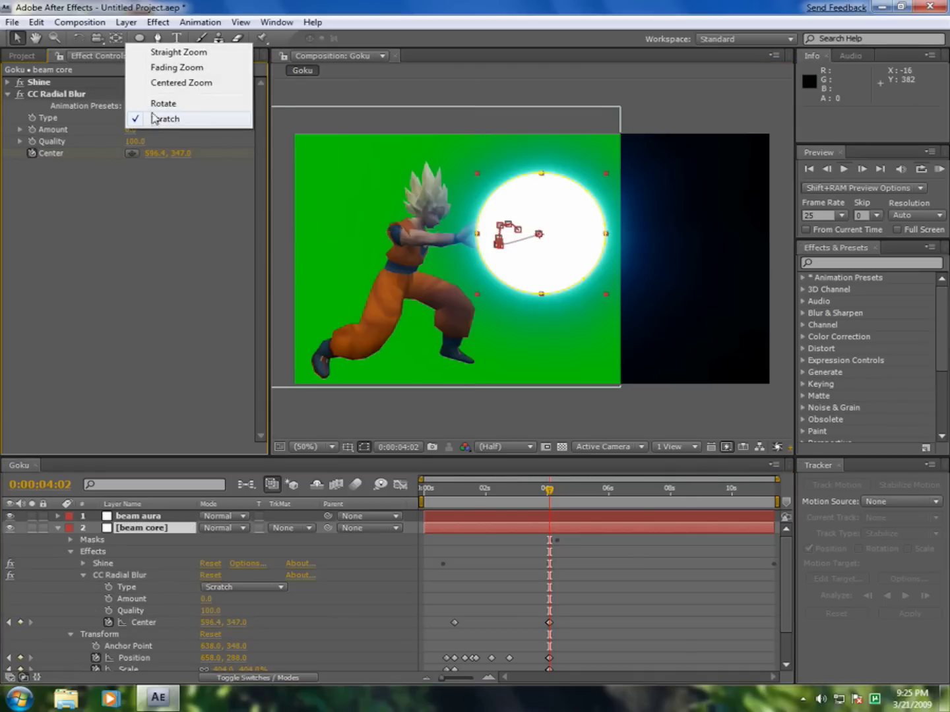
click(163, 56)
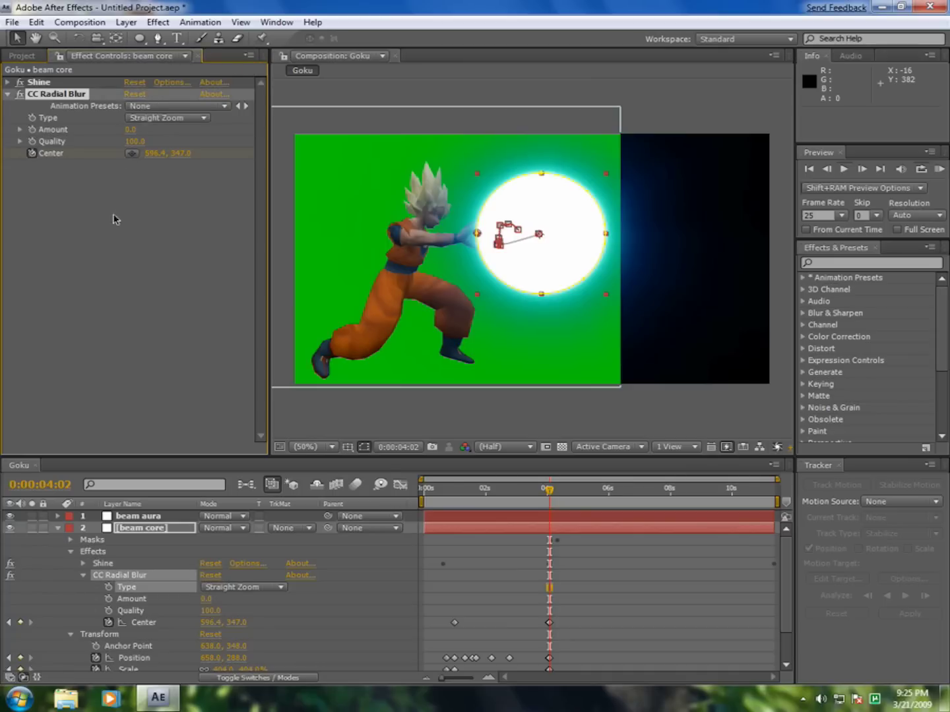
drag(134, 129, 157, 128)
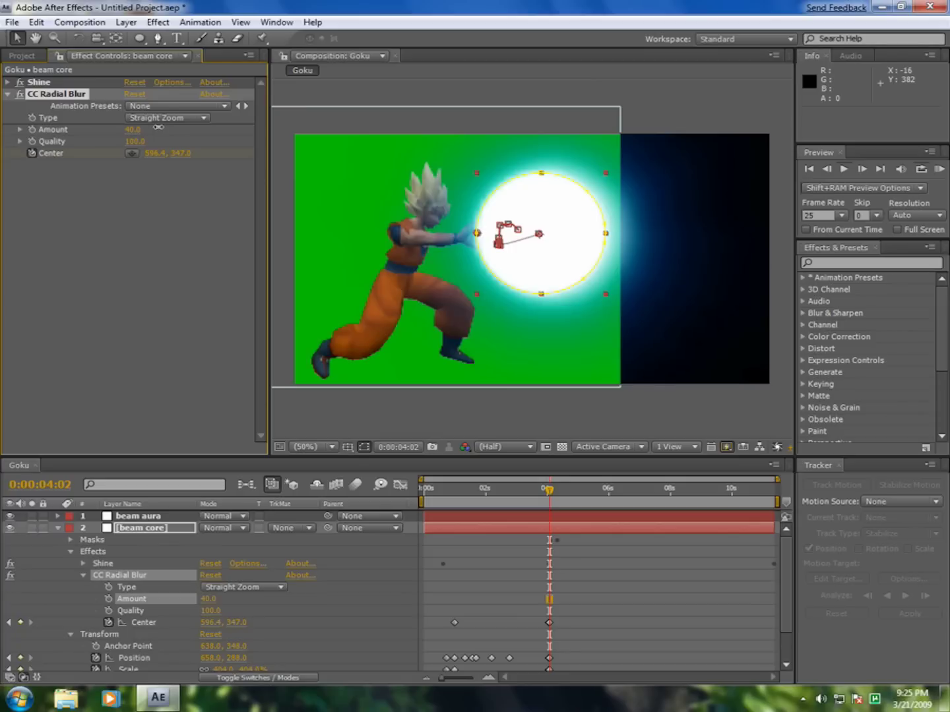
click(480, 575)
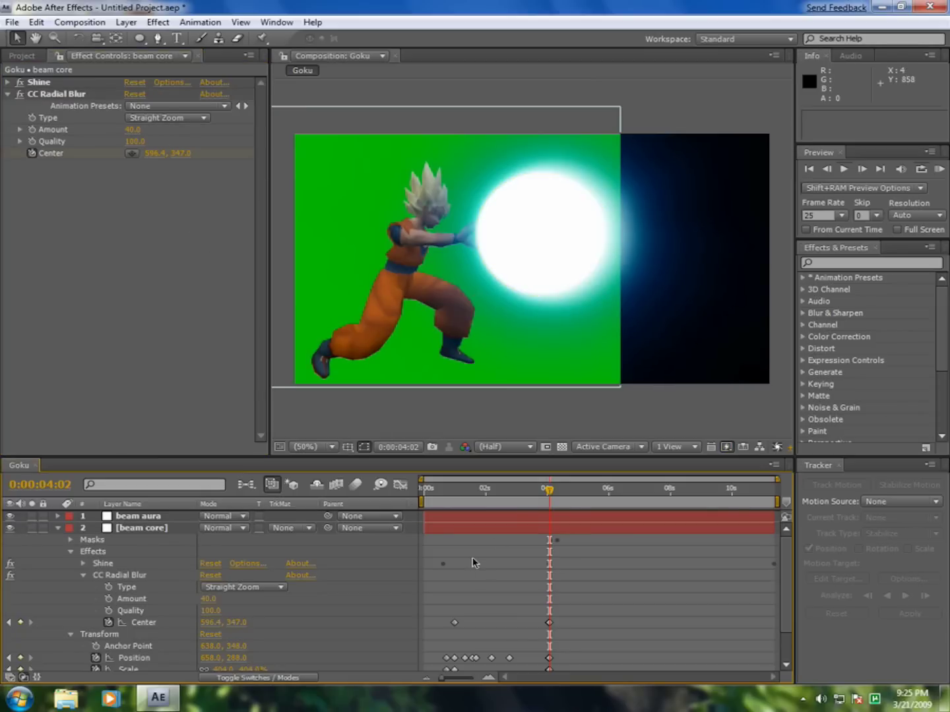
drag(549, 492, 596, 494)
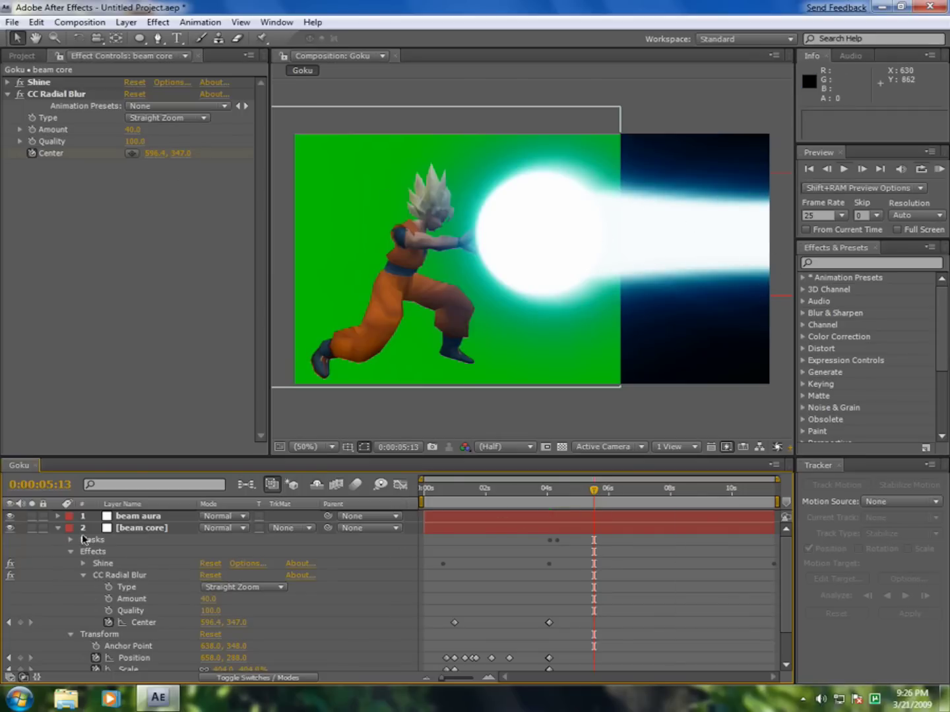
Step: Collapse the beam core, select the beam aura layer and return to 0:00:00:00
click(57, 528)
click(115, 530)
click(172, 584)
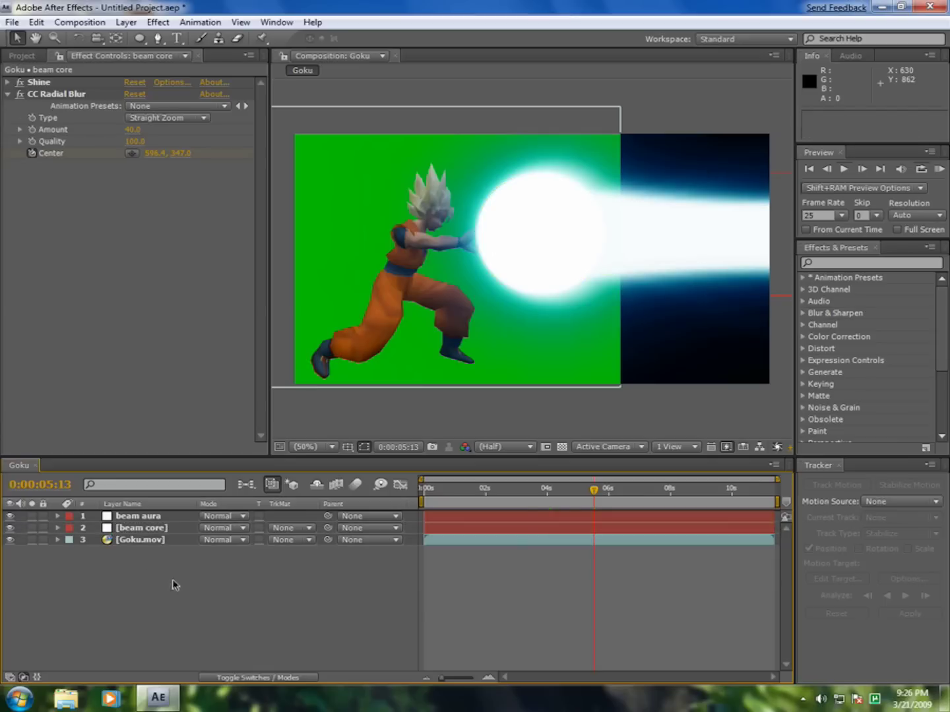
click(166, 531)
click(159, 521)
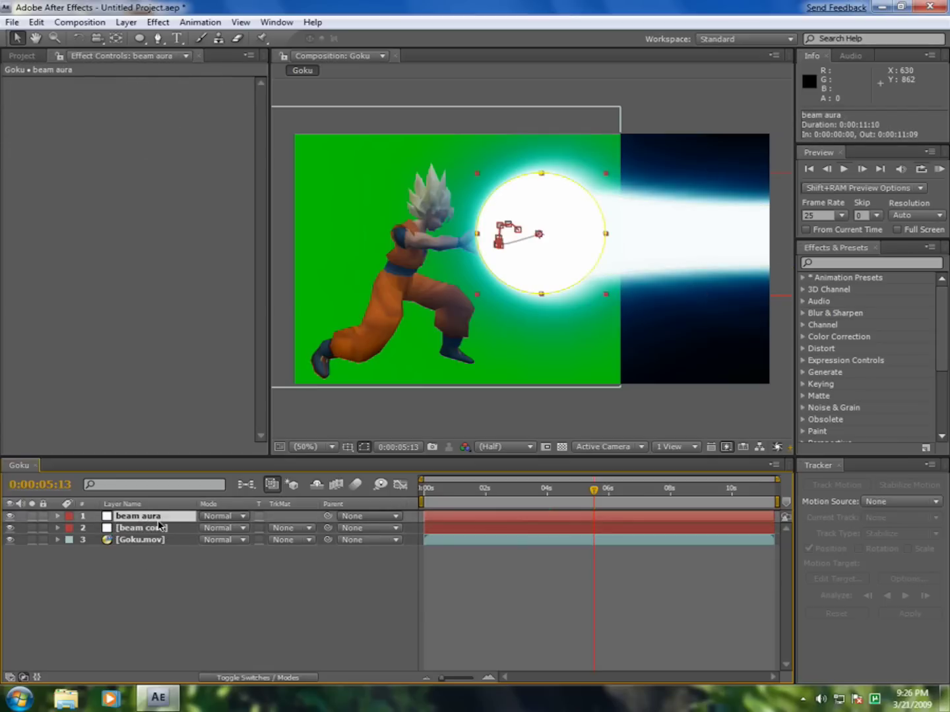
drag(589, 491, 423, 493)
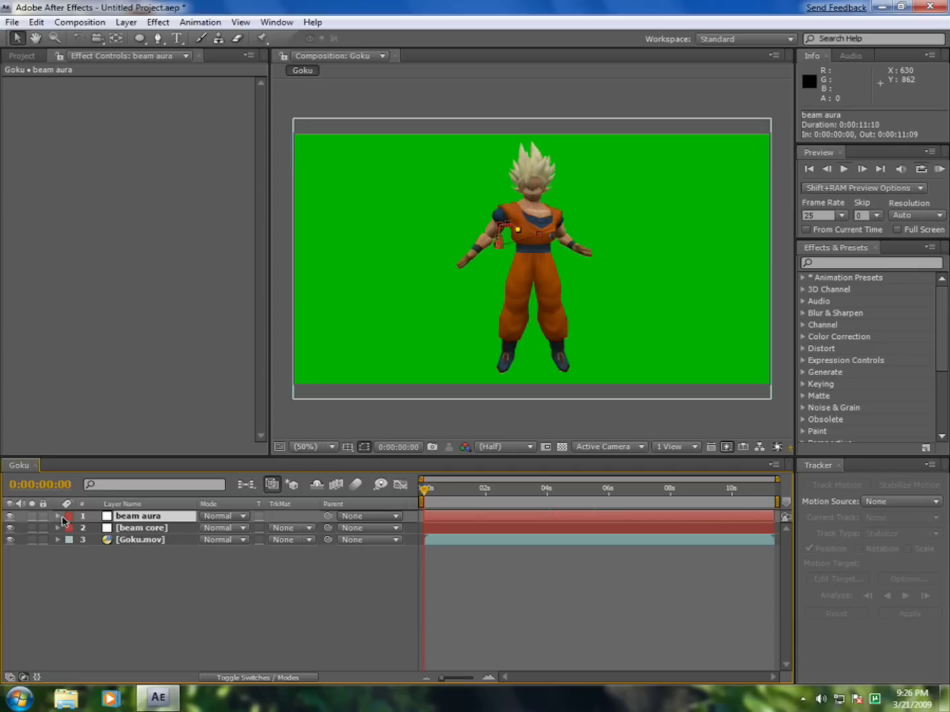
Step: Search 'part' in Effects & Presets and apply CC Particle World to beam aura
click(895, 264)
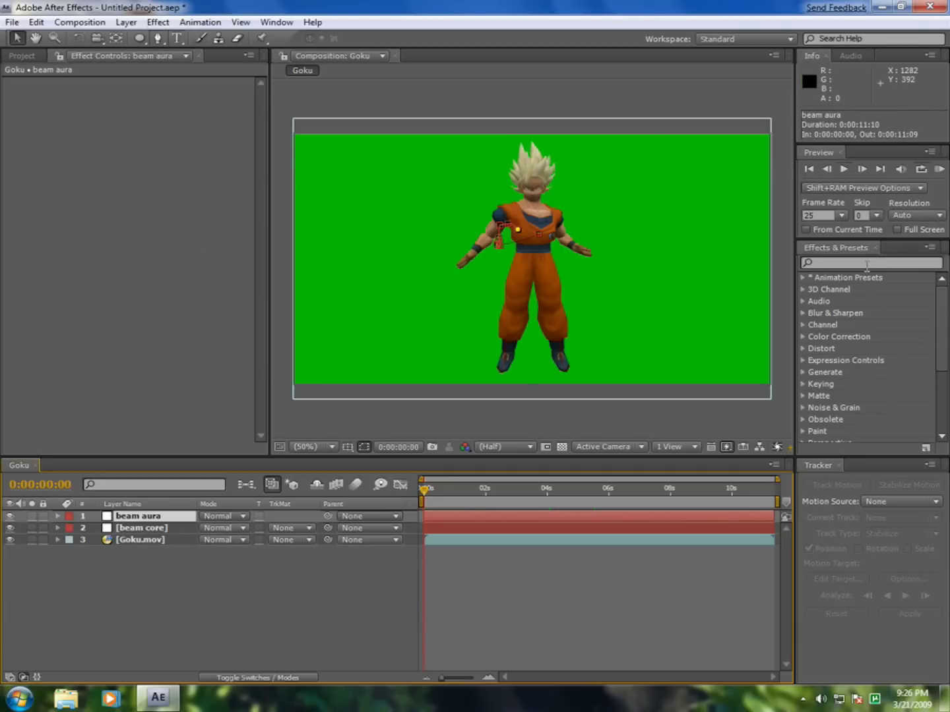
click(867, 264)
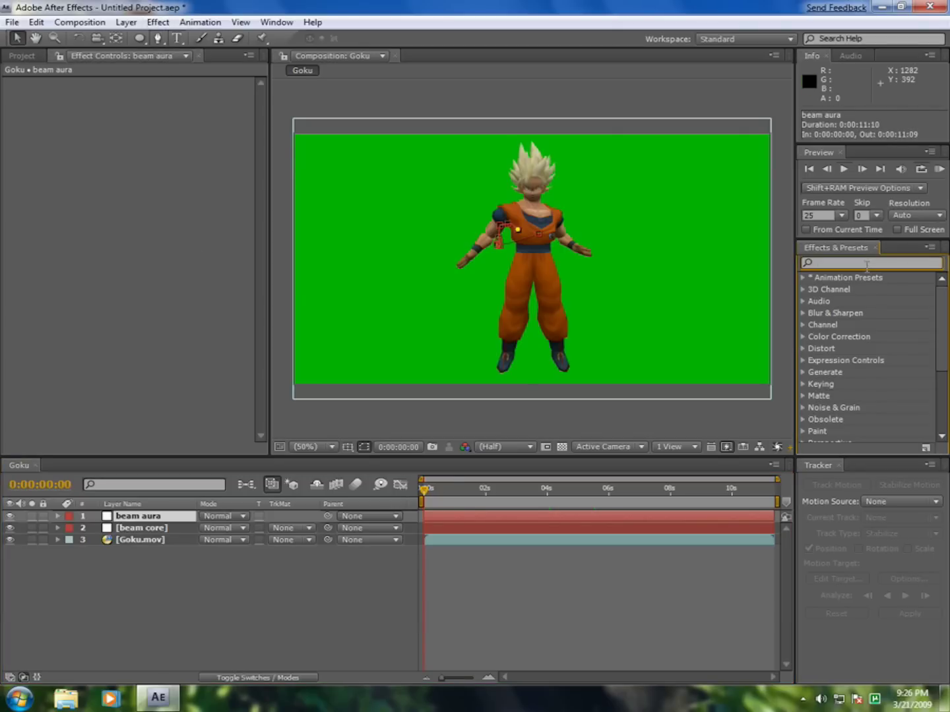
text(particle)
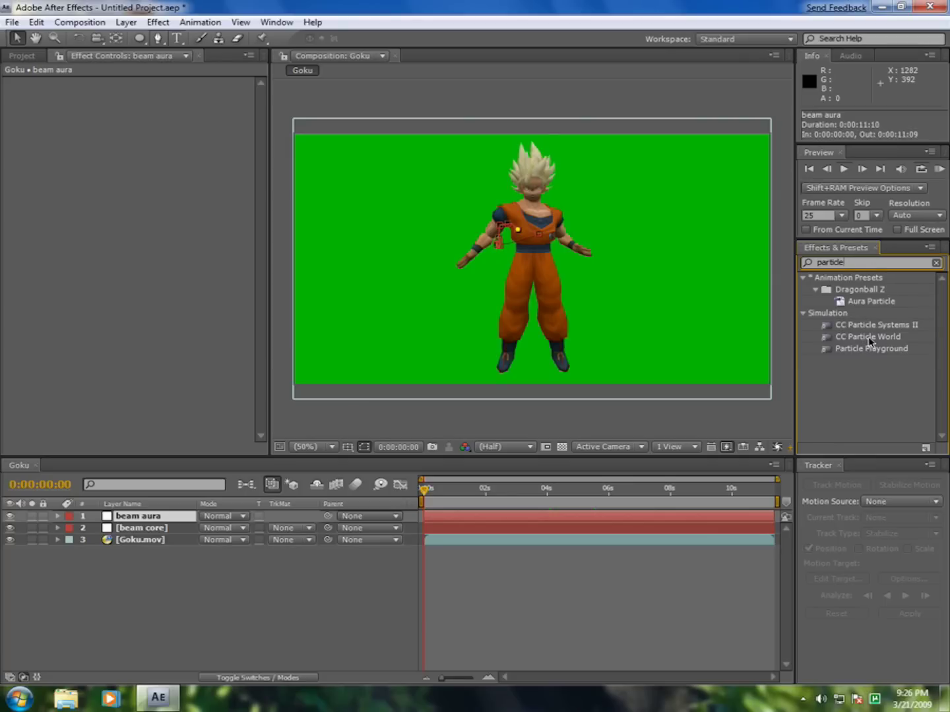
drag(868, 338, 164, 518)
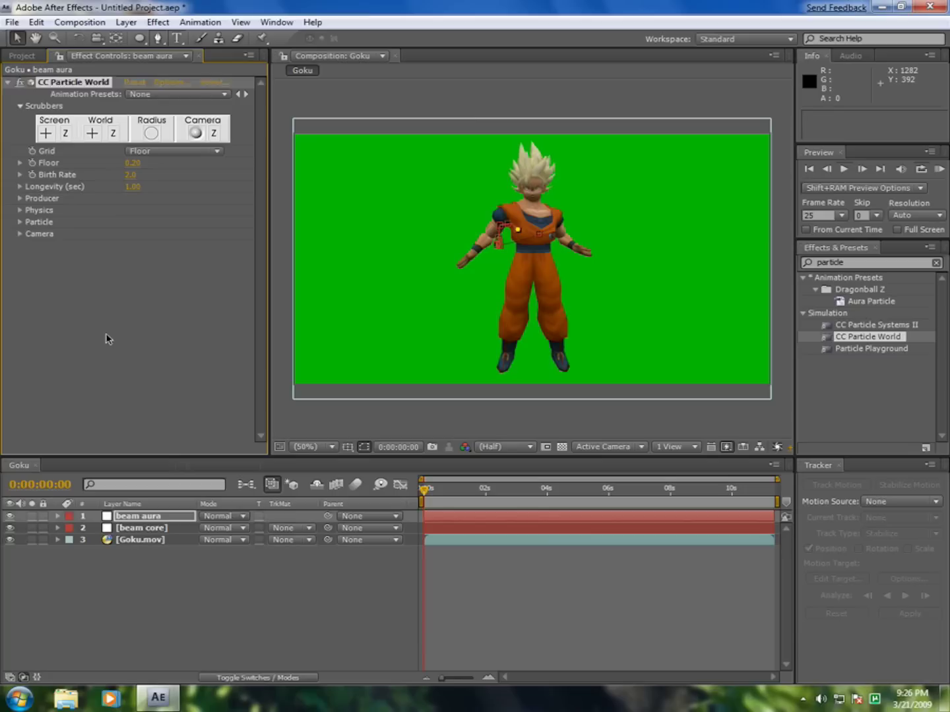
Step: Turn off the CC Particle World grid while previewing at 1:16
drag(434, 494, 474, 490)
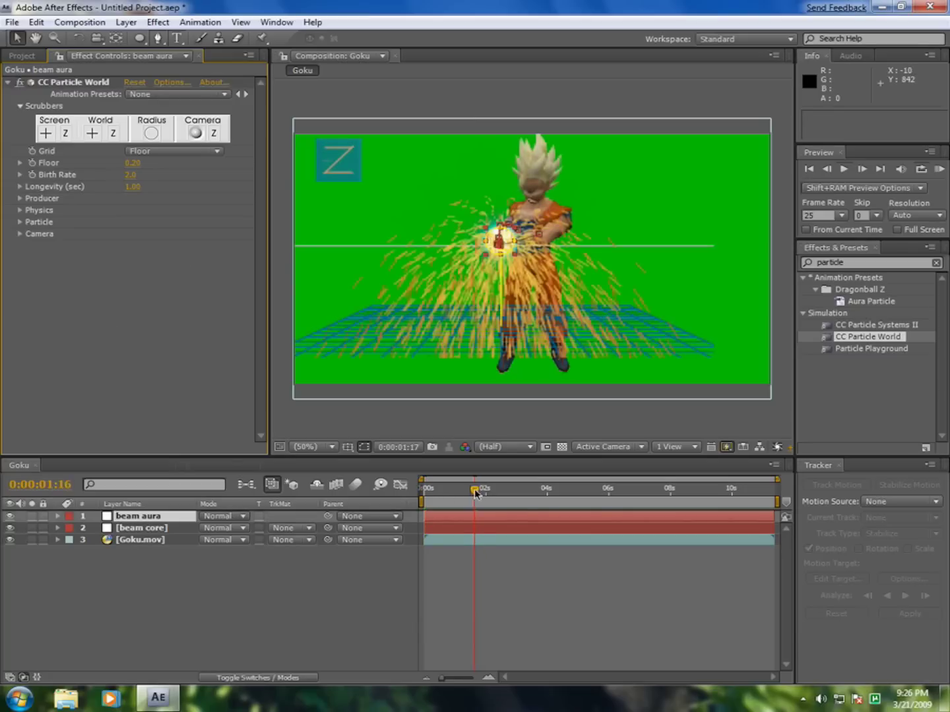
click(167, 152)
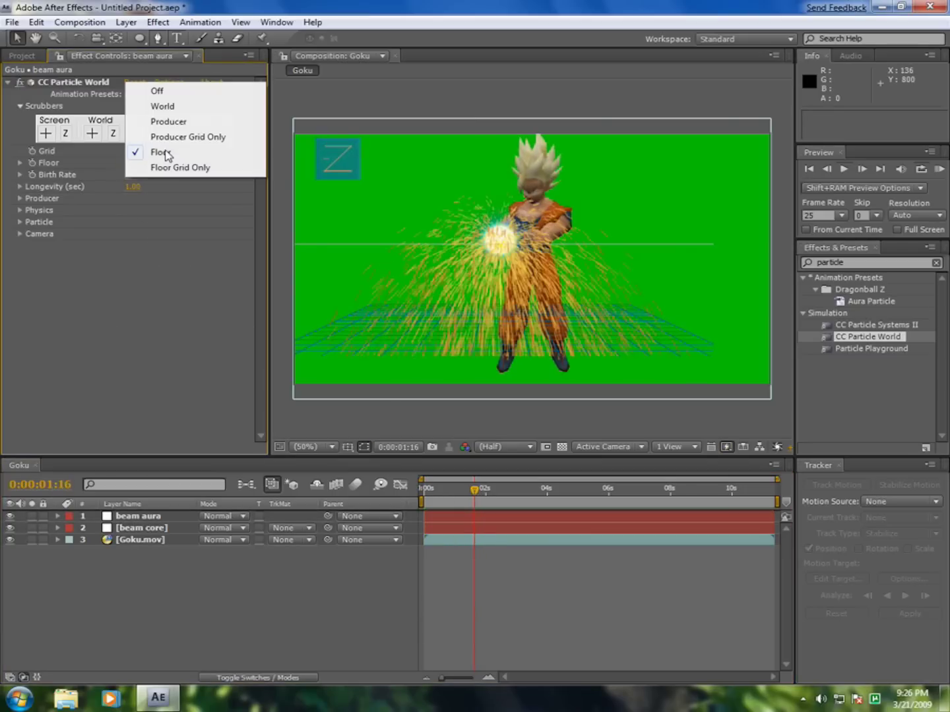
click(158, 91)
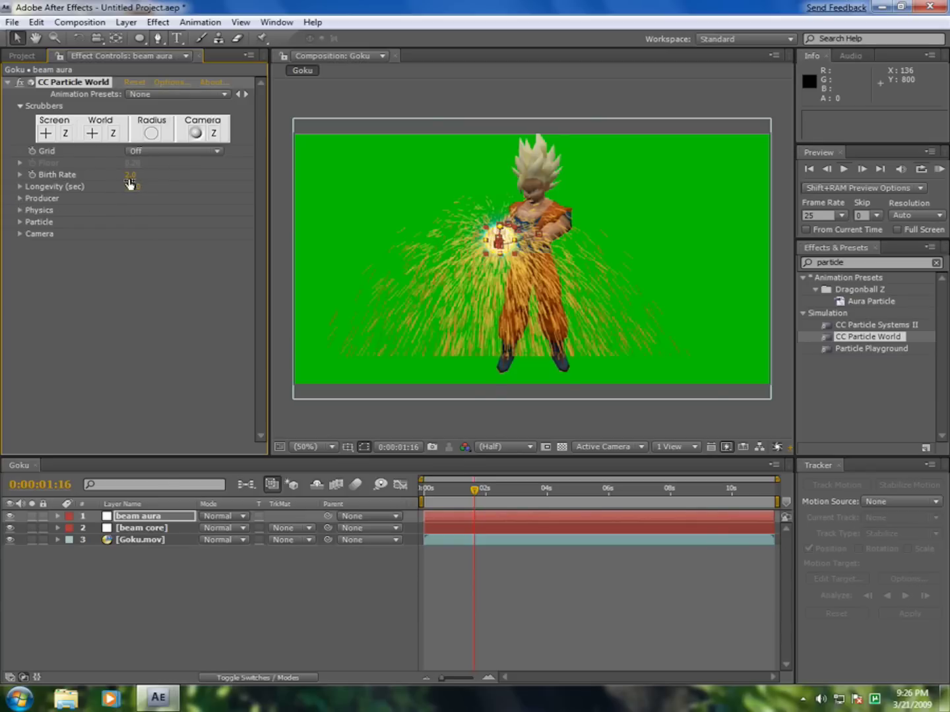
Step: Set particle Gravity to 0, Velocity to 0.25 and Birth Rate to 3.0
click(20, 210)
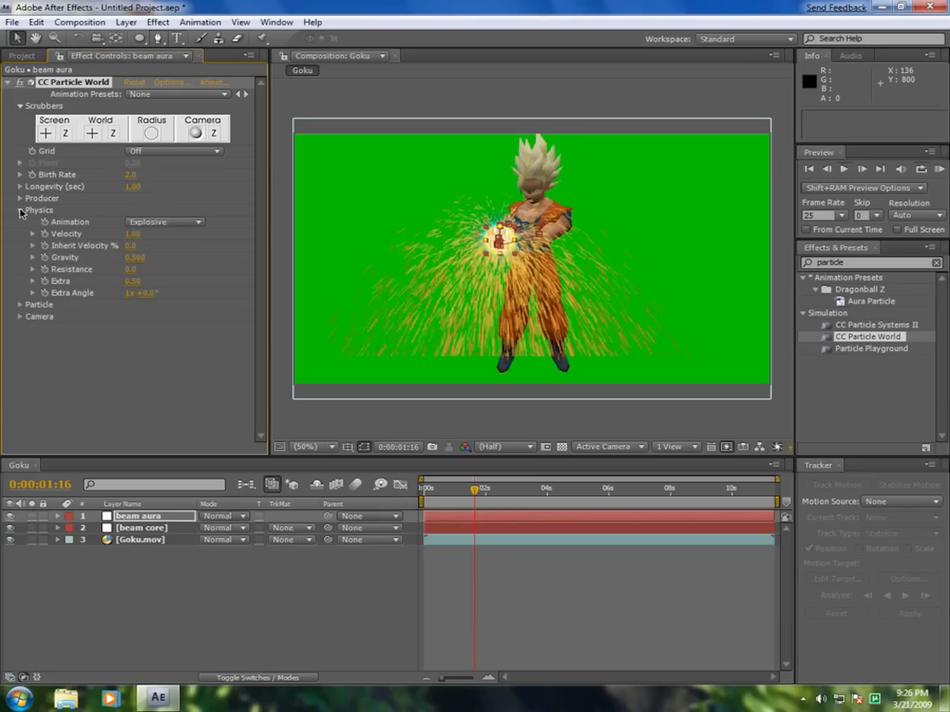
click(133, 258)
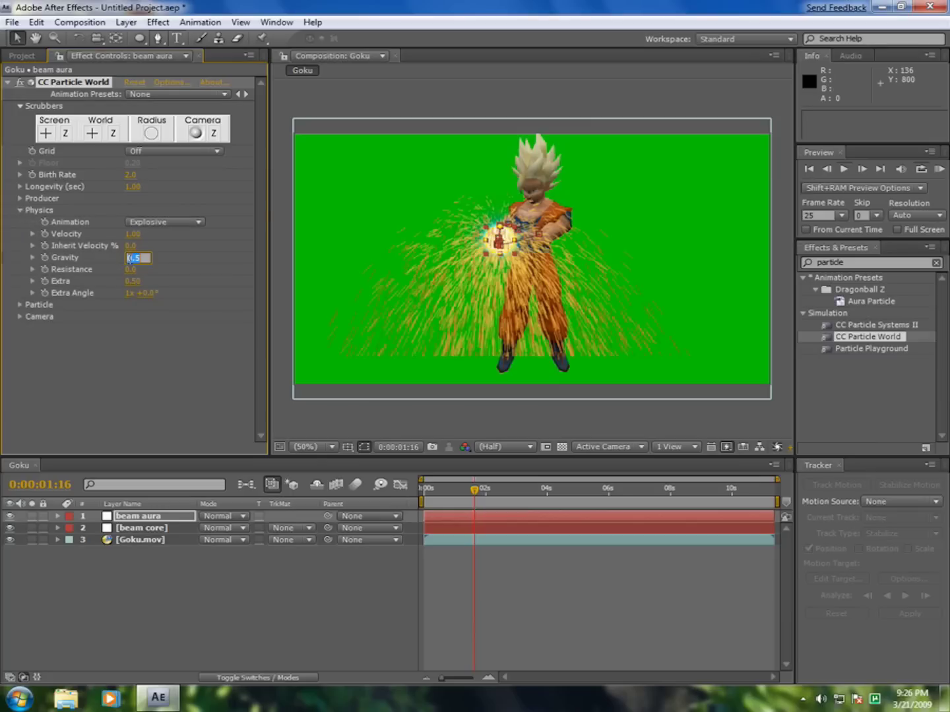
click(127, 373)
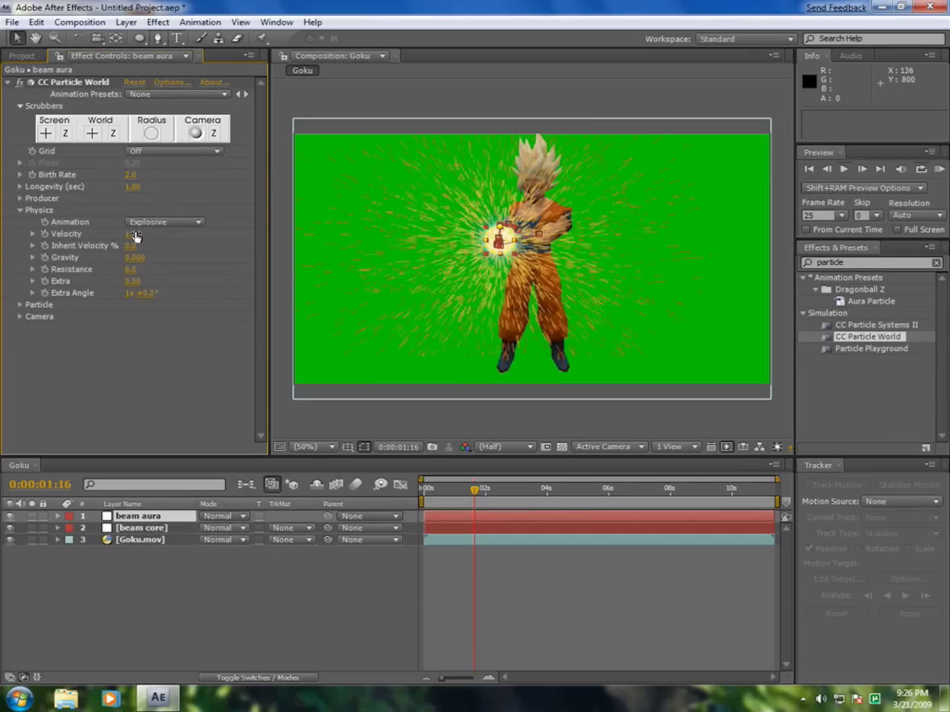
drag(133, 233, 81, 234)
click(217, 592)
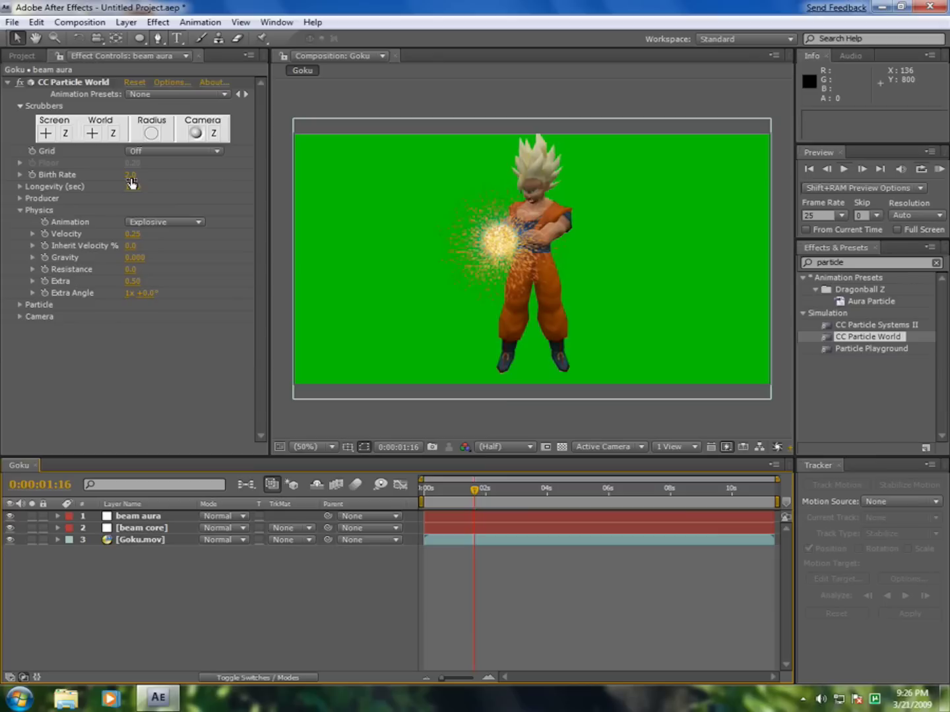
text(3)
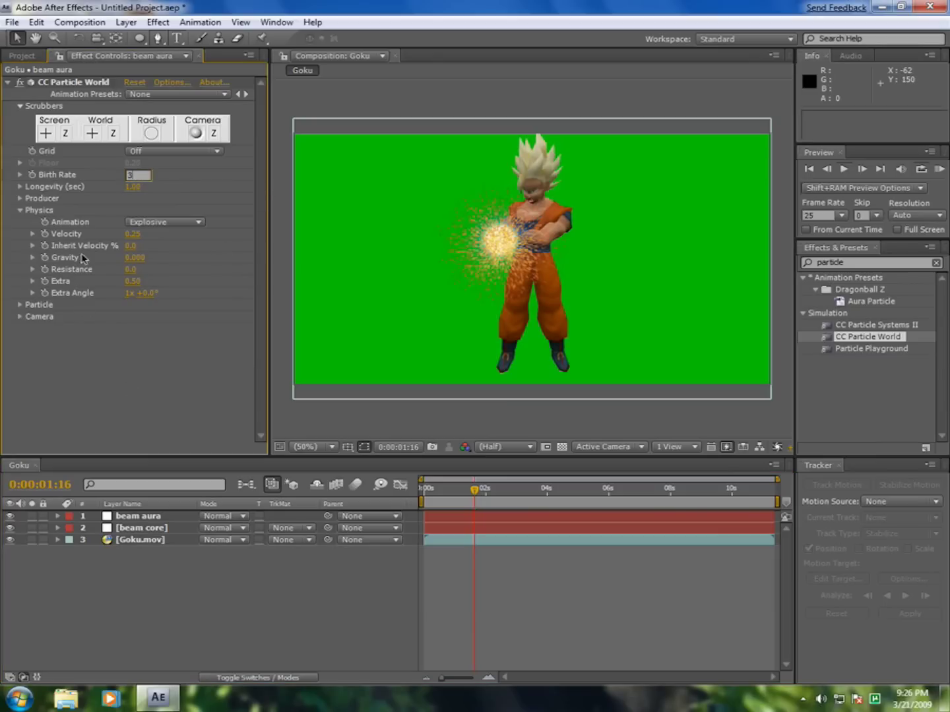
key(Return)
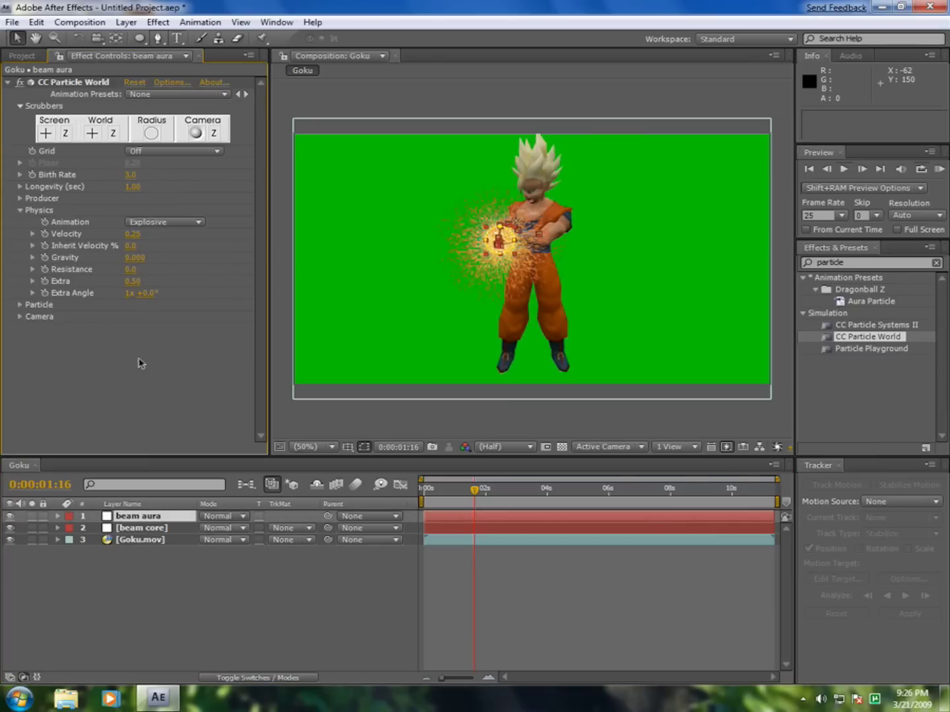
click(21, 211)
click(236, 635)
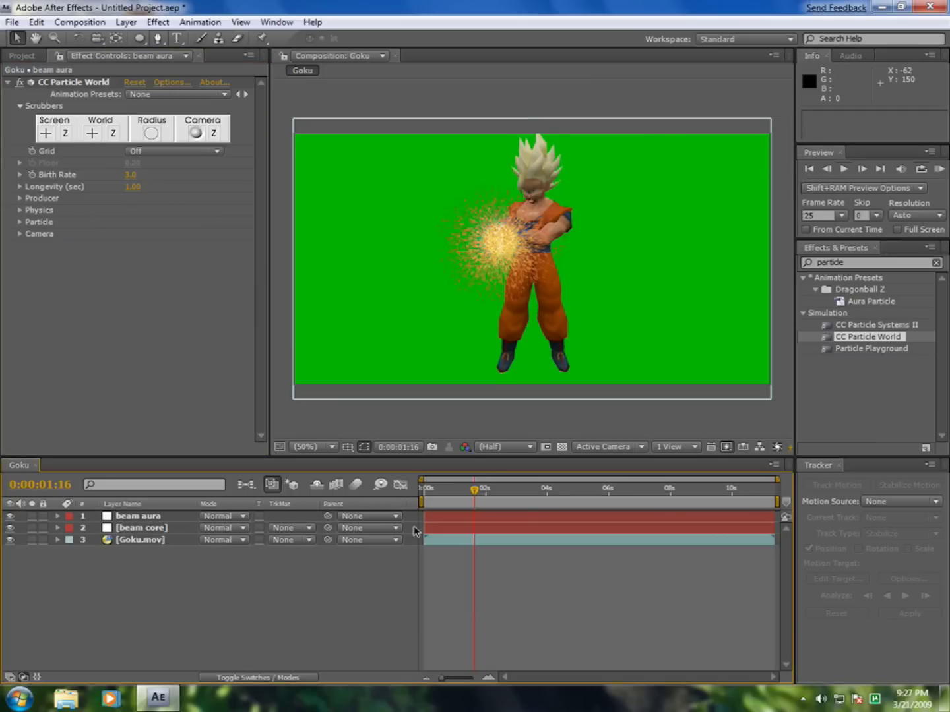
drag(472, 490, 552, 483)
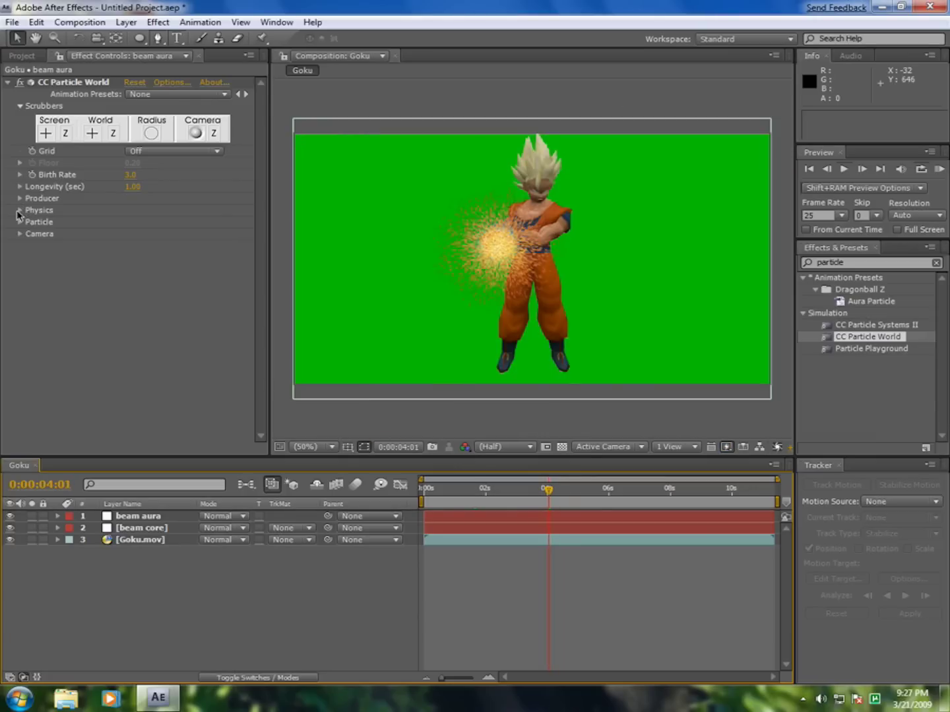
click(19, 210)
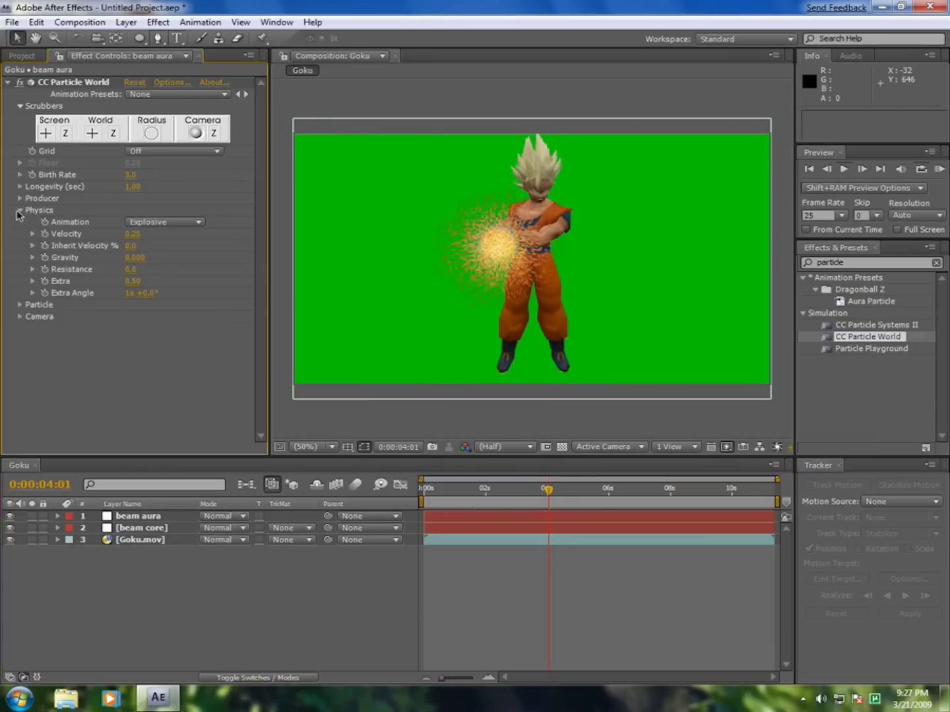
click(45, 234)
key(Page_Down)
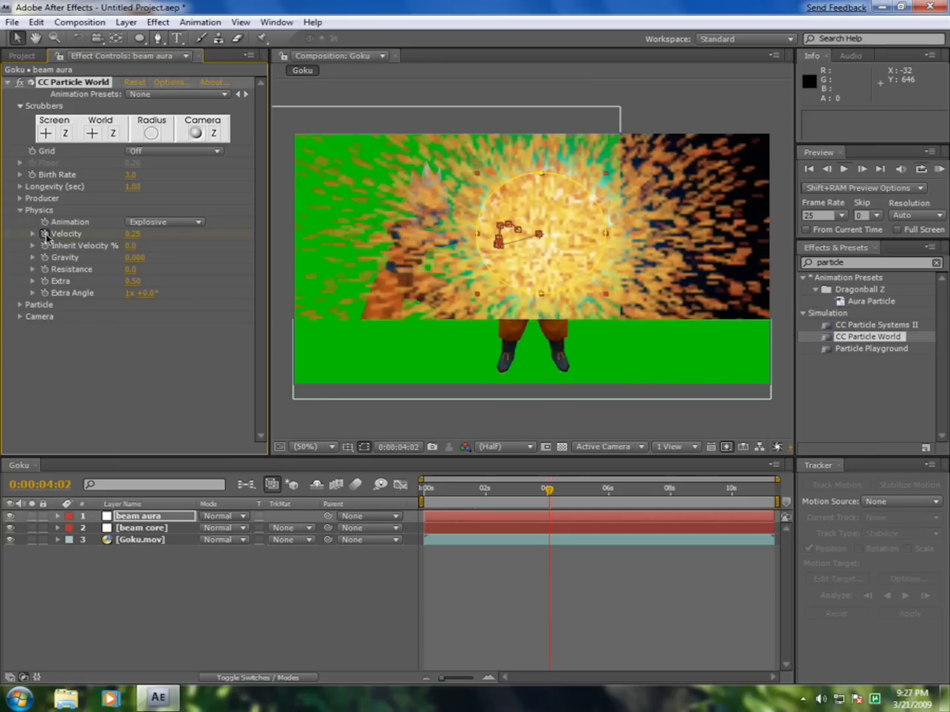
drag(129, 234, 99, 234)
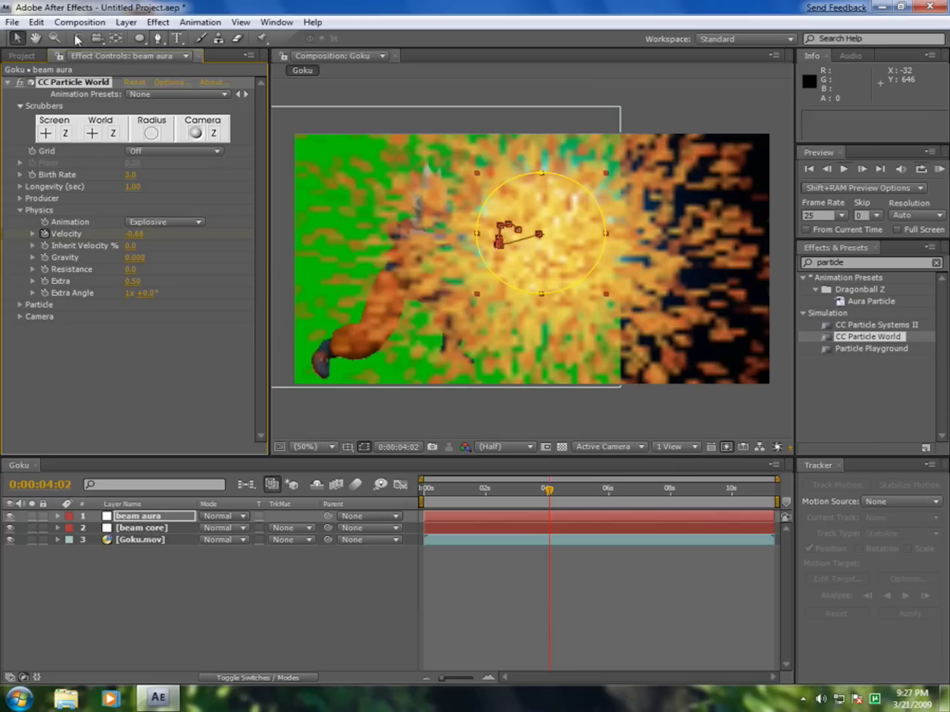
click(37, 21)
click(39, 37)
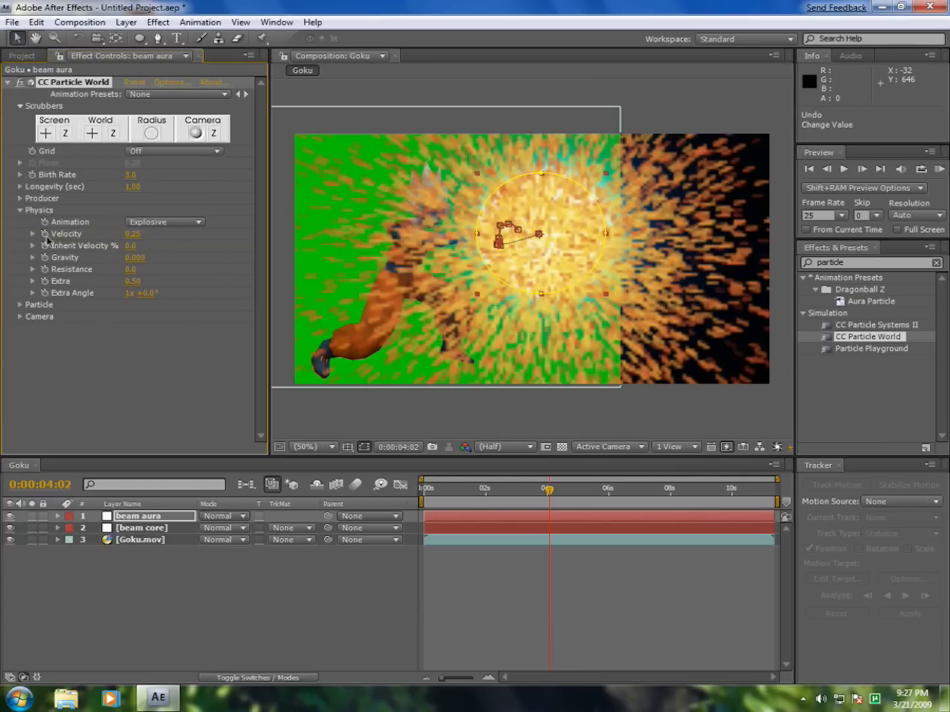
key(Page_Up)
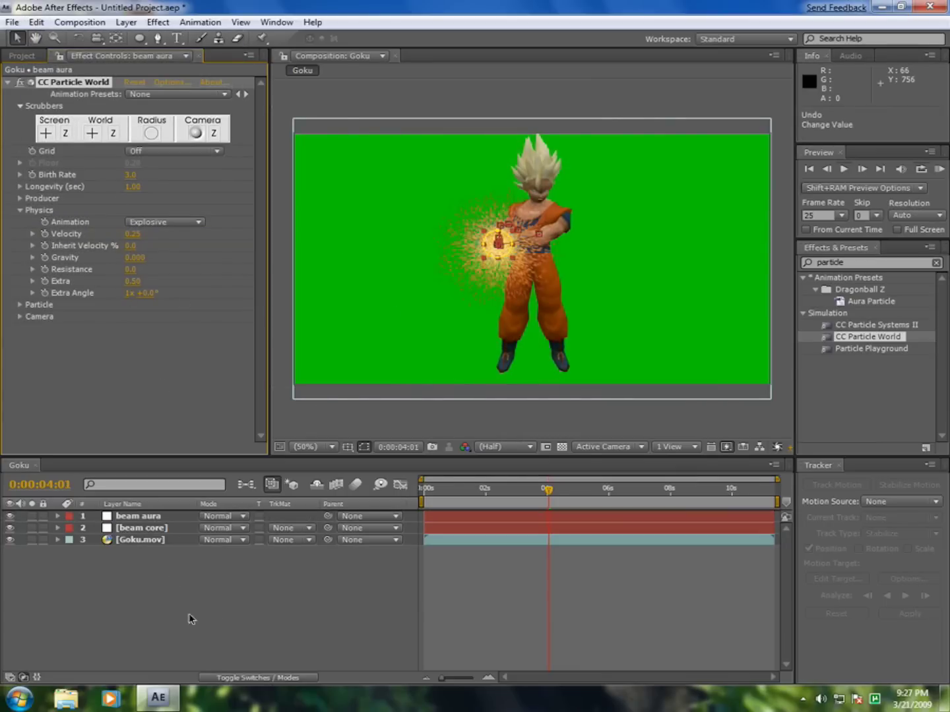
click(75, 518)
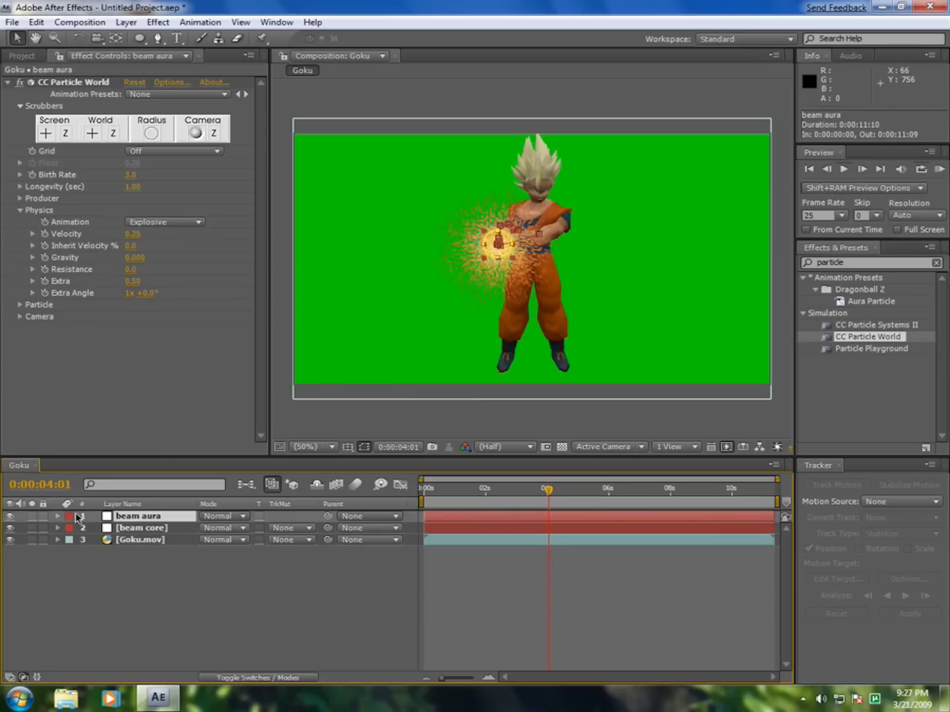
Step: Lower the beam aura's Scale keyframe at 4:02 from 404% to 209%
key(s)
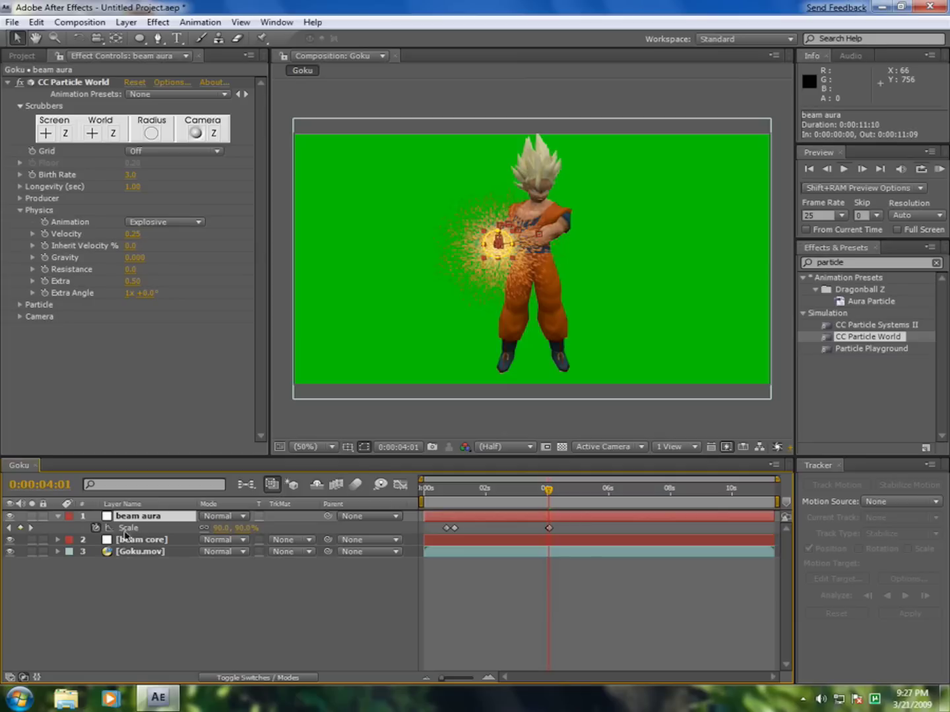
click(31, 528)
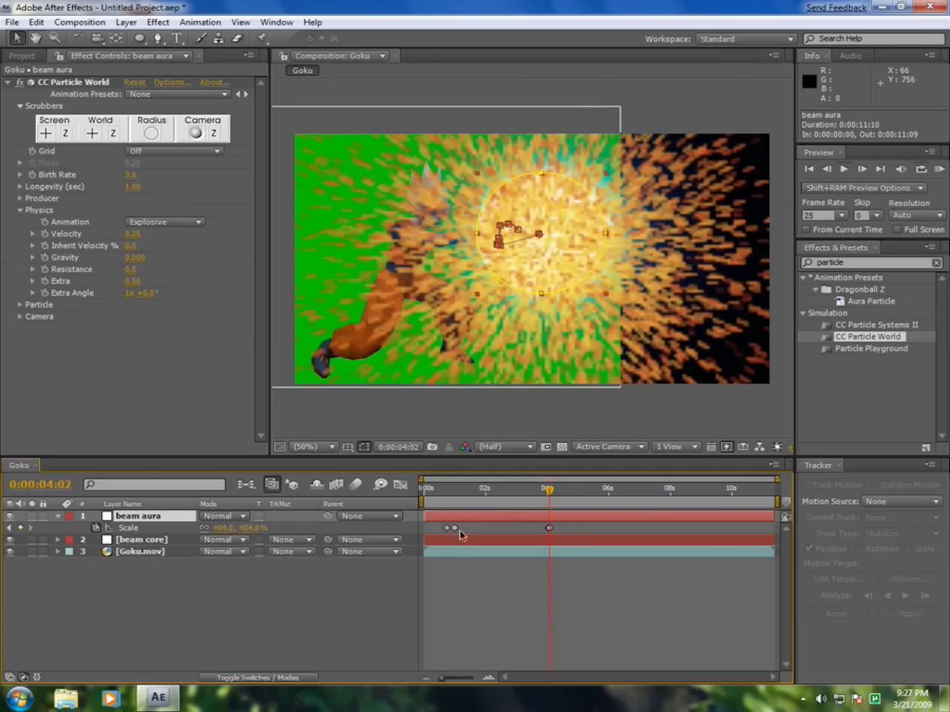
drag(237, 532, 79, 525)
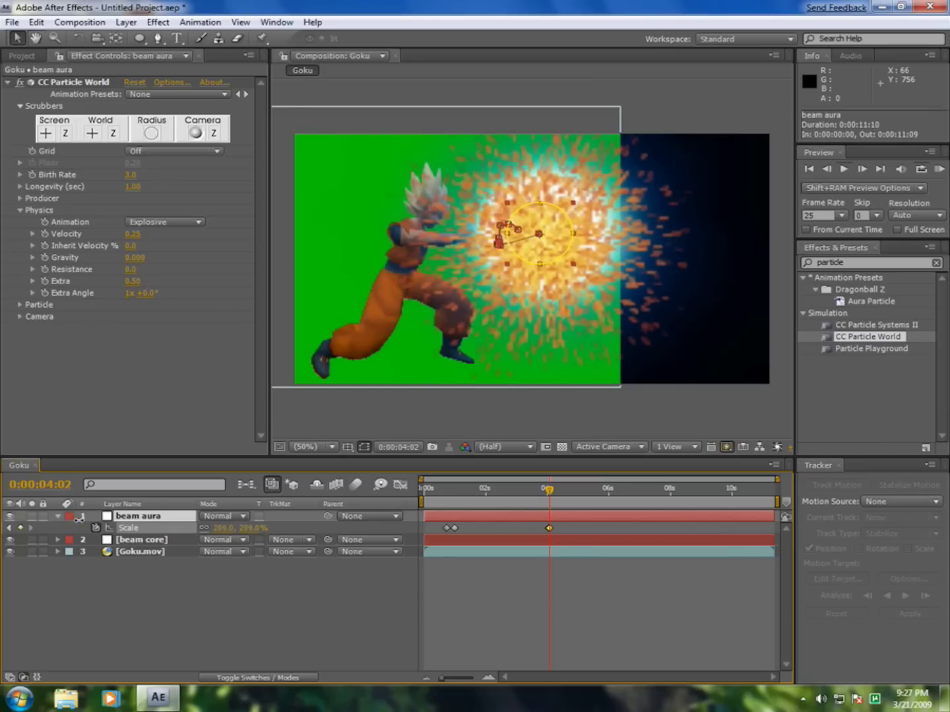
click(86, 638)
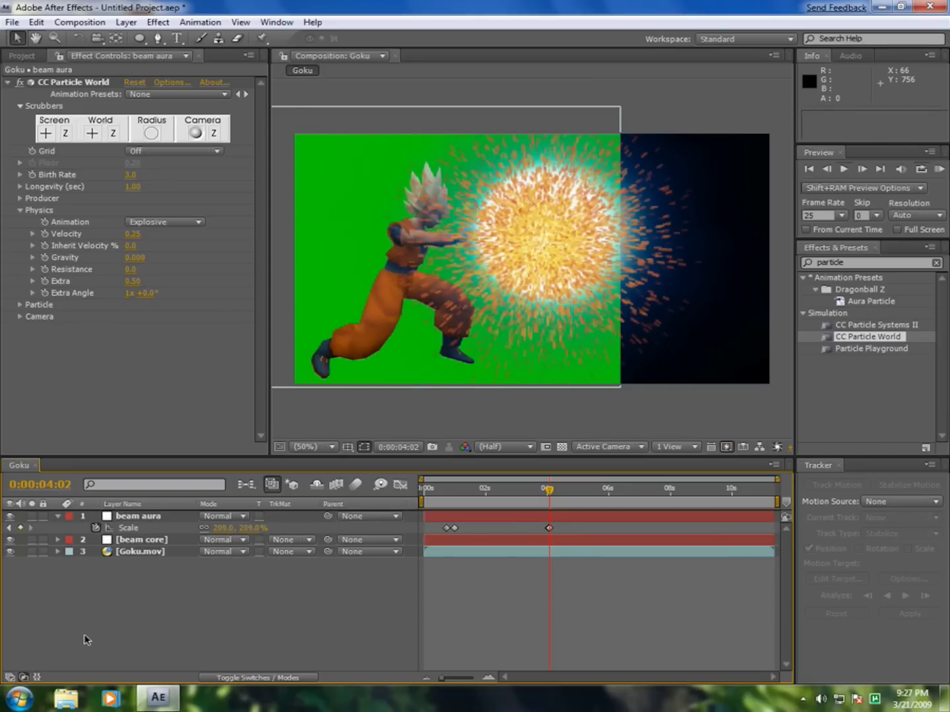
click(5, 87)
click(7, 83)
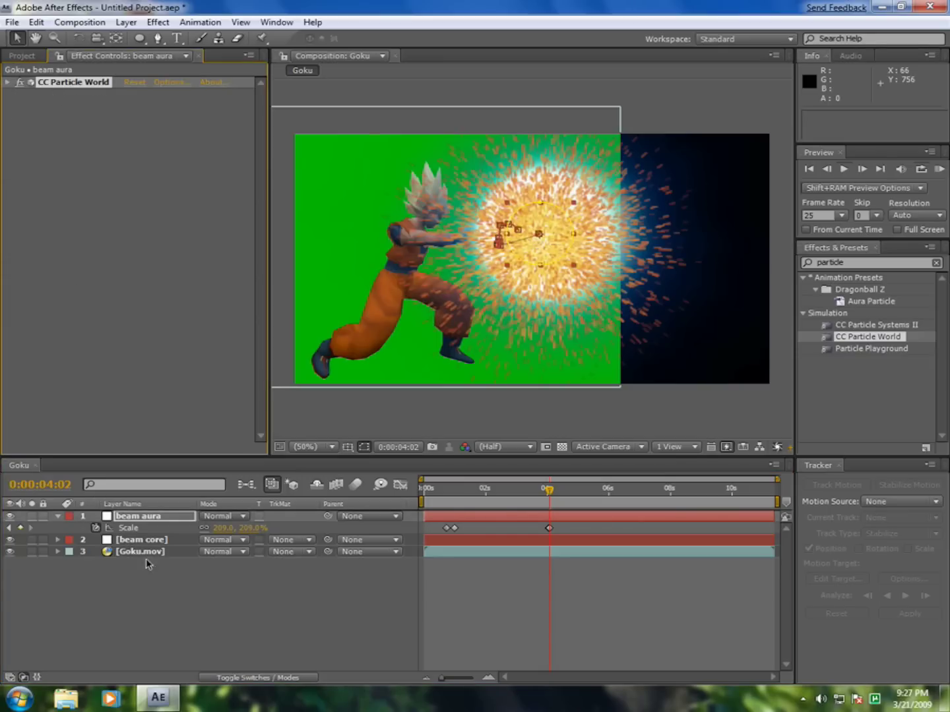
Step: Copy the Shine effect from beam core and paste it onto beam aura
click(140, 541)
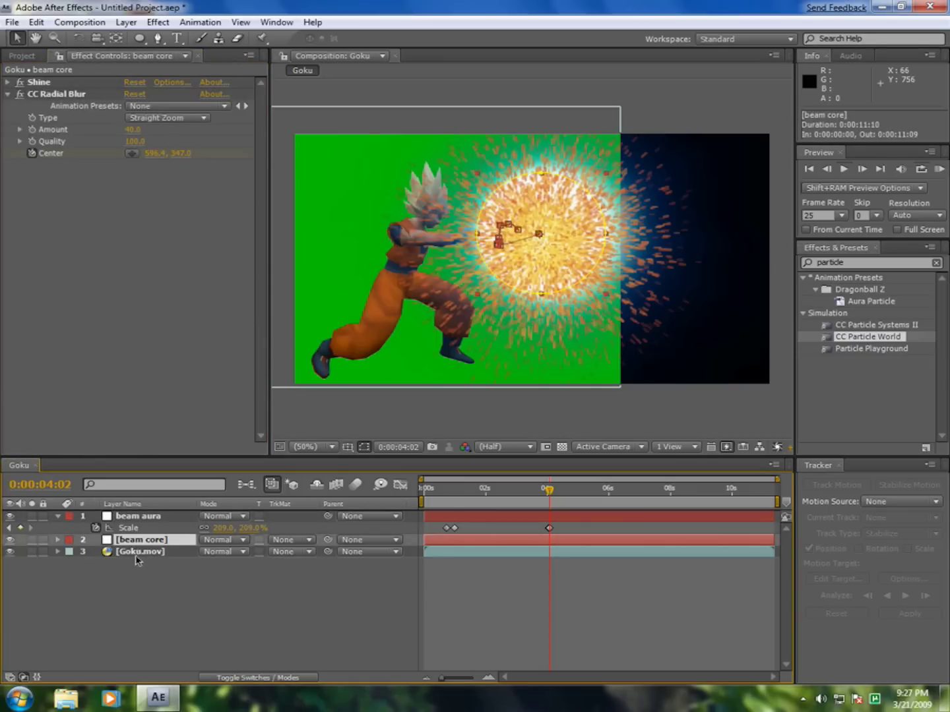
click(56, 340)
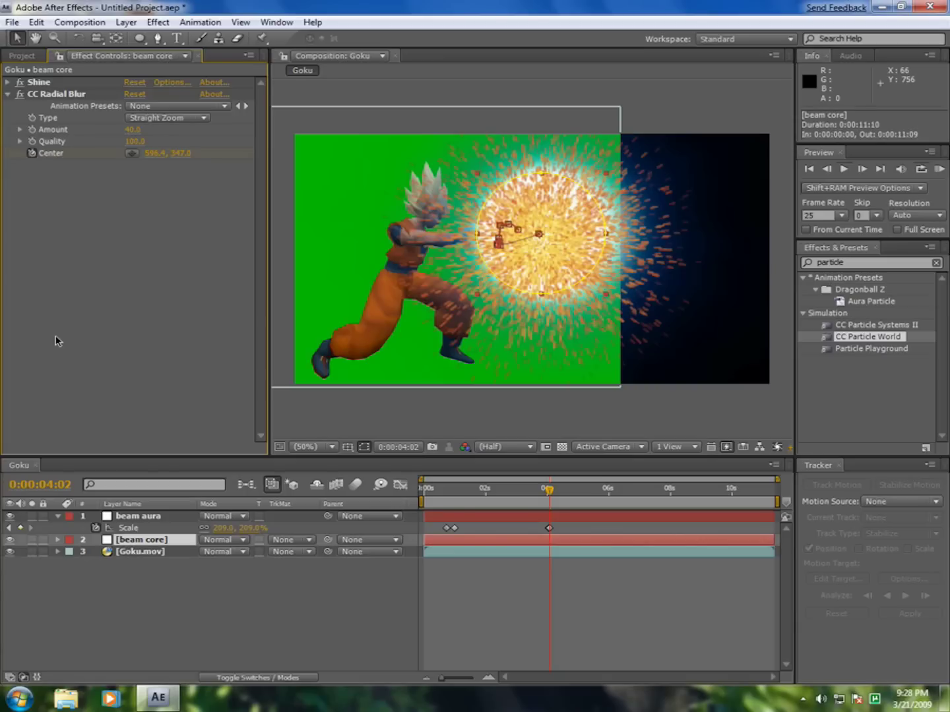
click(44, 83)
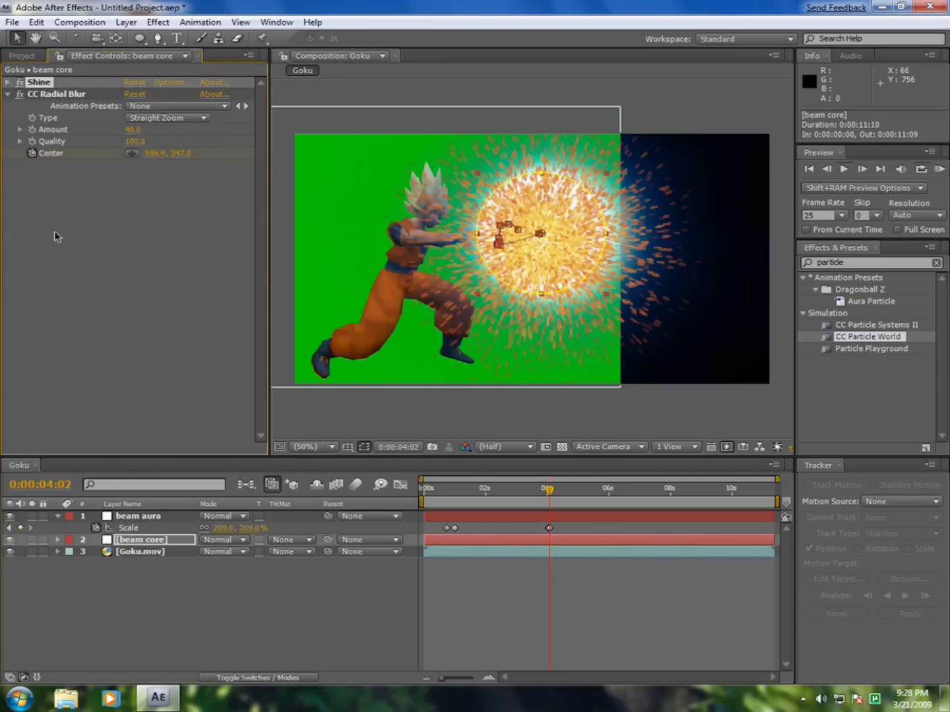
click(138, 517)
click(116, 382)
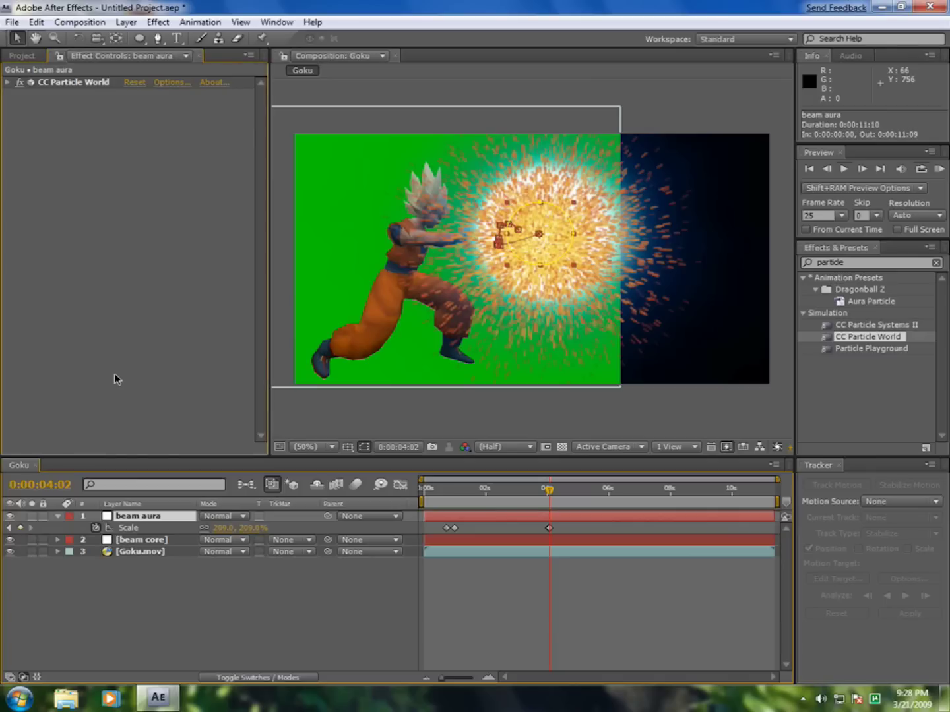
key(ctrl+v)
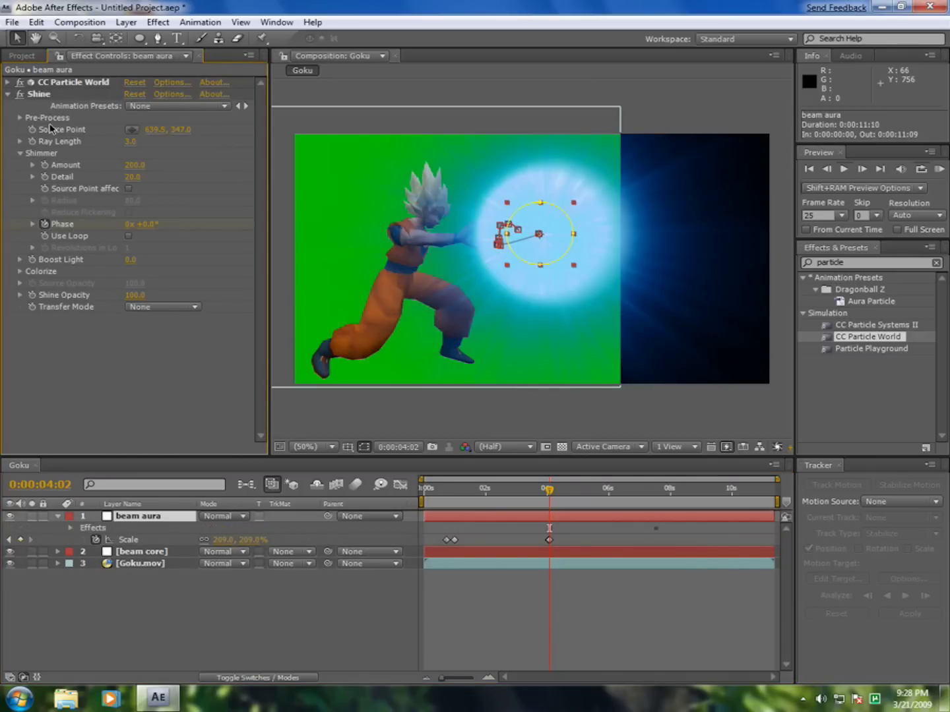
Step: Preview the blue burst and collapse the pasted Shine's Shimmer and Shine settings
click(298, 630)
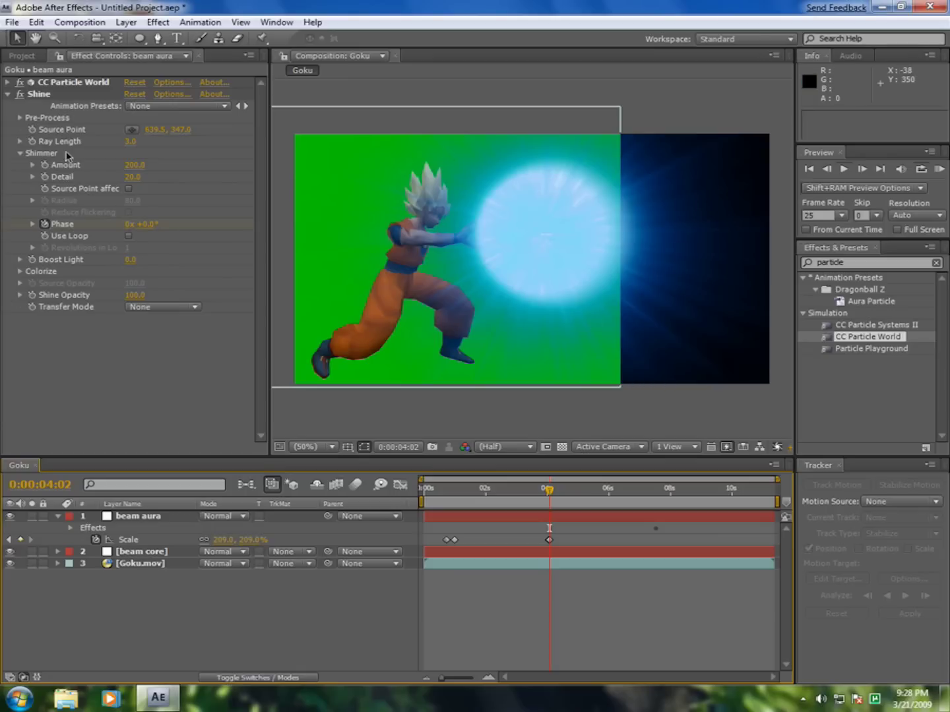
click(19, 155)
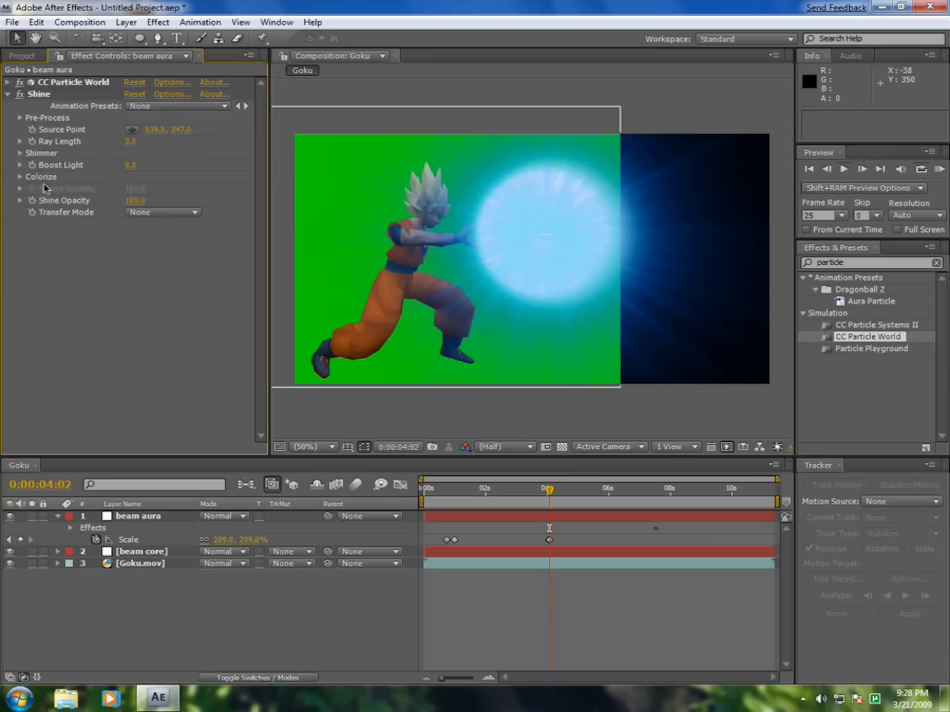
click(8, 96)
click(7, 96)
click(7, 96)
click(35, 96)
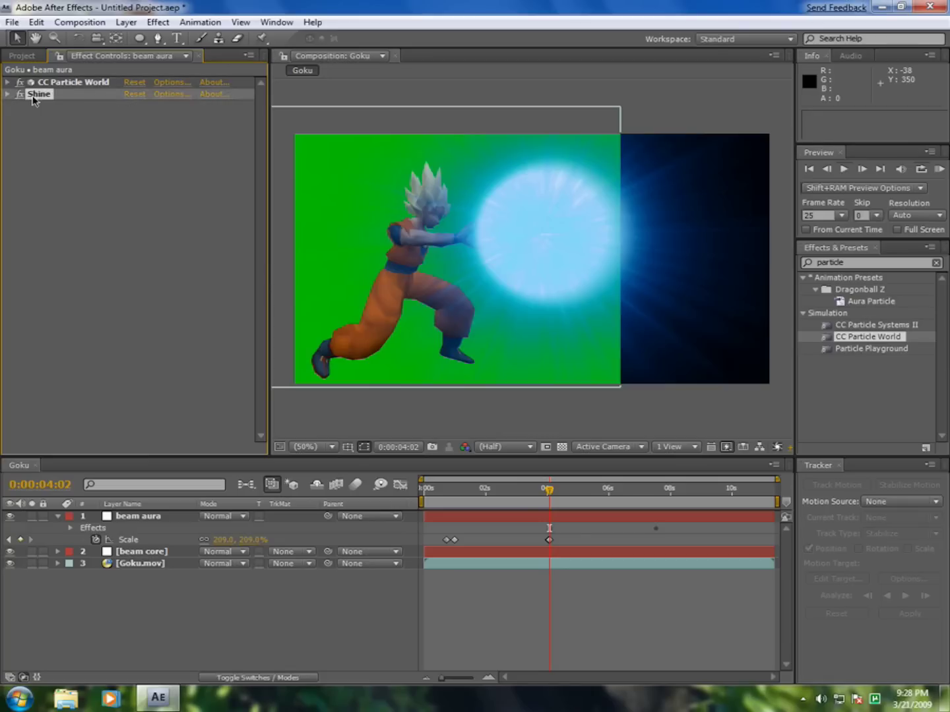
Step: Apply CC Radial Blur (Scratch type) to the beam aura and set its Quality to 100
click(159, 22)
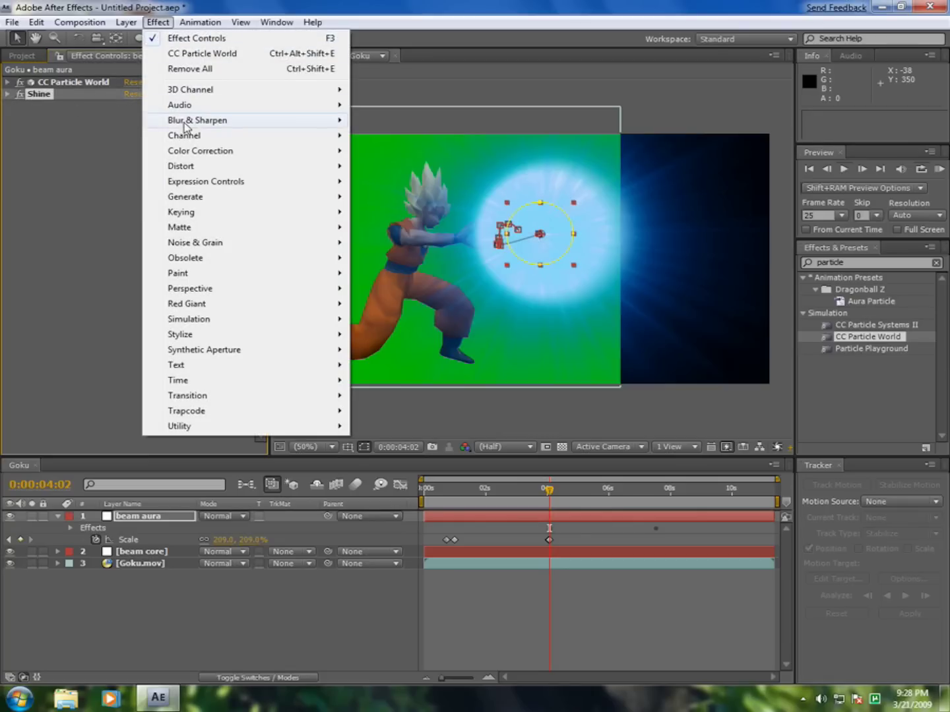
mouse_move(188, 125)
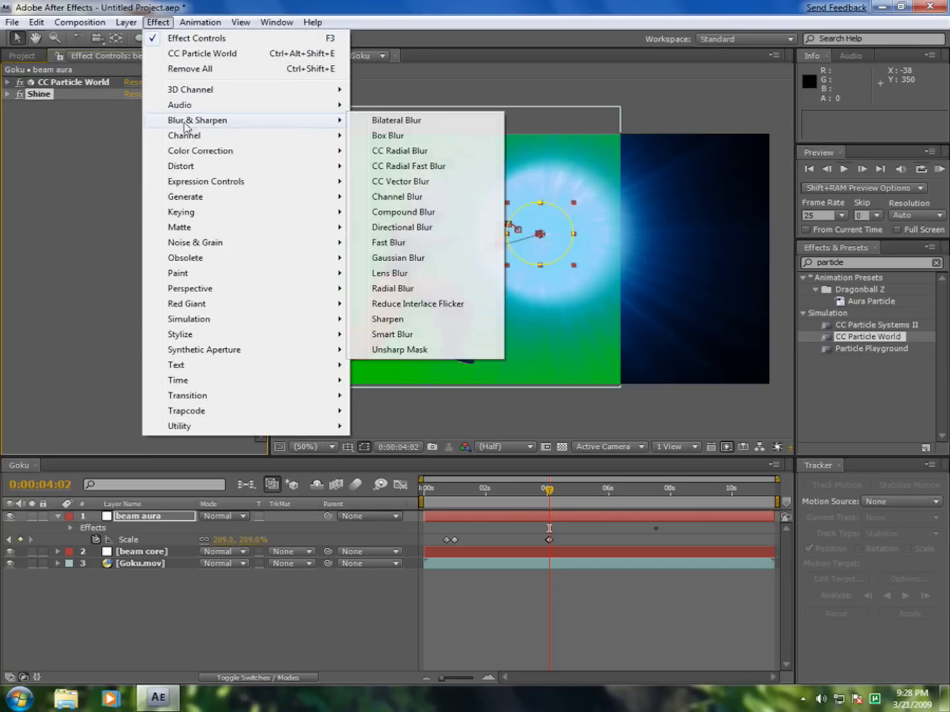
click(413, 157)
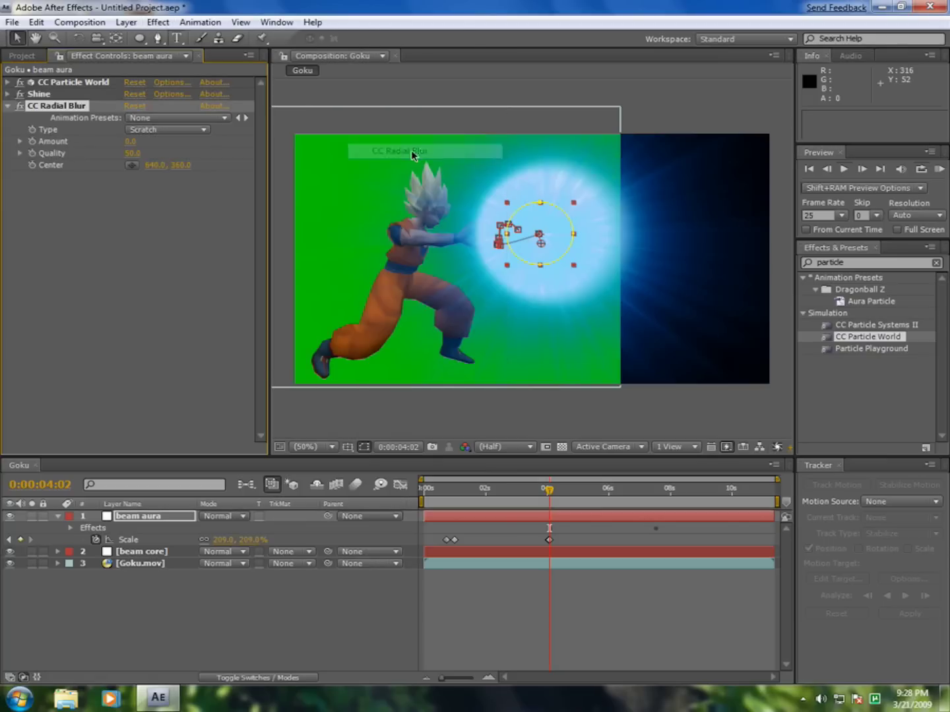
click(132, 153)
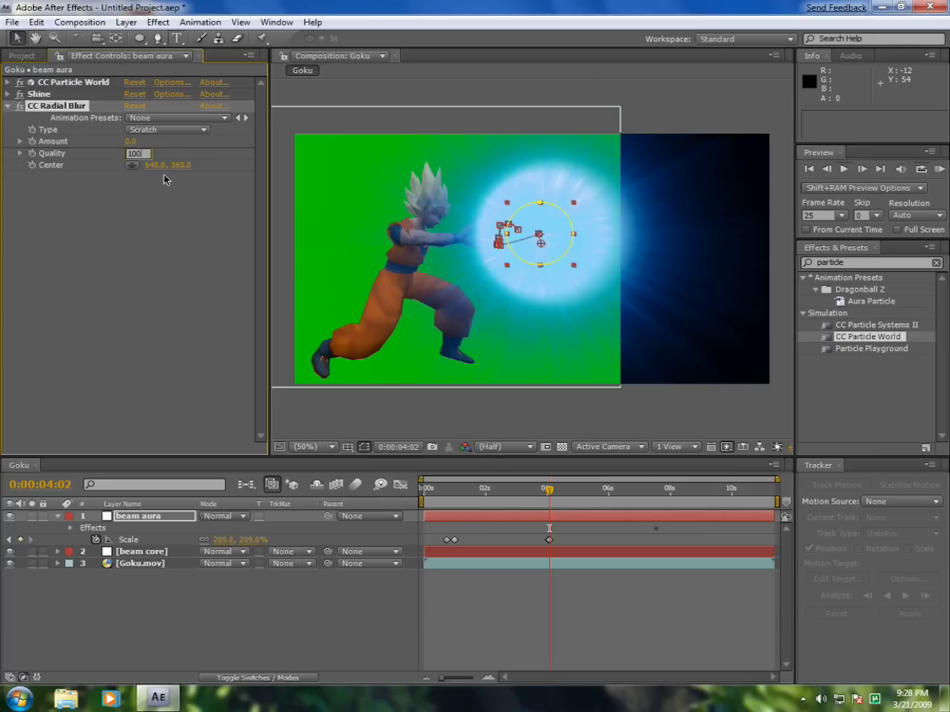
click(133, 238)
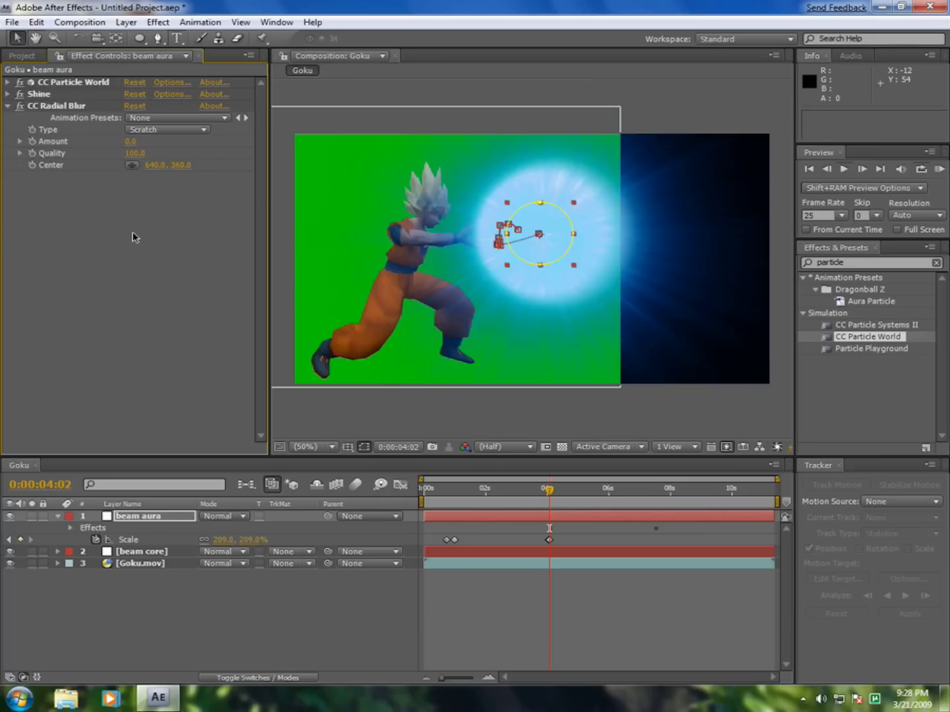
Step: At 4:01, keyframe the radial blur Center near Goku's hands at about 639, 345.8
click(548, 490)
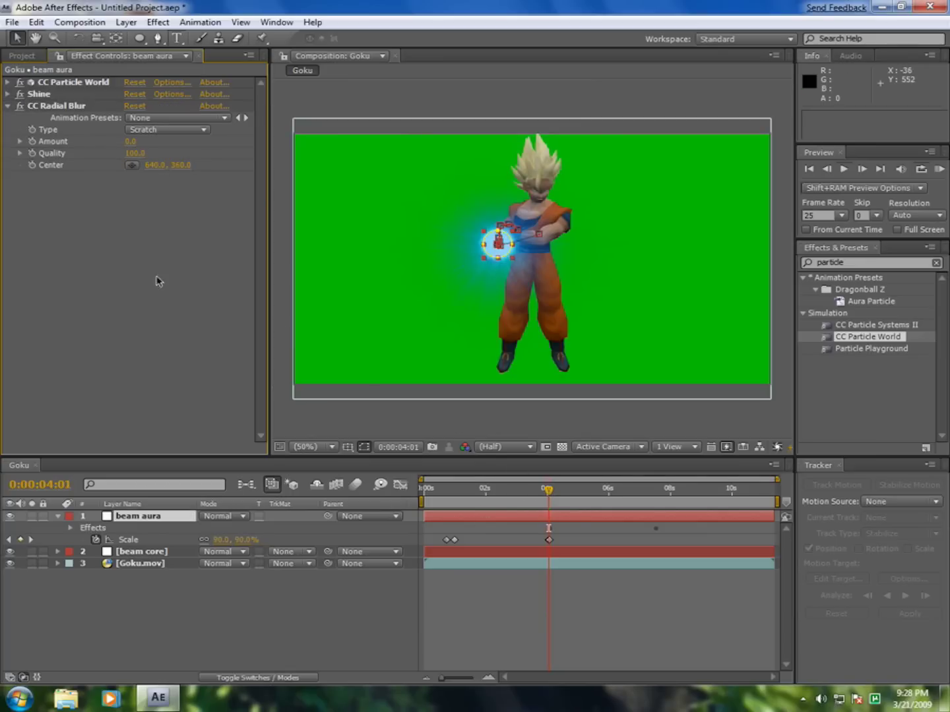
click(31, 167)
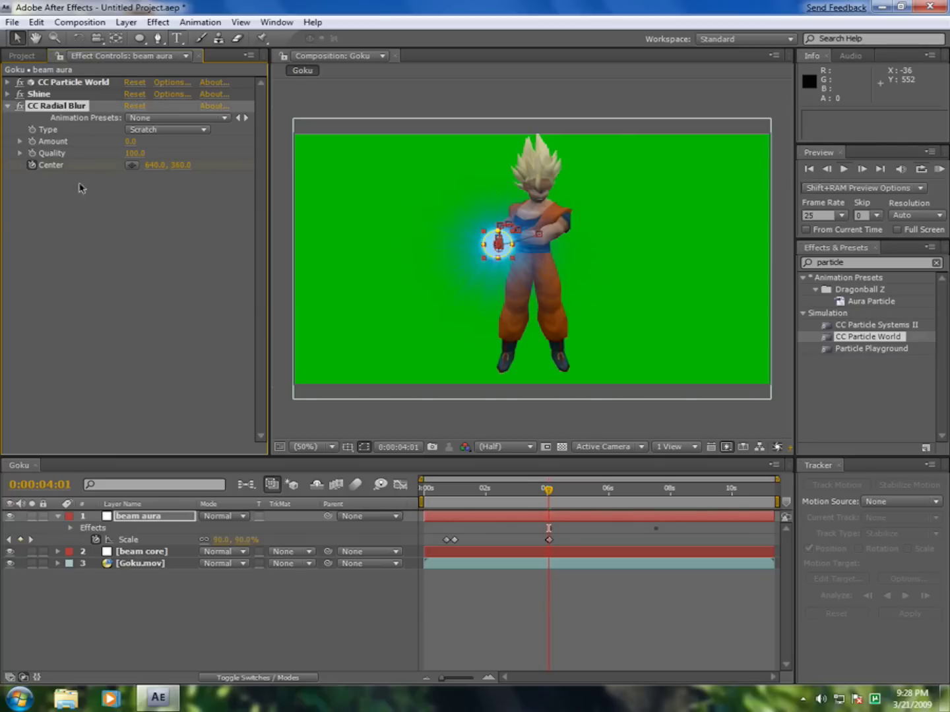
click(131, 165)
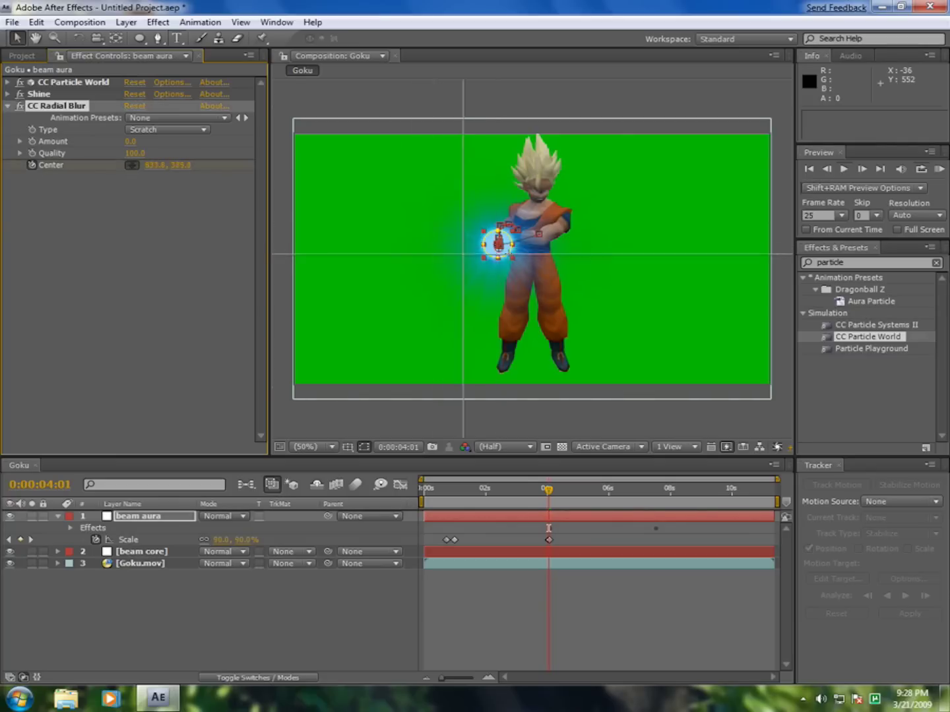
click(498, 244)
drag(498, 244, 499, 244)
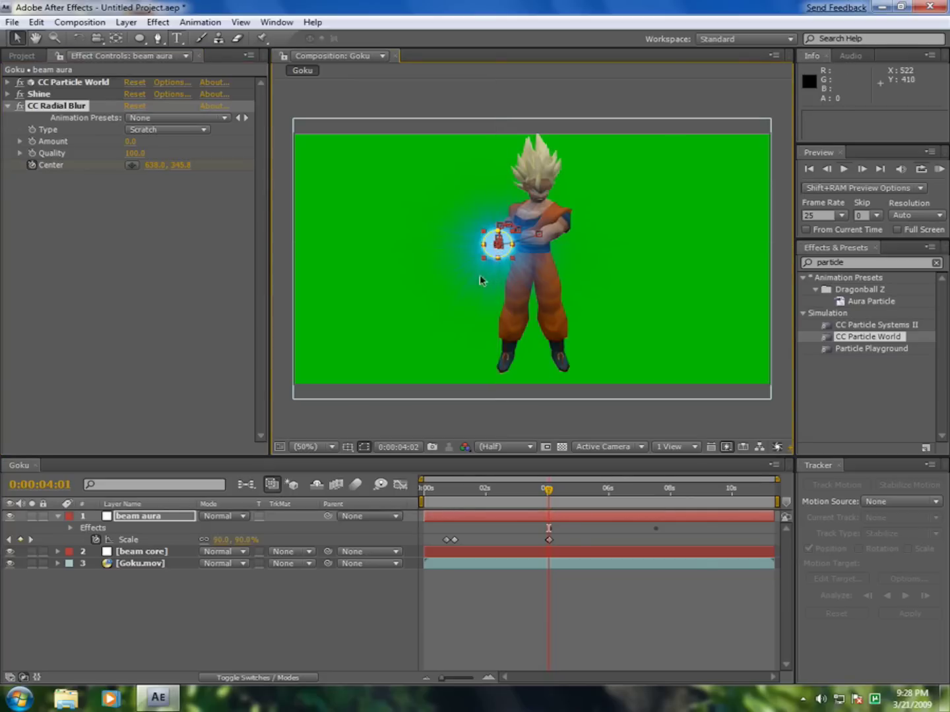
Step: At 4:02, move the blur Center to 558.7, 346.1 and raise Amount to 50
key(Page_Down)
click(132, 165)
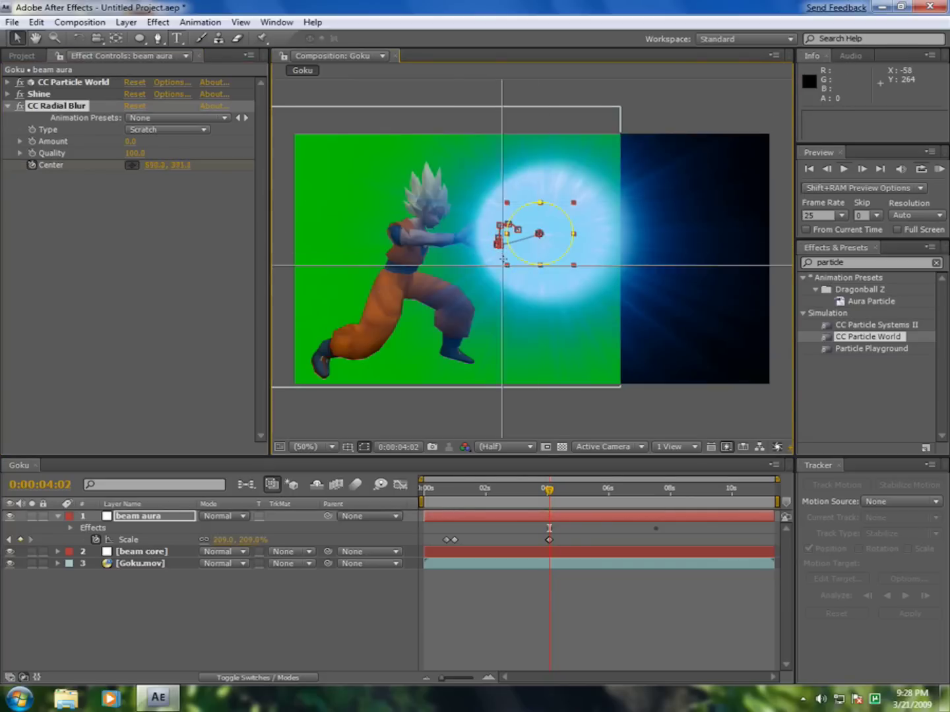
click(477, 233)
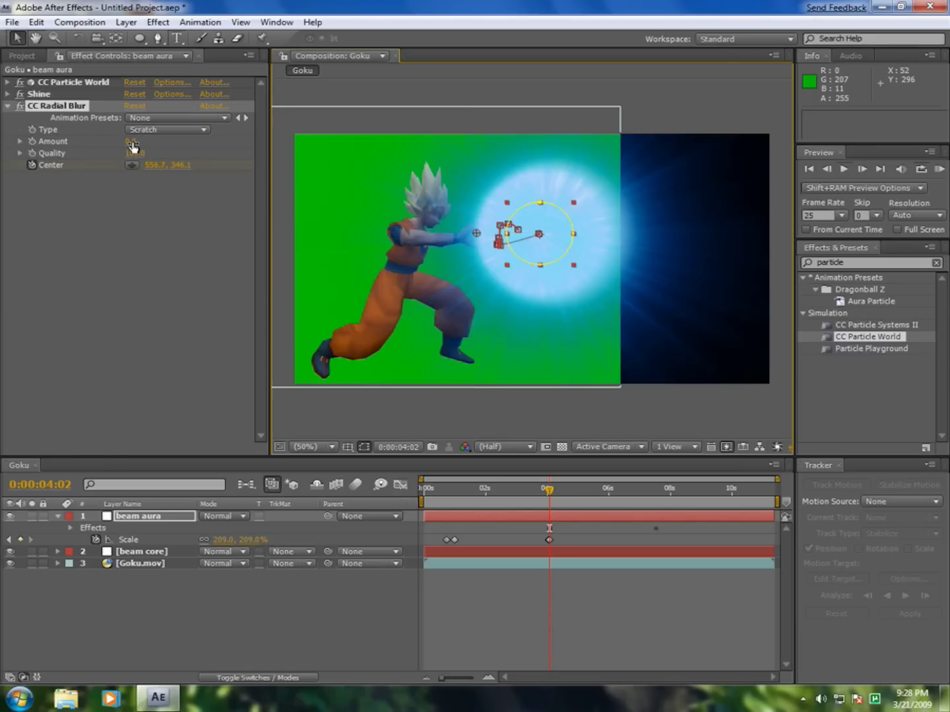
mouse_move(133, 144)
mouse_down()
mouse_move(170, 141)
mouse_move(133, 141)
mouse_up()
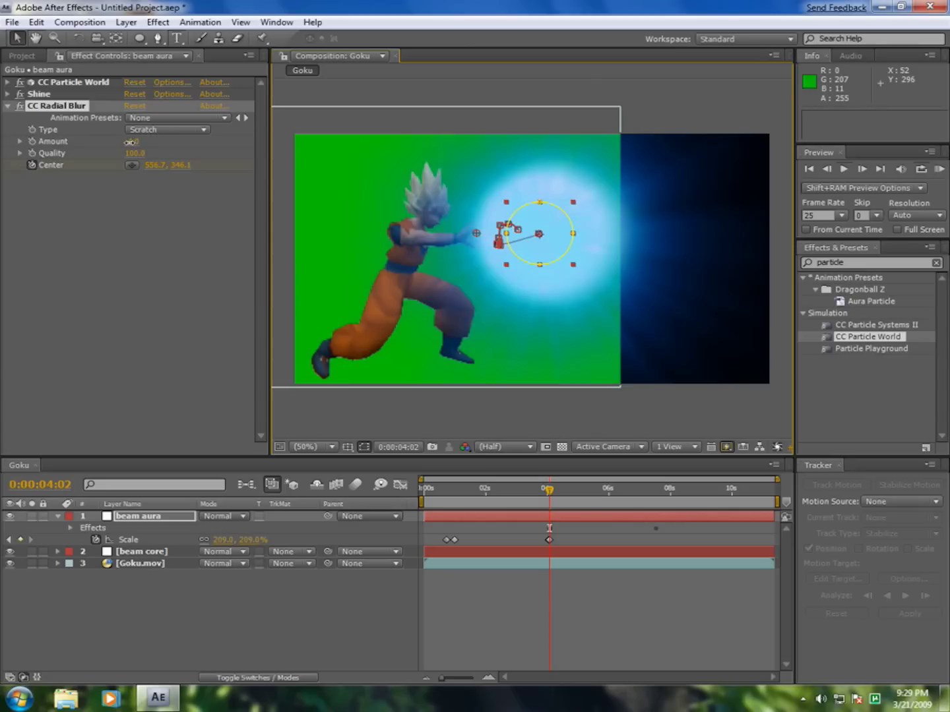
Step: Switch the aura blur to Straight Zoom and scrub Amount to about 59, checking at 4:22
click(159, 129)
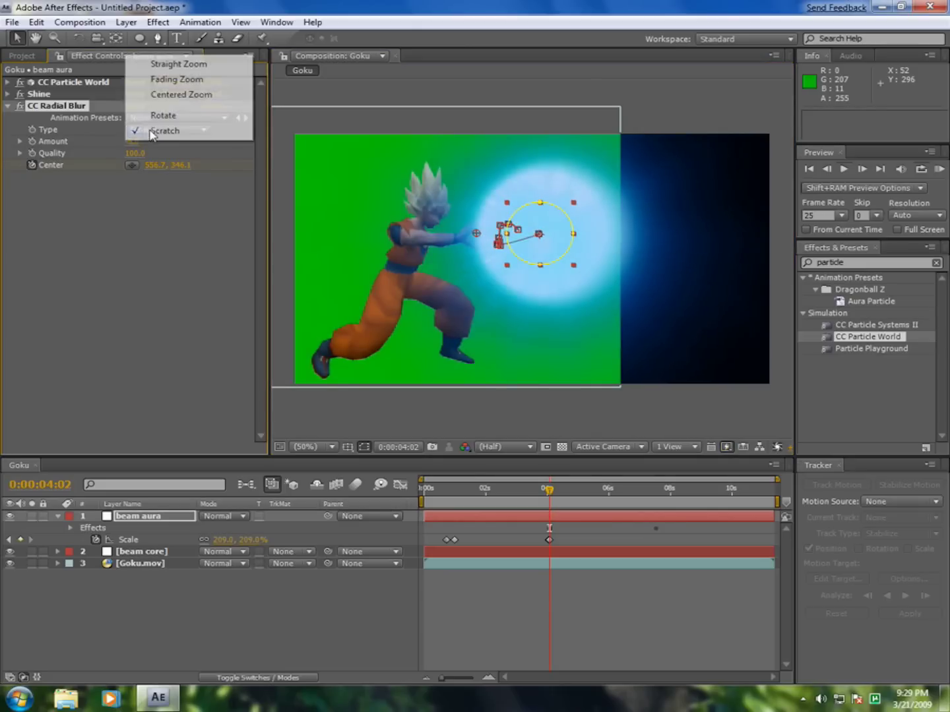
click(158, 64)
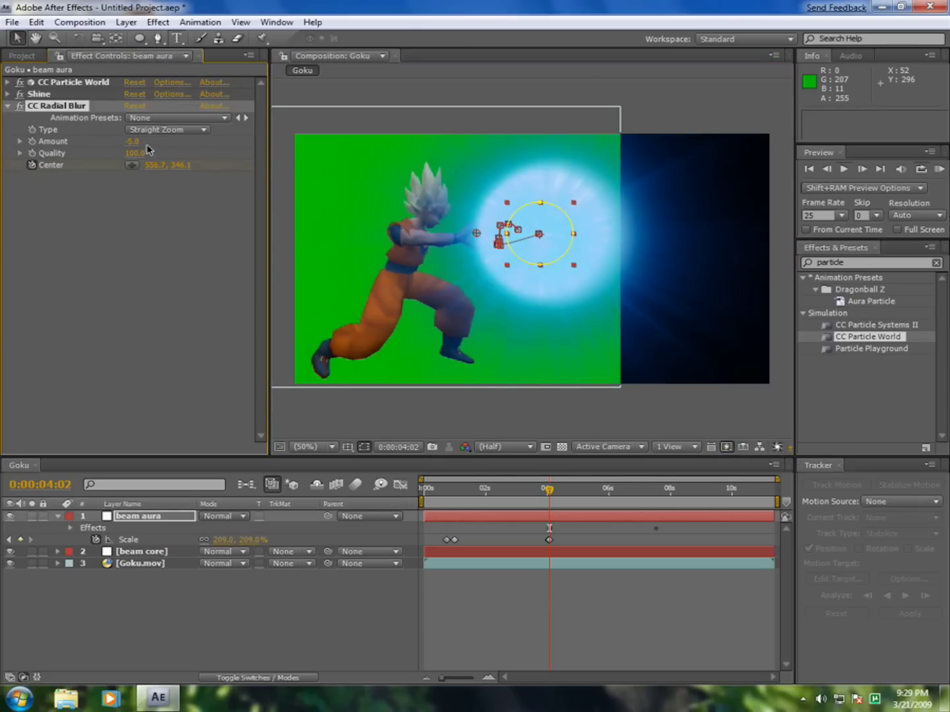
drag(135, 141, 185, 141)
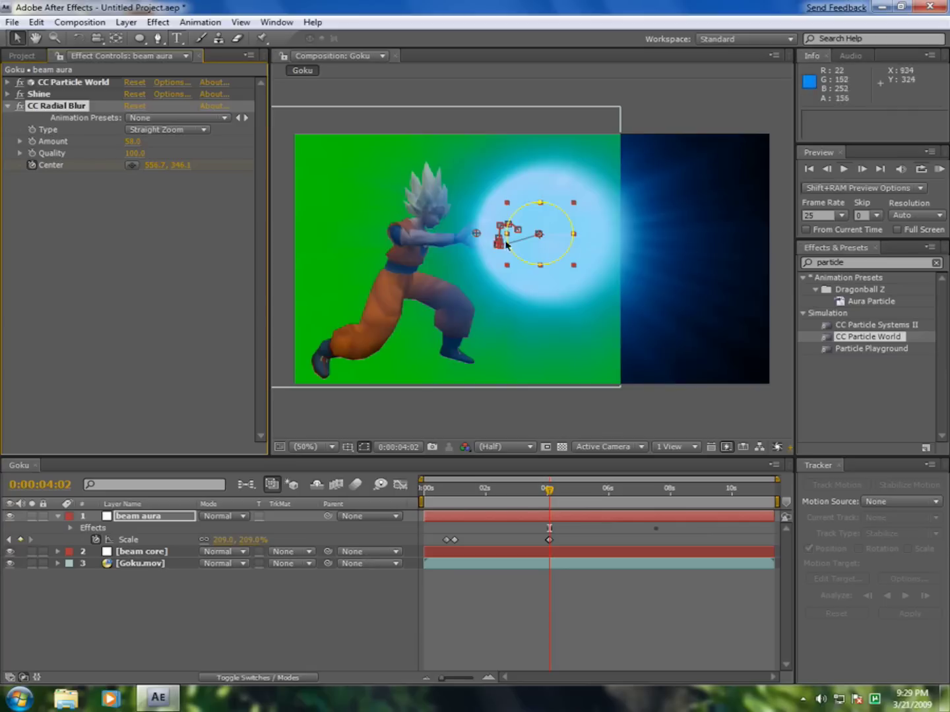
key(Page_Up)
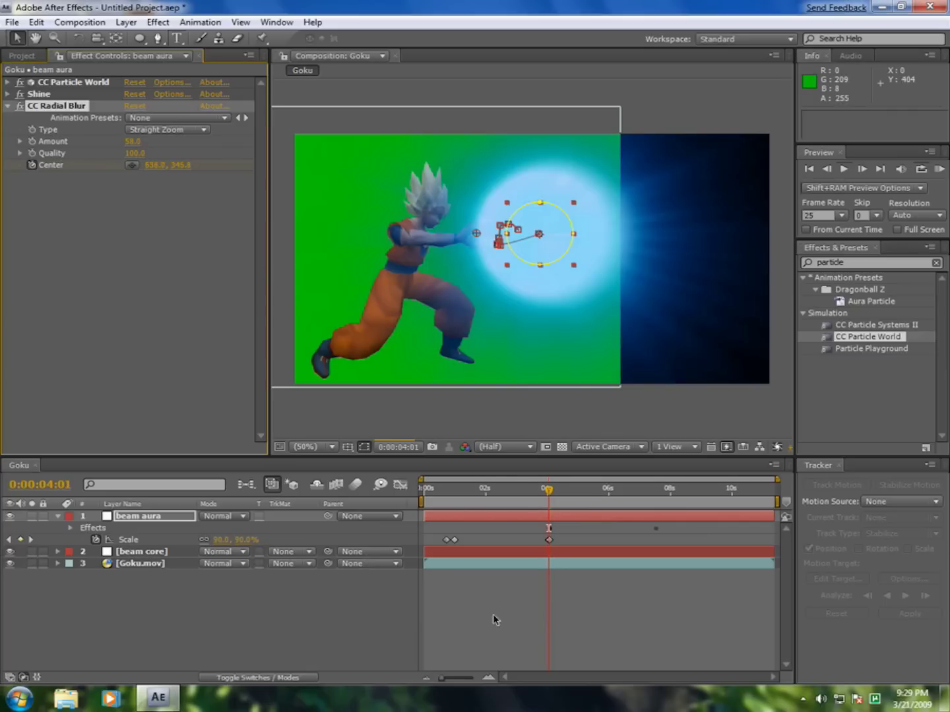
click(495, 640)
key(Page_Down)
key(Page_Down)
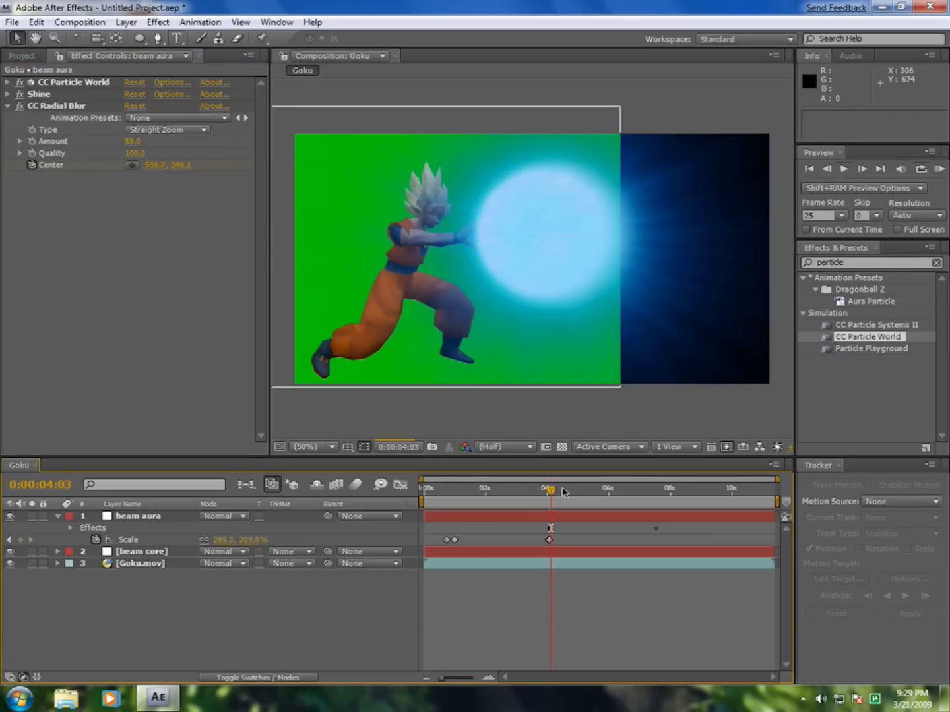
drag(565, 491, 578, 489)
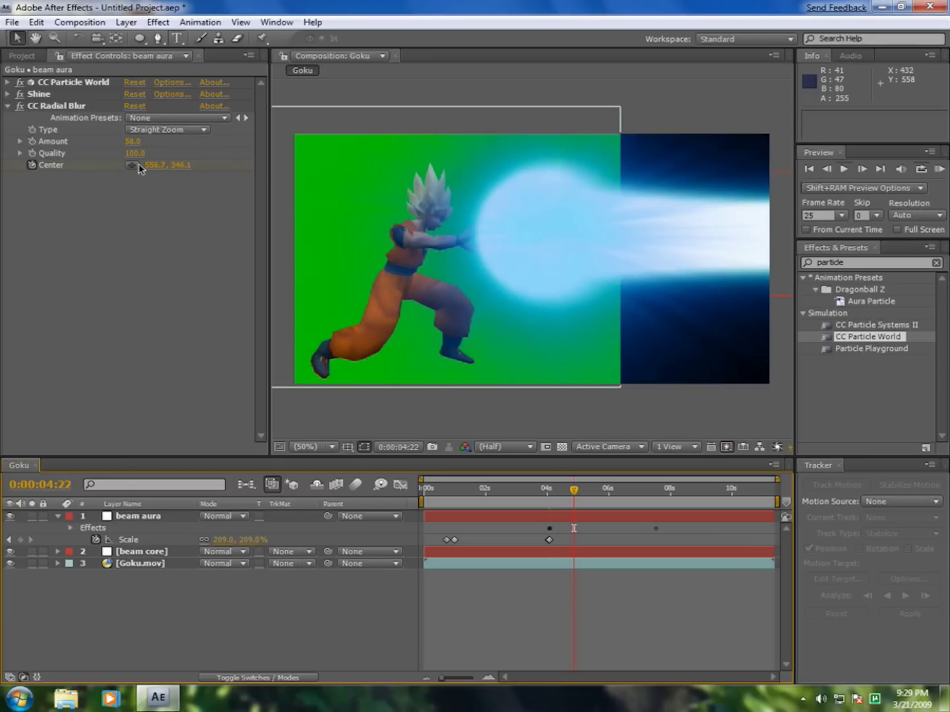
drag(134, 141, 225, 141)
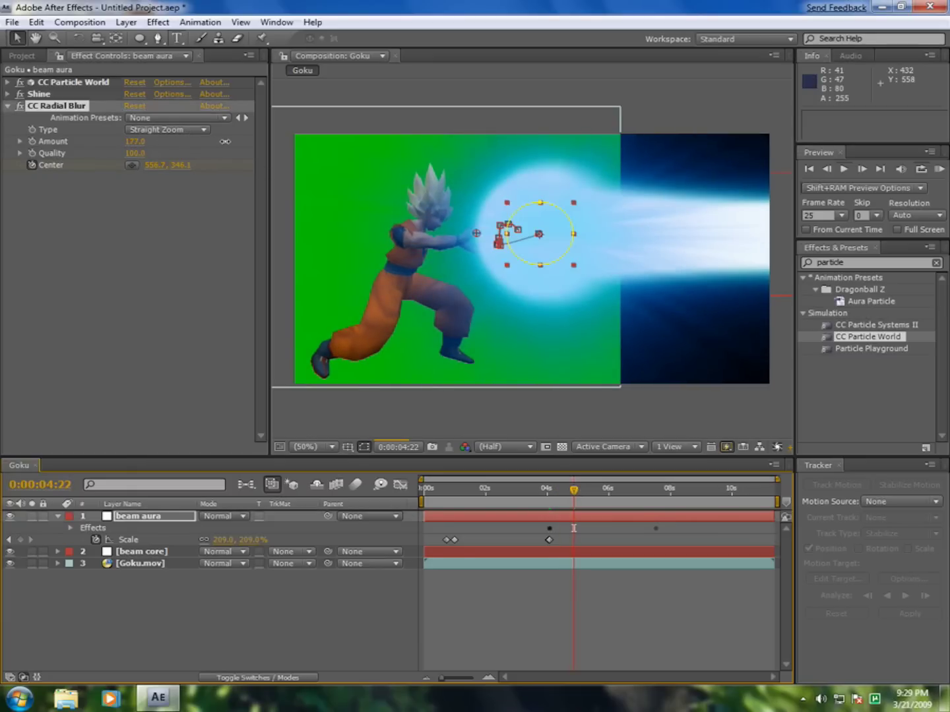
drag(155, 142, 151, 142)
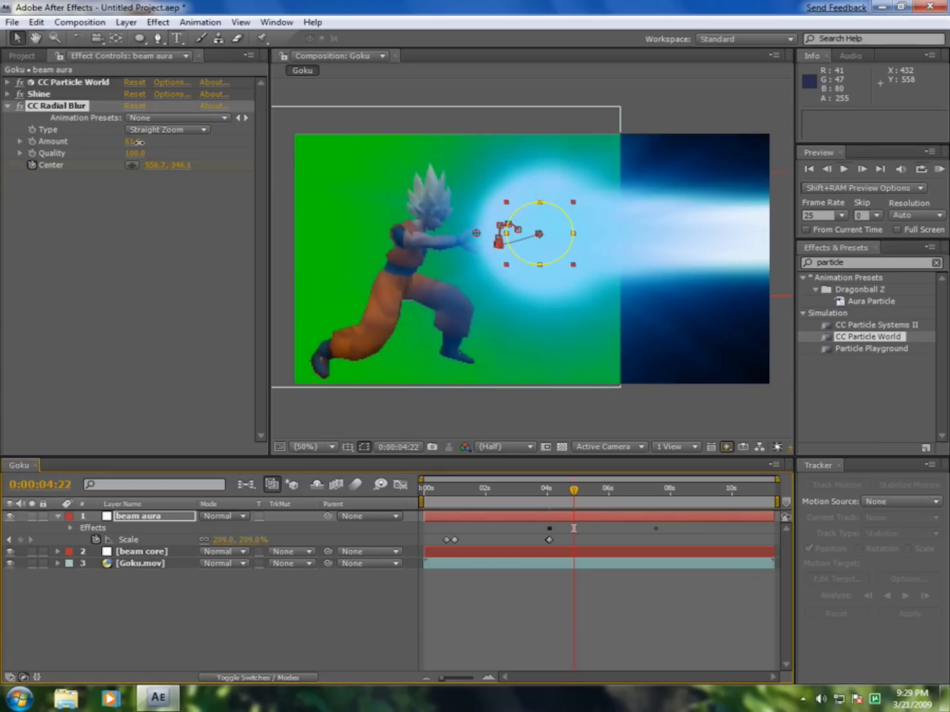
Step: Raise the beam aura's Shine Boost Light to 4.0
click(456, 618)
click(454, 541)
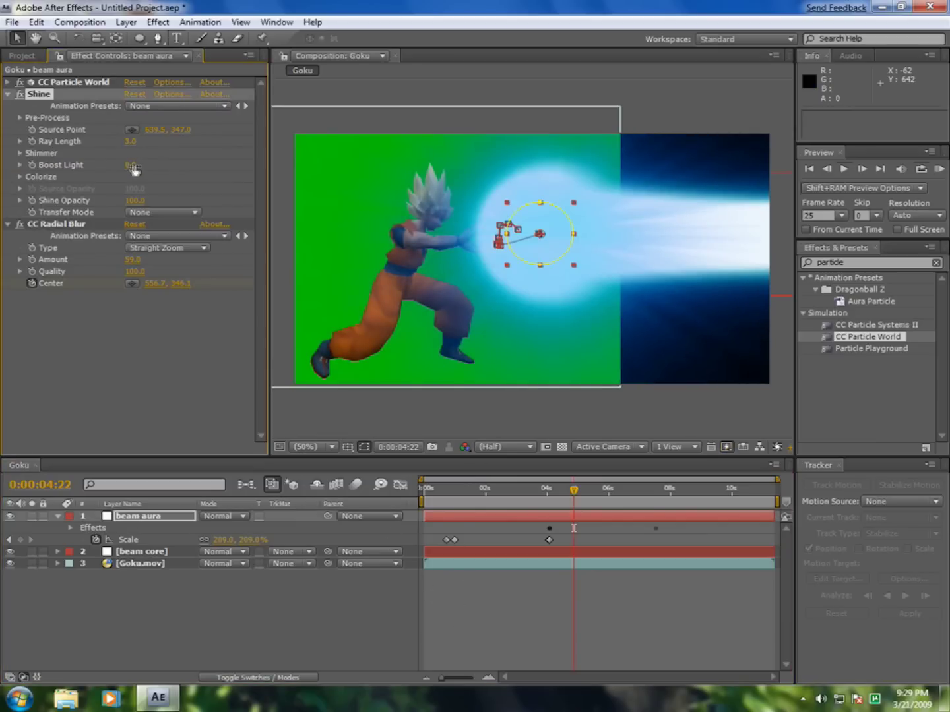
drag(132, 169, 155, 163)
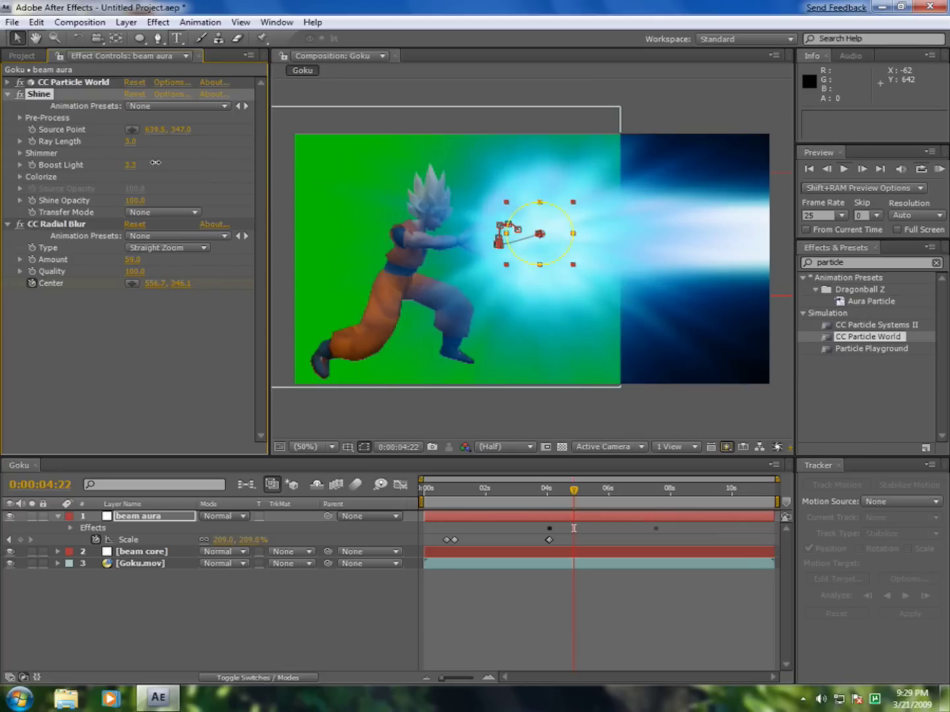
click(131, 167)
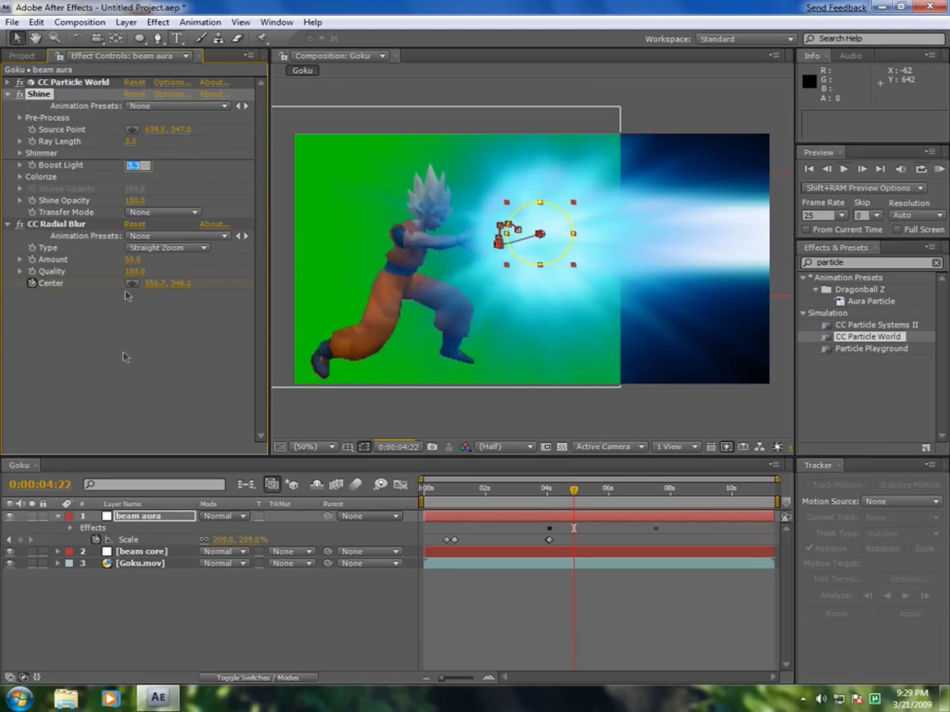
text(4)
click(129, 382)
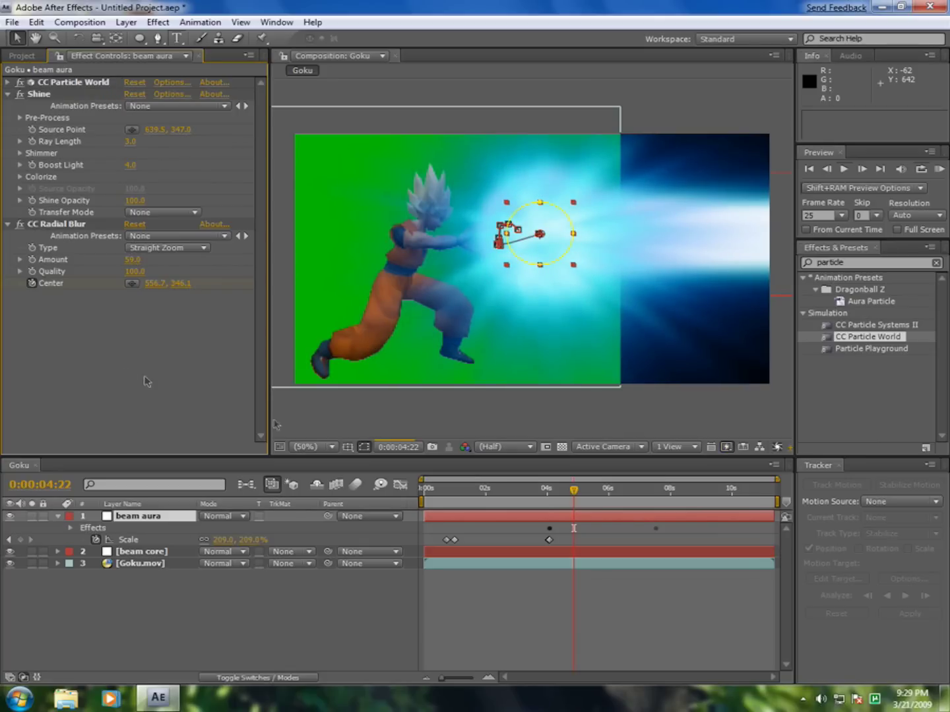
Step: Check the beam at 5:07 and lower Boost Light to 3.0
click(528, 621)
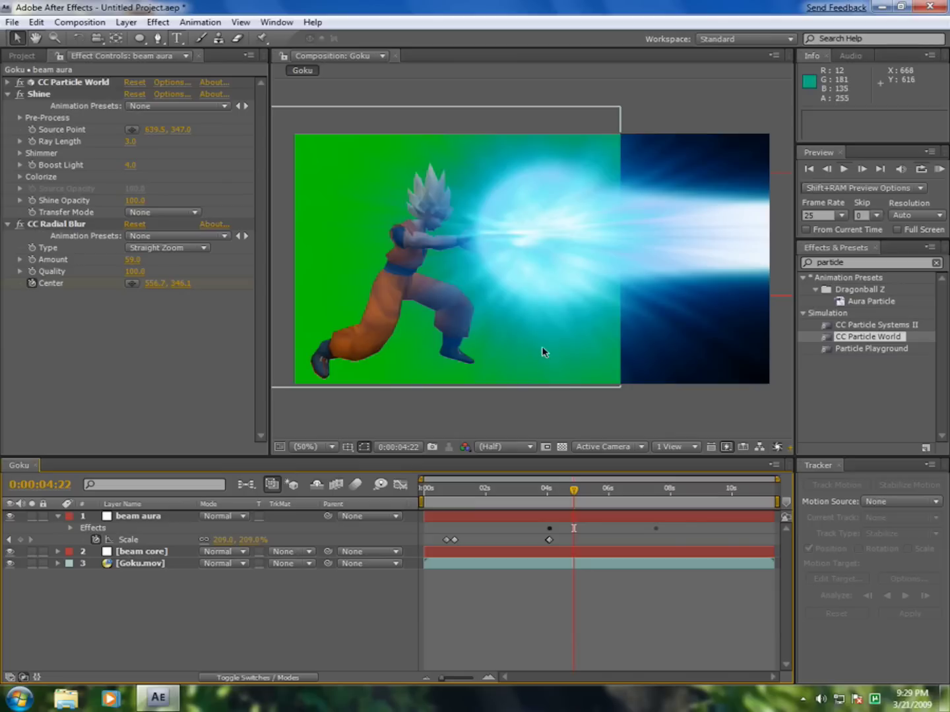
key(Page_Down)
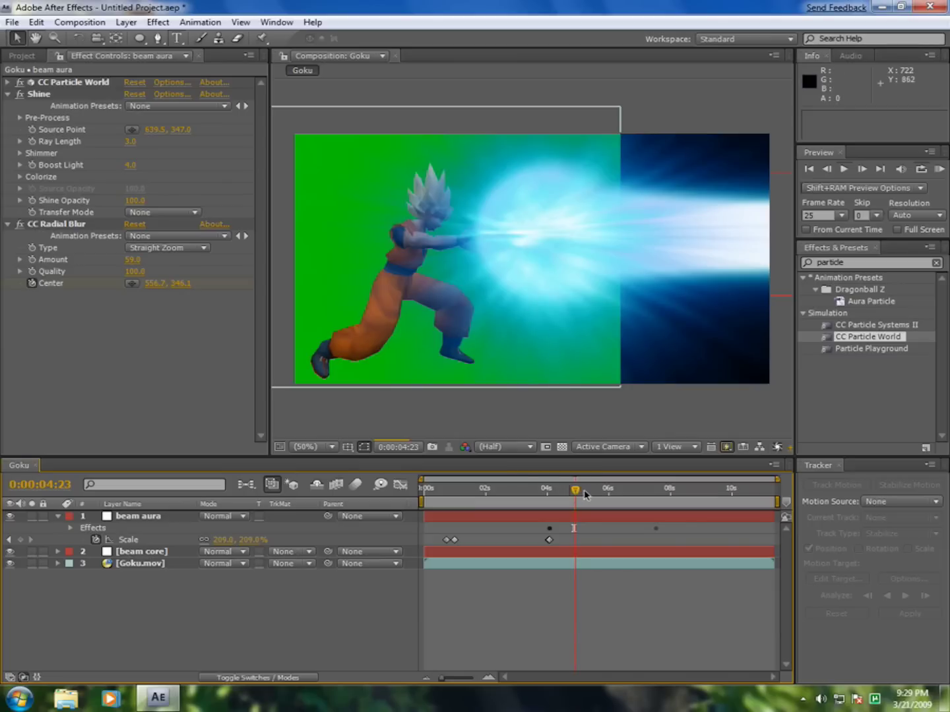
drag(585, 496, 589, 495)
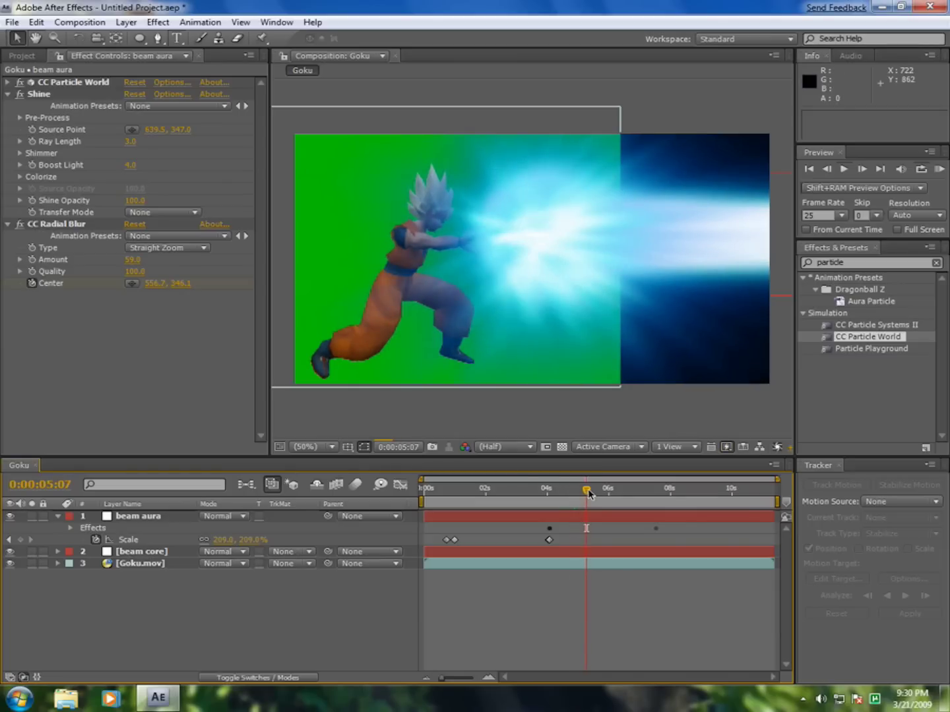
click(132, 164)
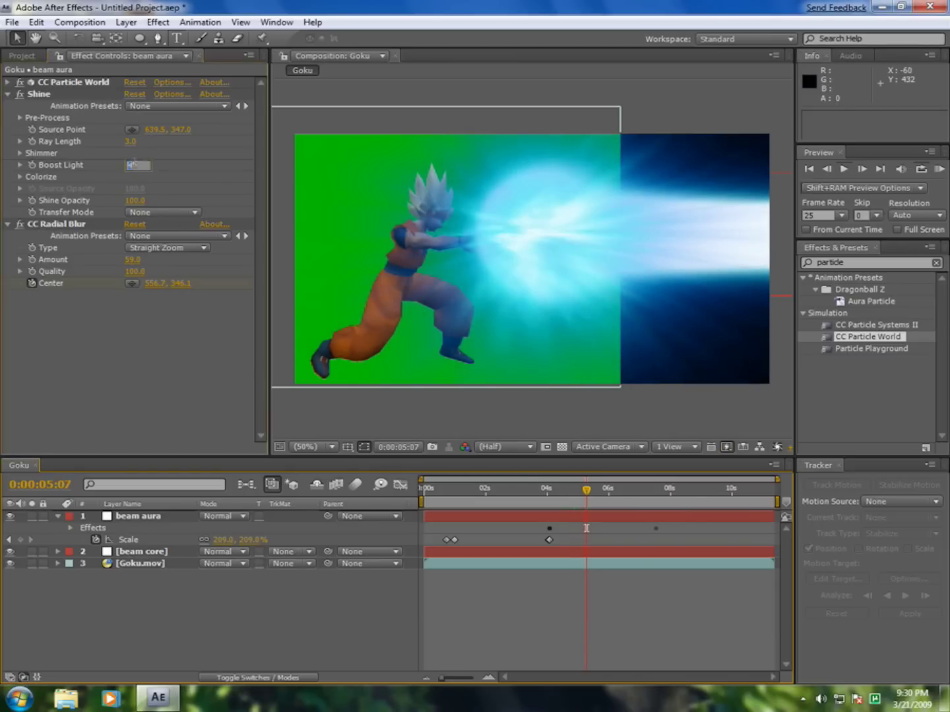
text(3)
click(164, 353)
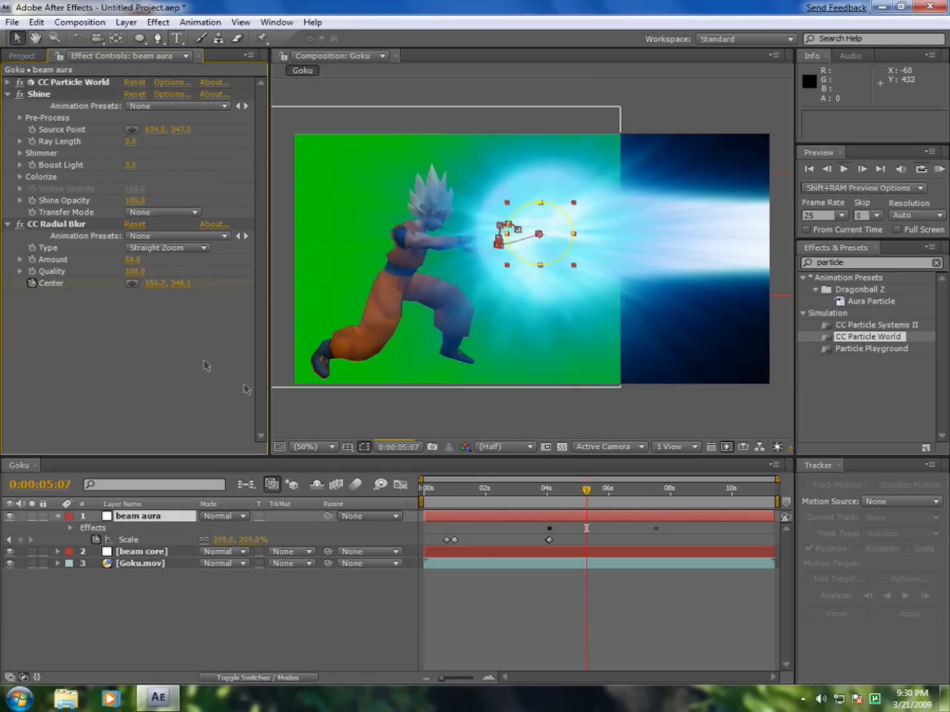
click(516, 631)
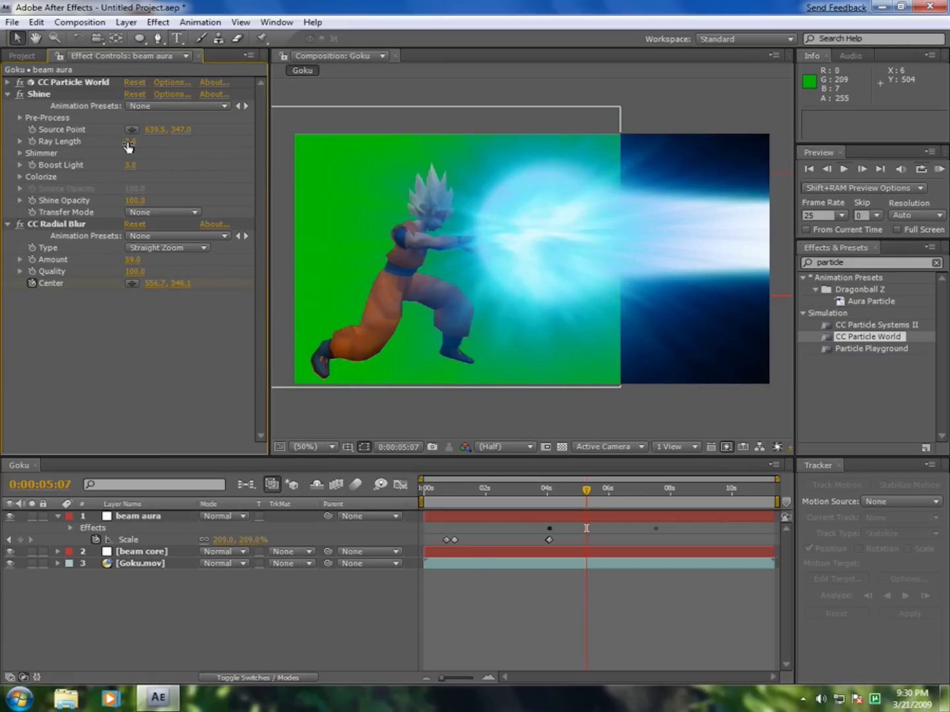
Step: Shorten Shine's Ray Length to 1.0 and preview the rays
drag(129, 146, 90, 154)
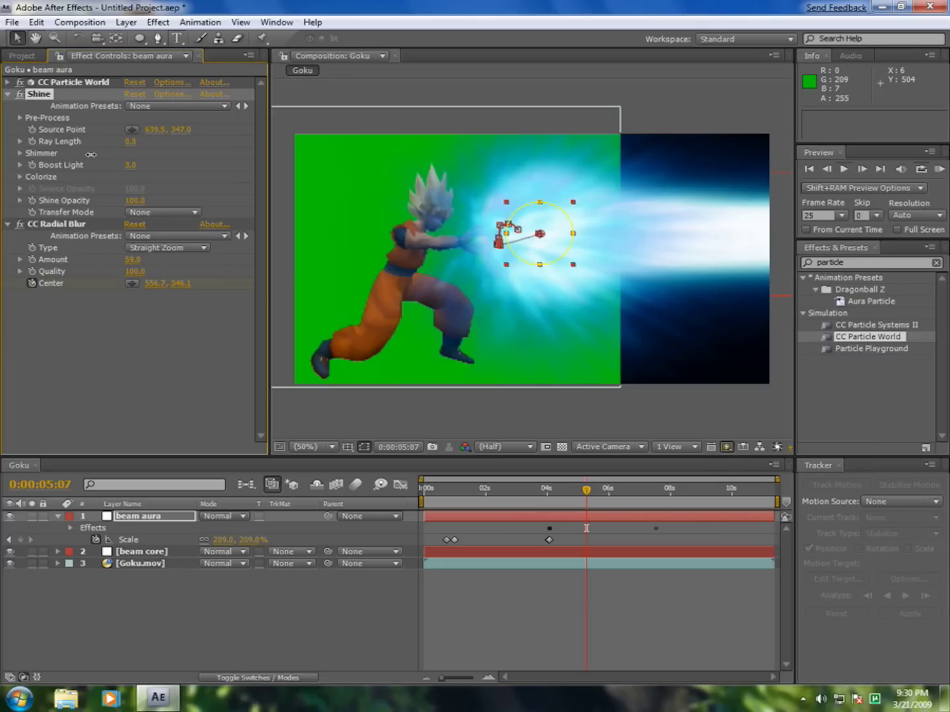
click(131, 141)
text(1)
click(112, 342)
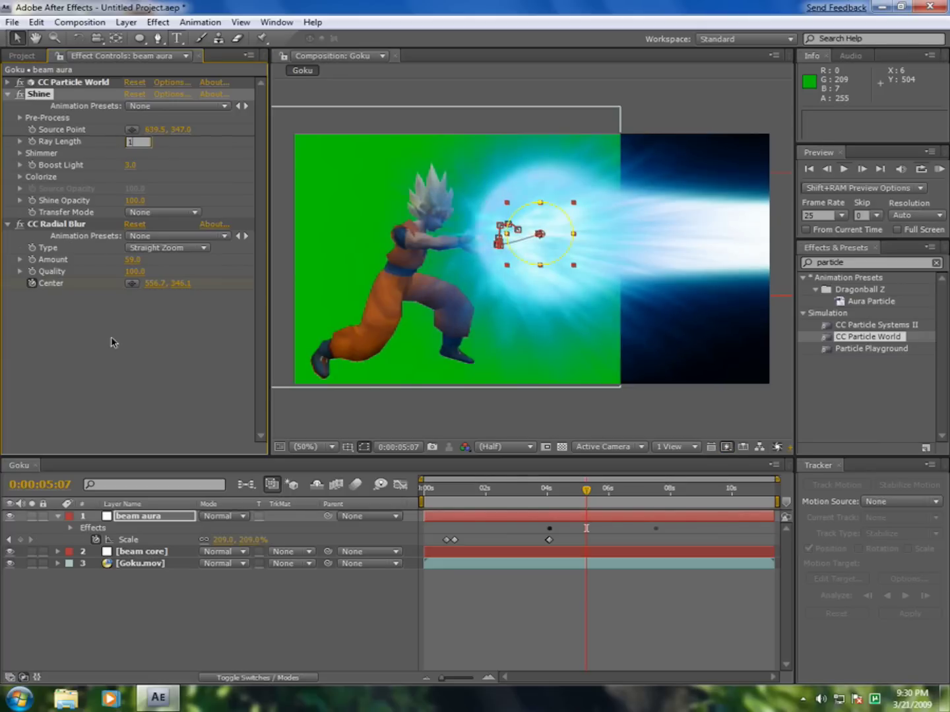
click(493, 585)
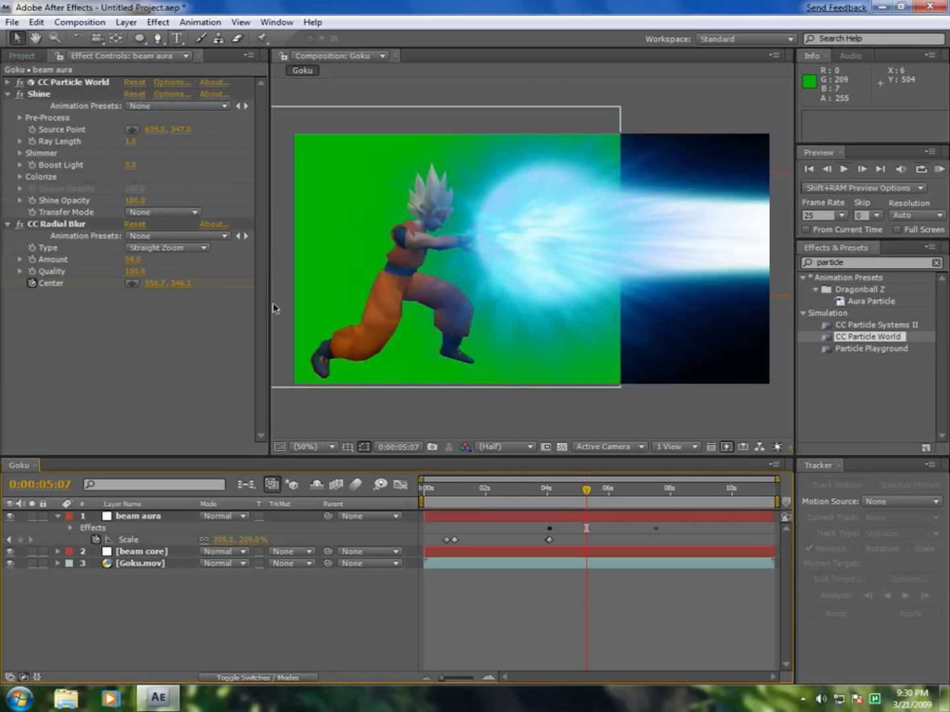
Step: Collapse Shine and move beam core above beam aura in the layer stack
click(8, 95)
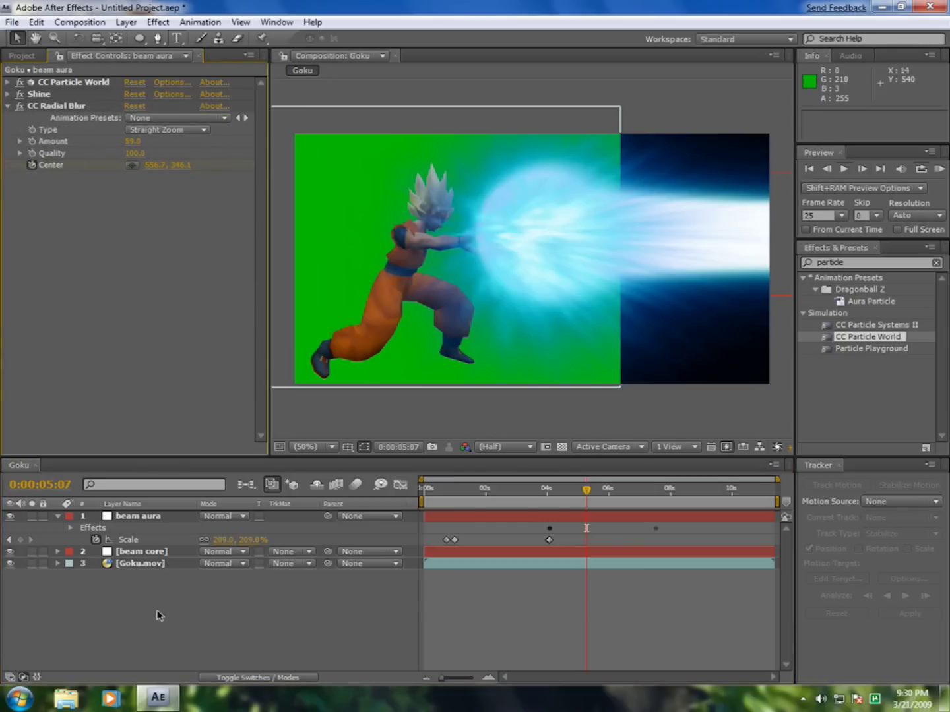
click(59, 519)
drag(153, 532, 158, 514)
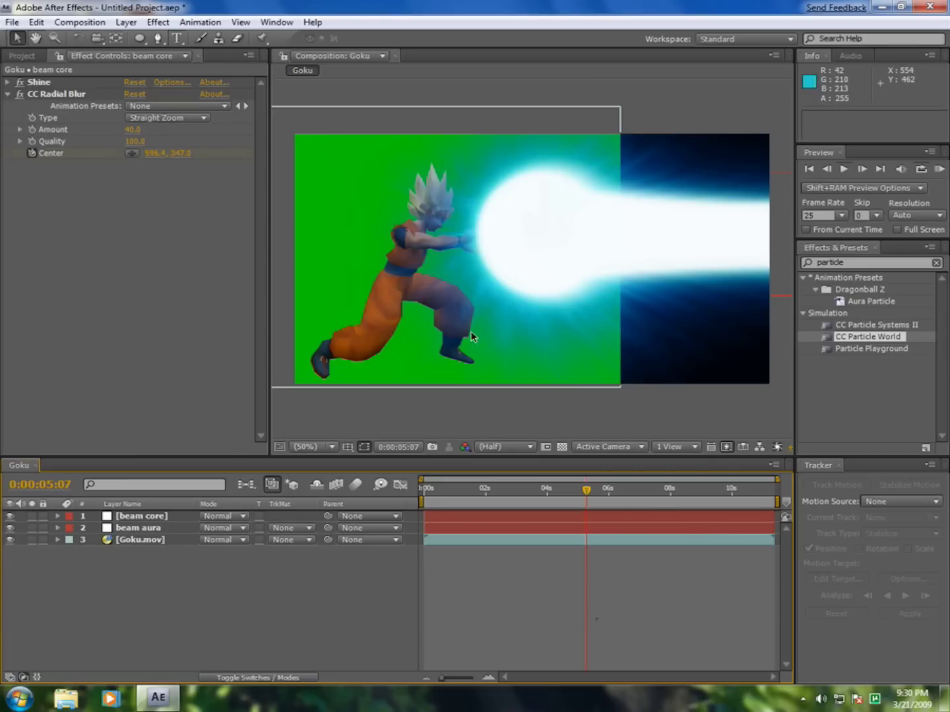
Step: Raise the beam aura's CC Radial Blur Amount to 84 and collapse the effect
click(142, 527)
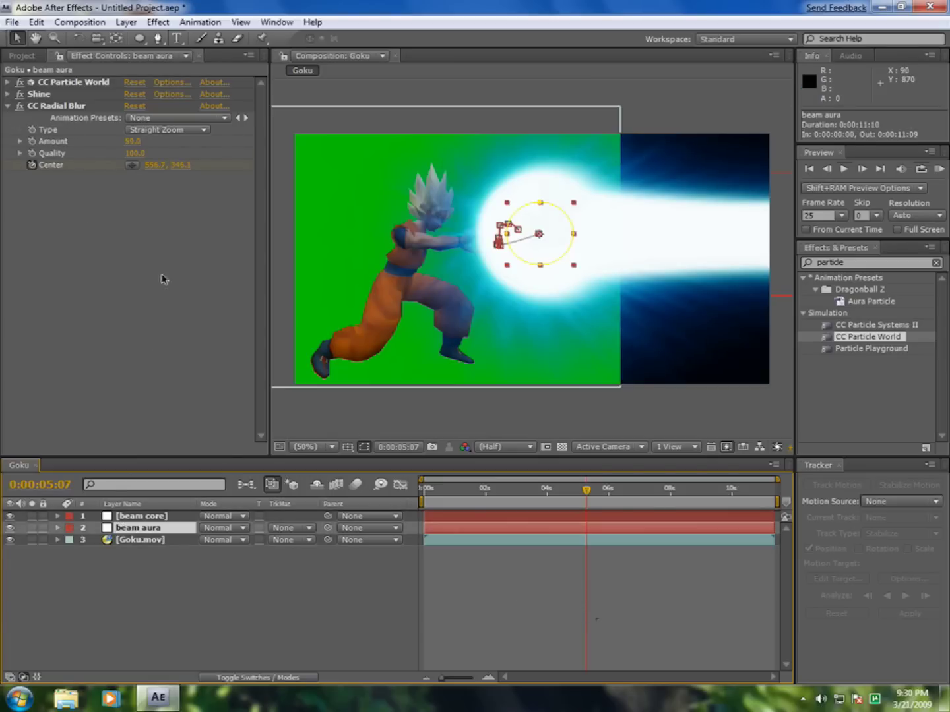
mouse_move(141, 141)
mouse_down()
mouse_move(191, 141)
mouse_move(157, 143)
mouse_up()
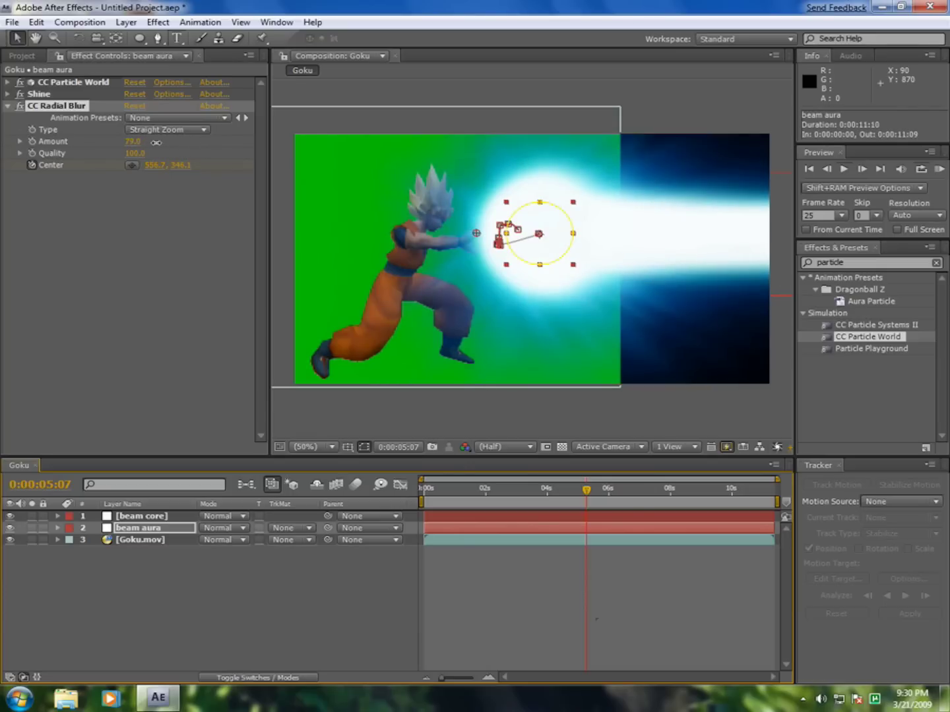
click(184, 301)
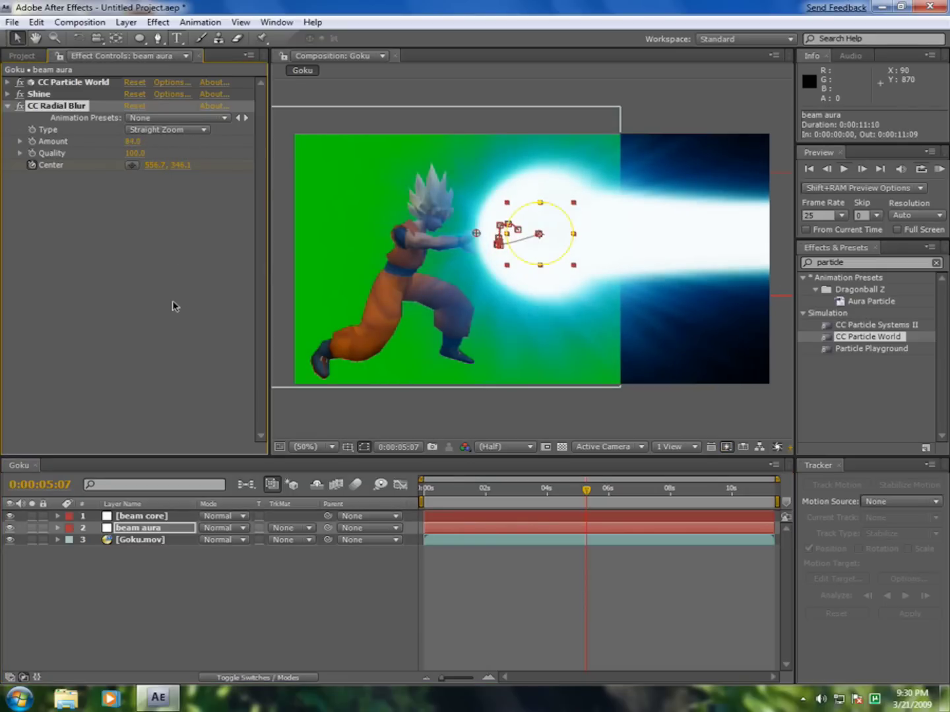
click(9, 107)
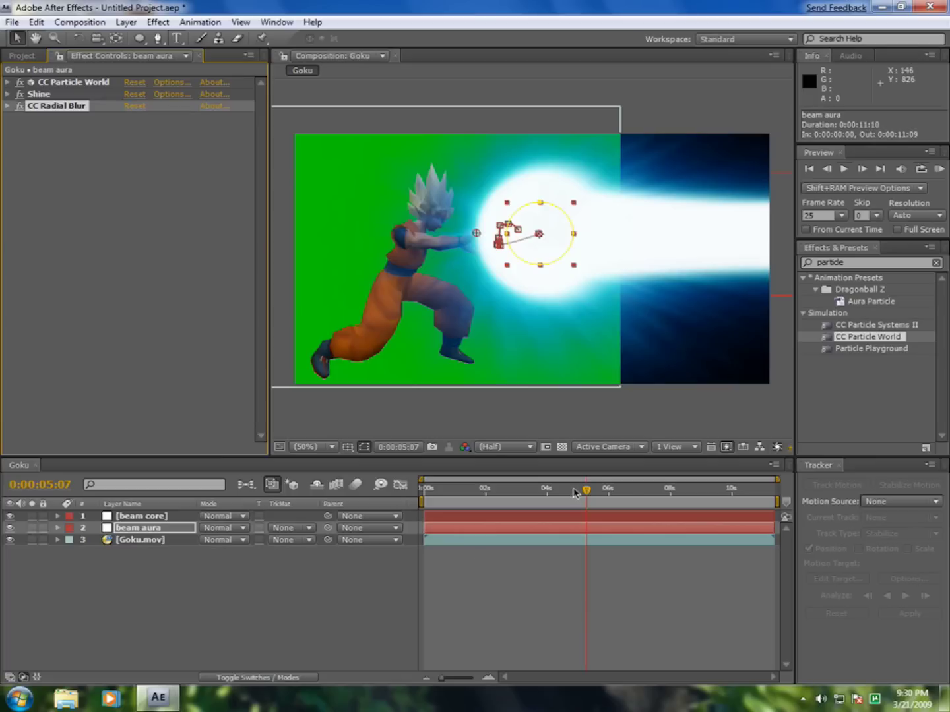
Step: Review the glowing burst at an earlier frame and select the CC Radial Blur effect
key(Page_Up)
drag(585, 496, 522, 491)
click(496, 577)
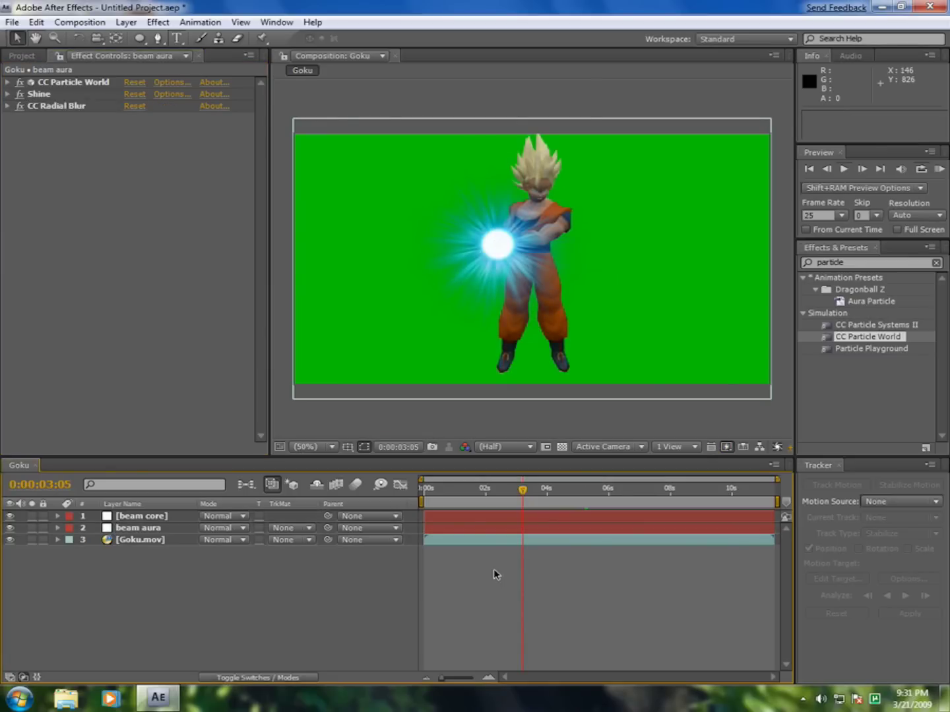
click(64, 108)
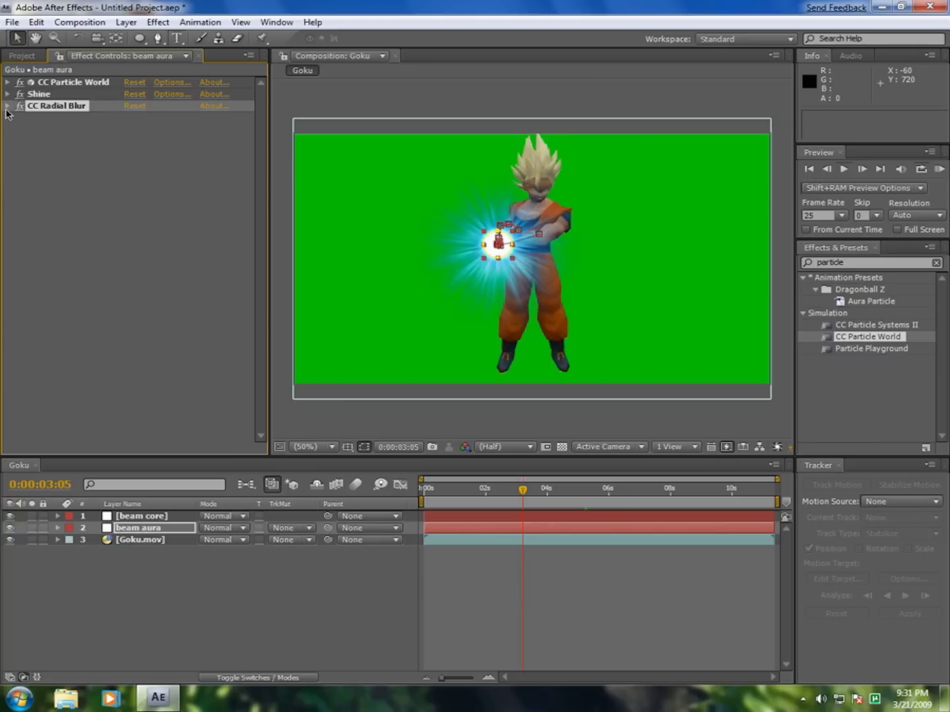
Step: Duplicate CC Radial Blur and switch CC Radial Blur 2's type to Scratch
key(ctrl+d)
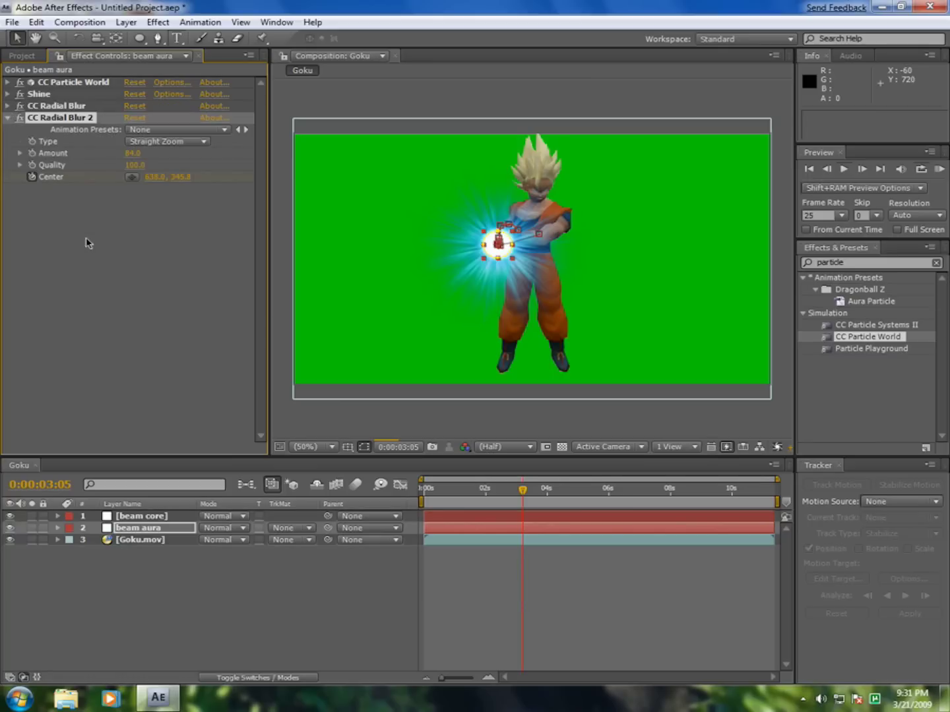
click(99, 195)
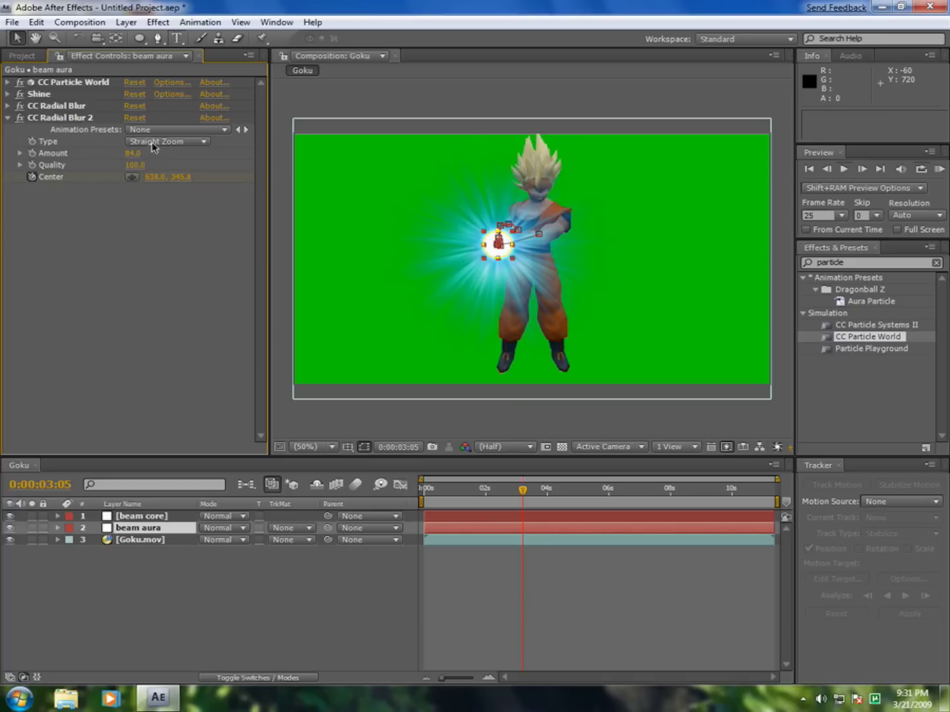
click(152, 146)
click(157, 211)
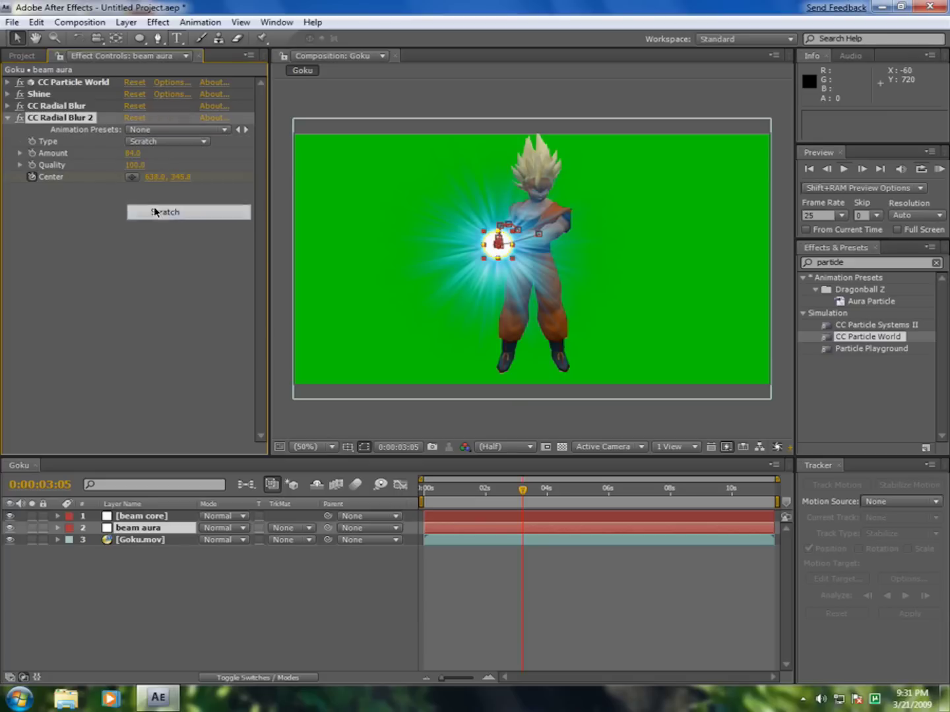
Step: Set CC Radial Blur 2's Amount to 10 and scrub forward to preview
click(133, 156)
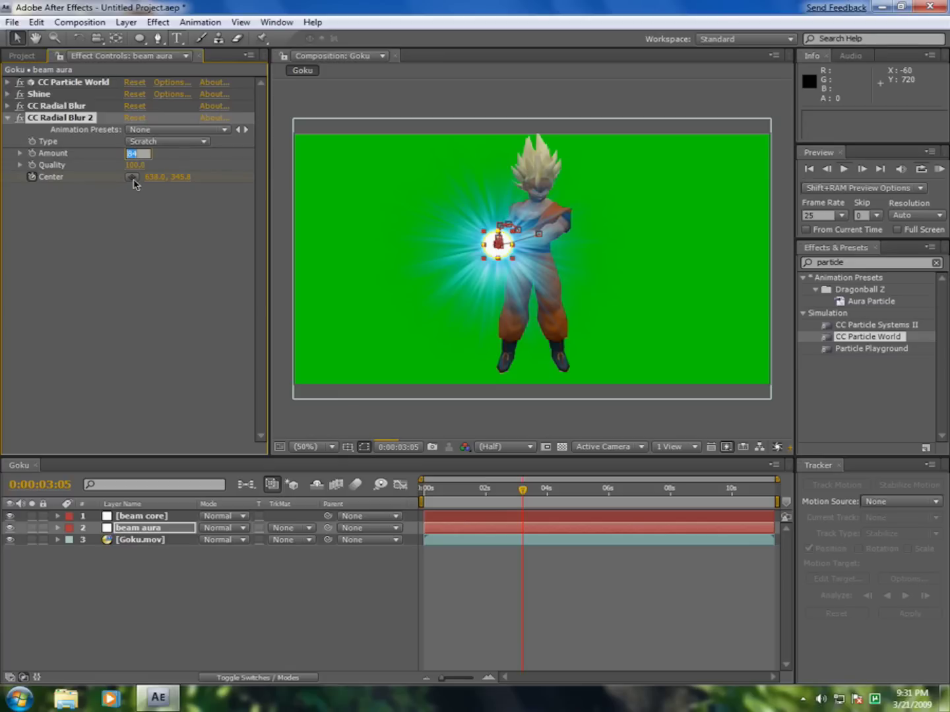
text(10)
right_click(133, 263)
click(460, 615)
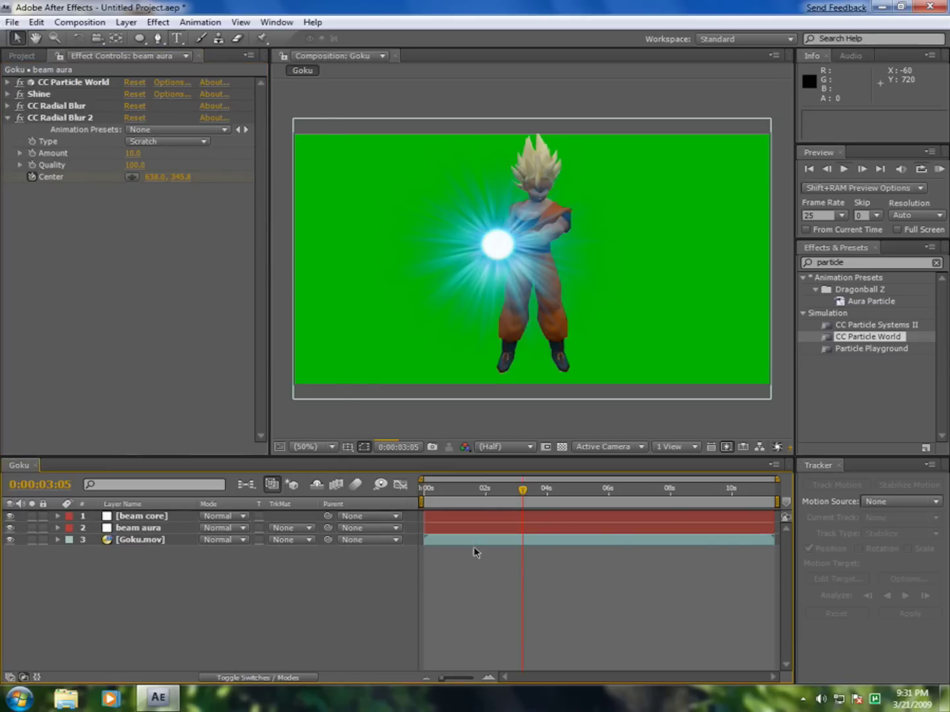
drag(523, 489, 608, 495)
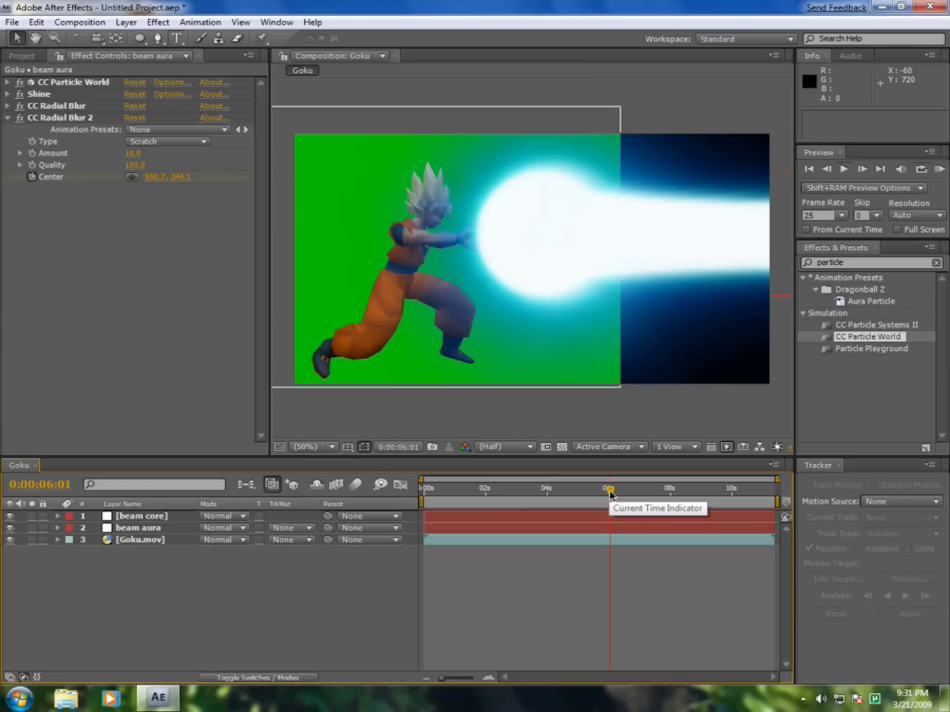
Step: Reveal beam aura > Effects > CC Radial Blur 2 in the timeline and return to 4:01
drag(608, 494, 598, 496)
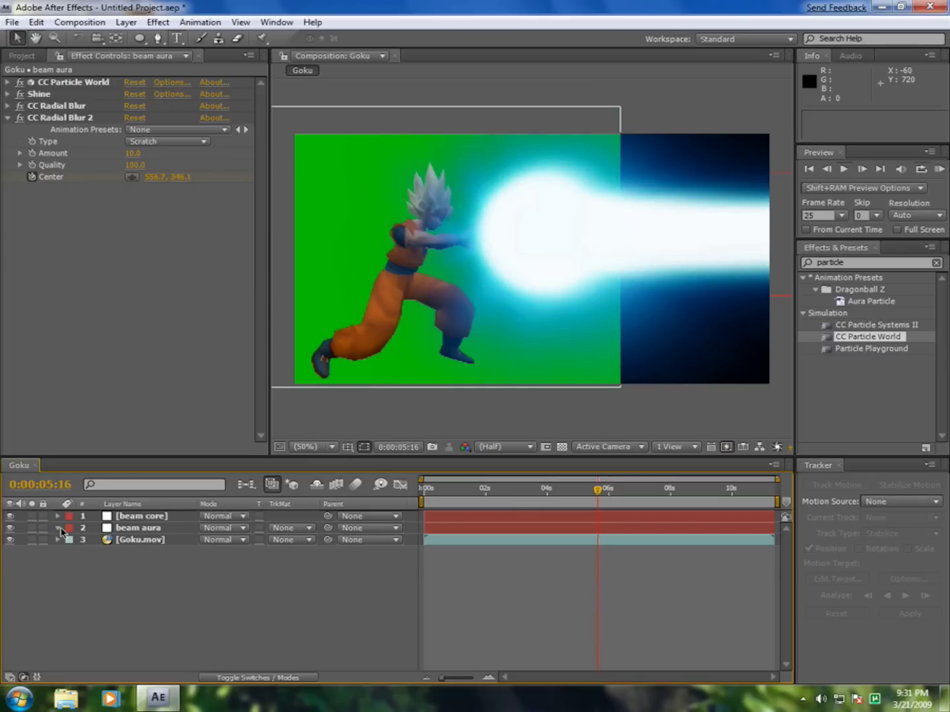
click(57, 527)
click(72, 564)
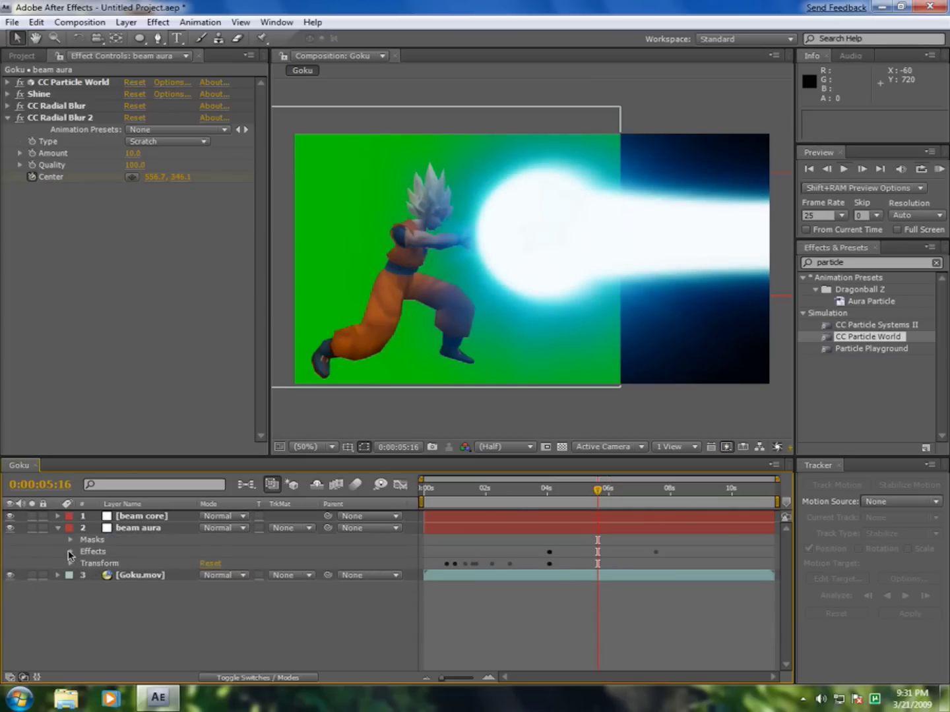
click(71, 551)
click(82, 599)
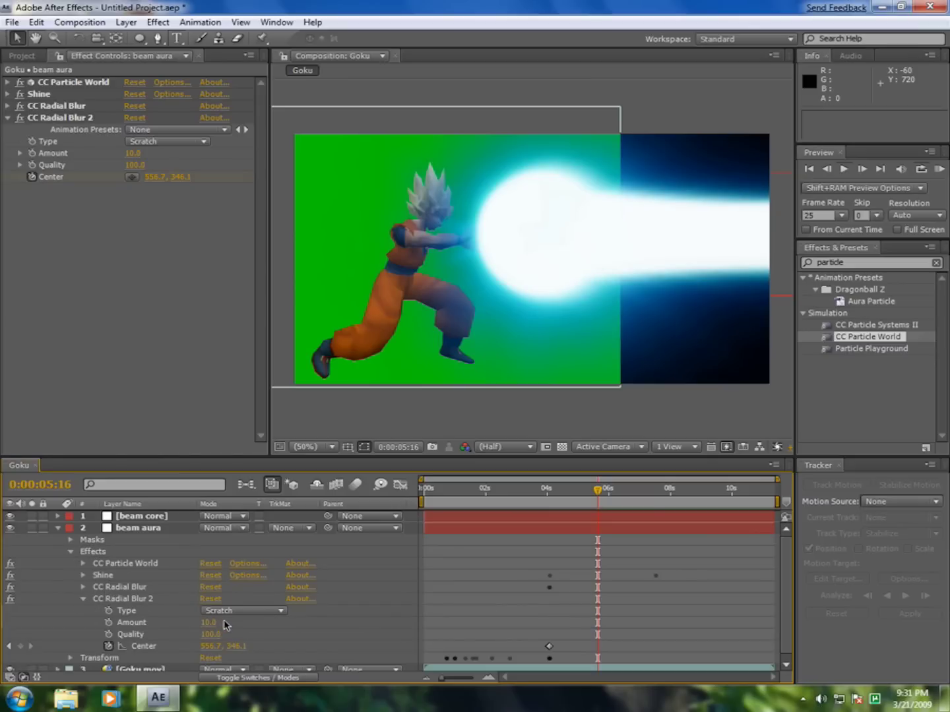
click(82, 600)
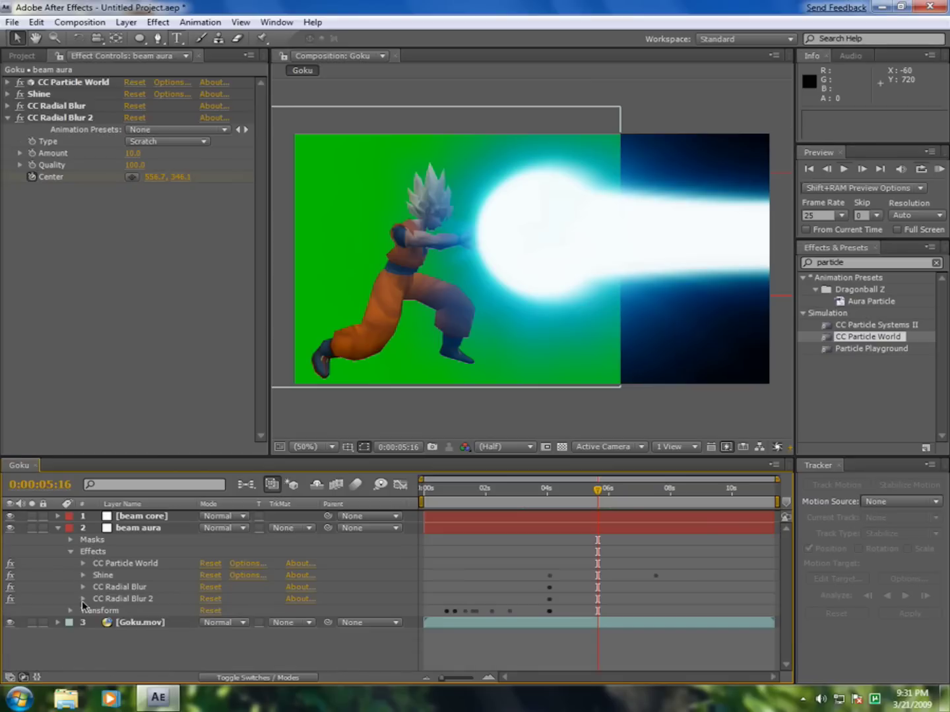
click(83, 599)
click(83, 598)
click(82, 600)
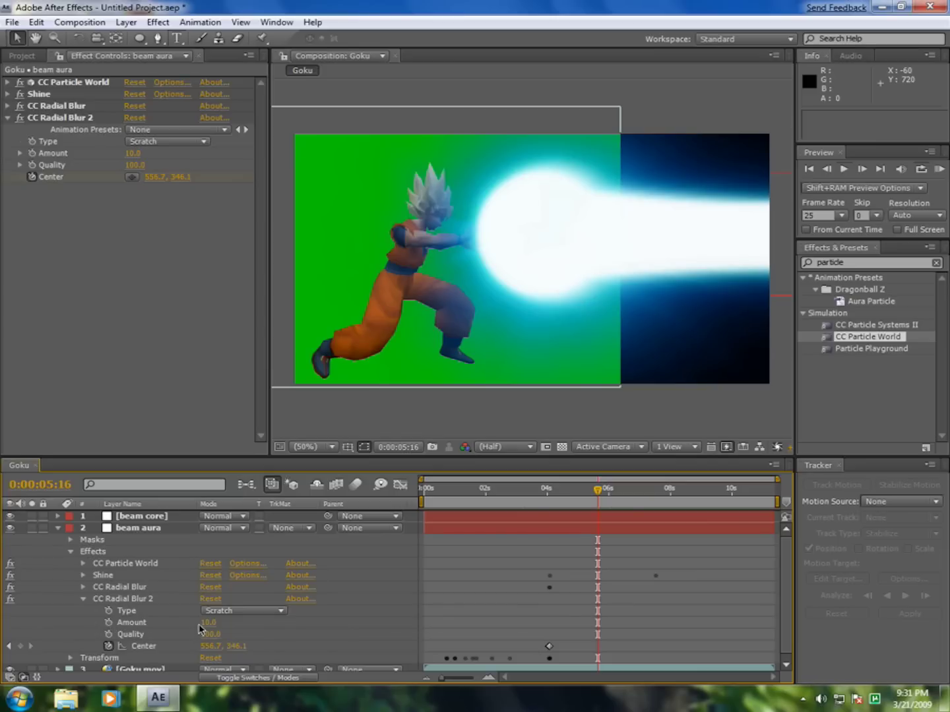
drag(601, 491, 550, 496)
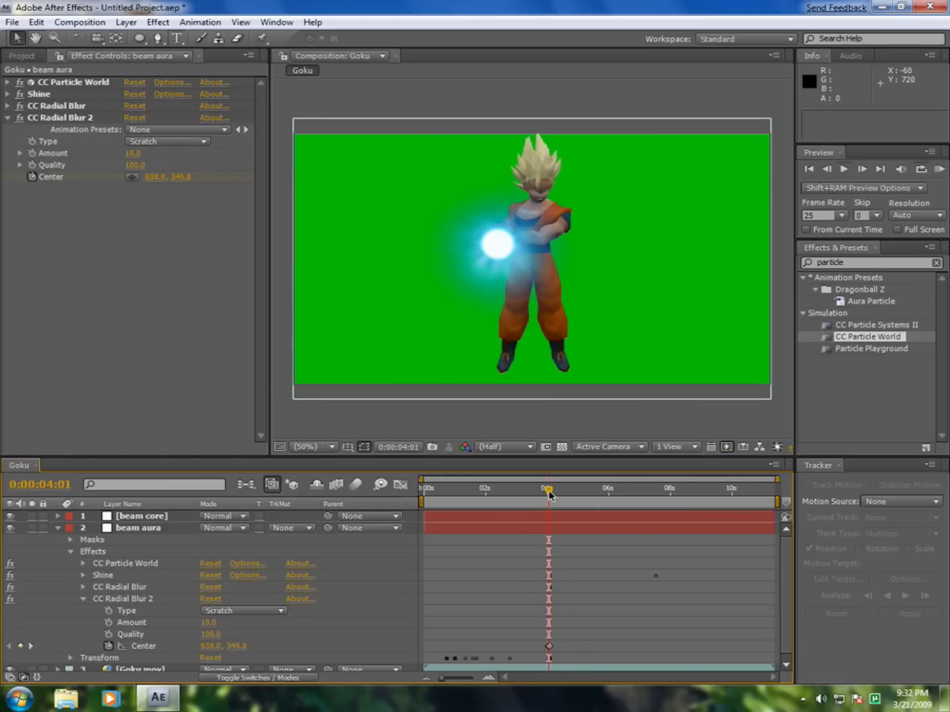
Step: Keyframe CC Radial Blur 2's Amount at 10 on 4:01 and 0 on 4:02
click(109, 623)
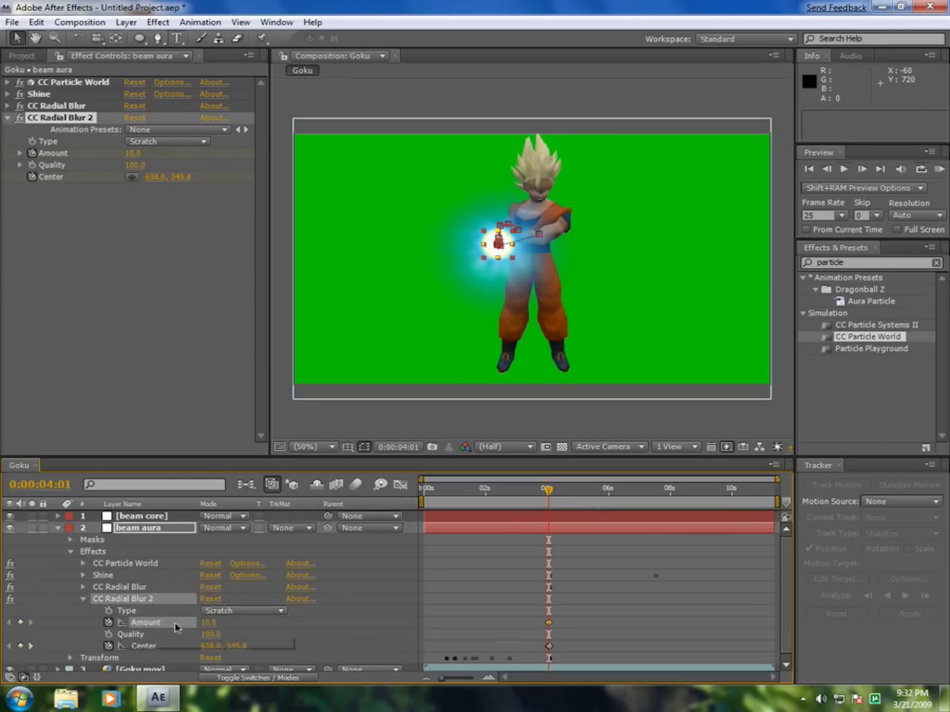
click(384, 631)
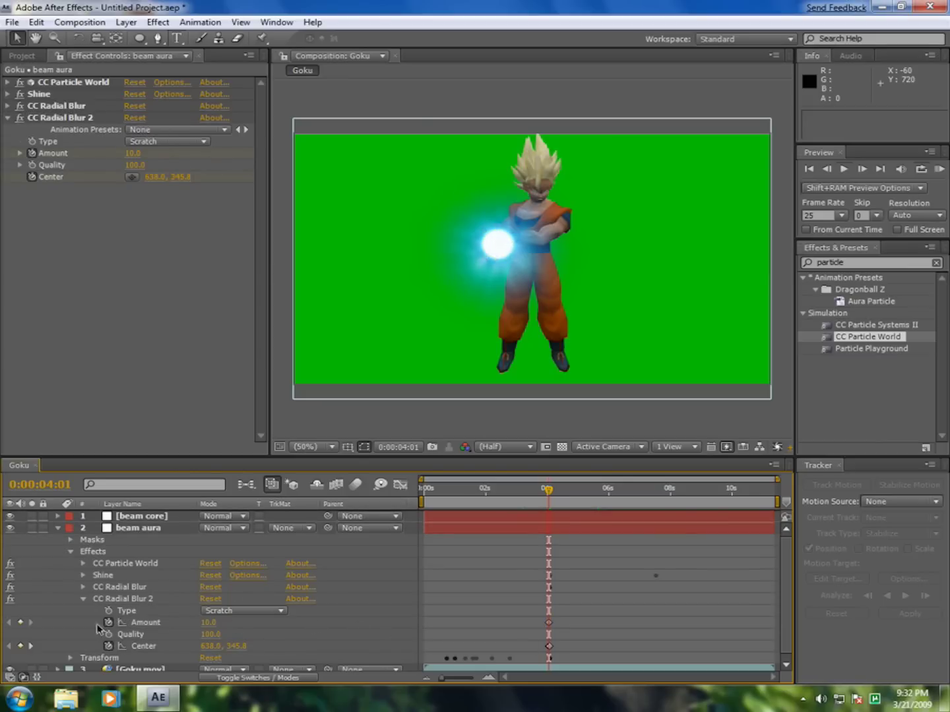
key(Page_Down)
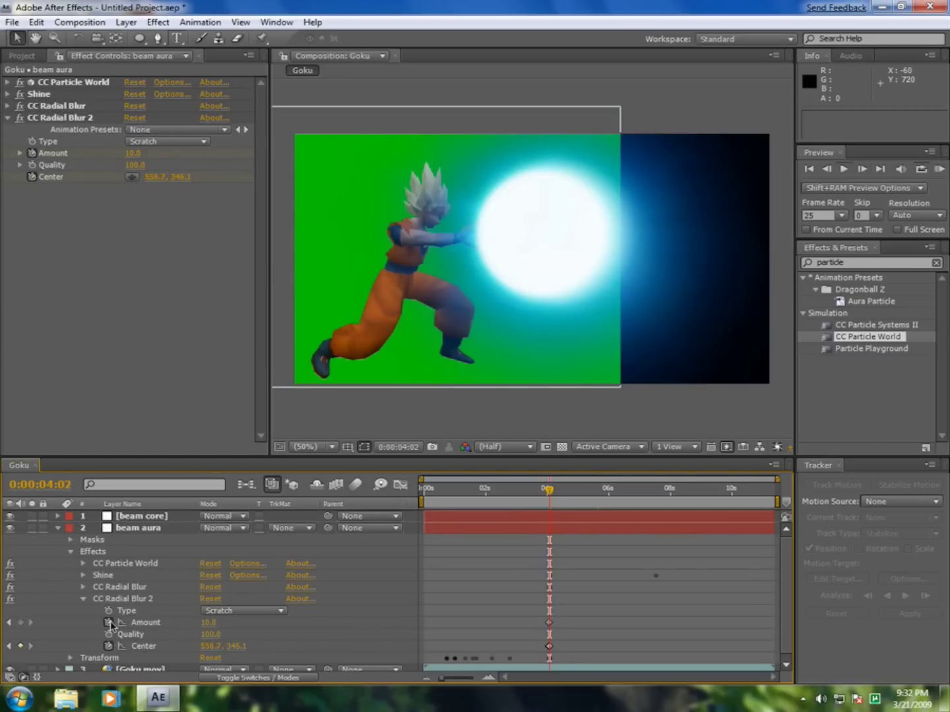
click(208, 622)
text(0)
key(Return)
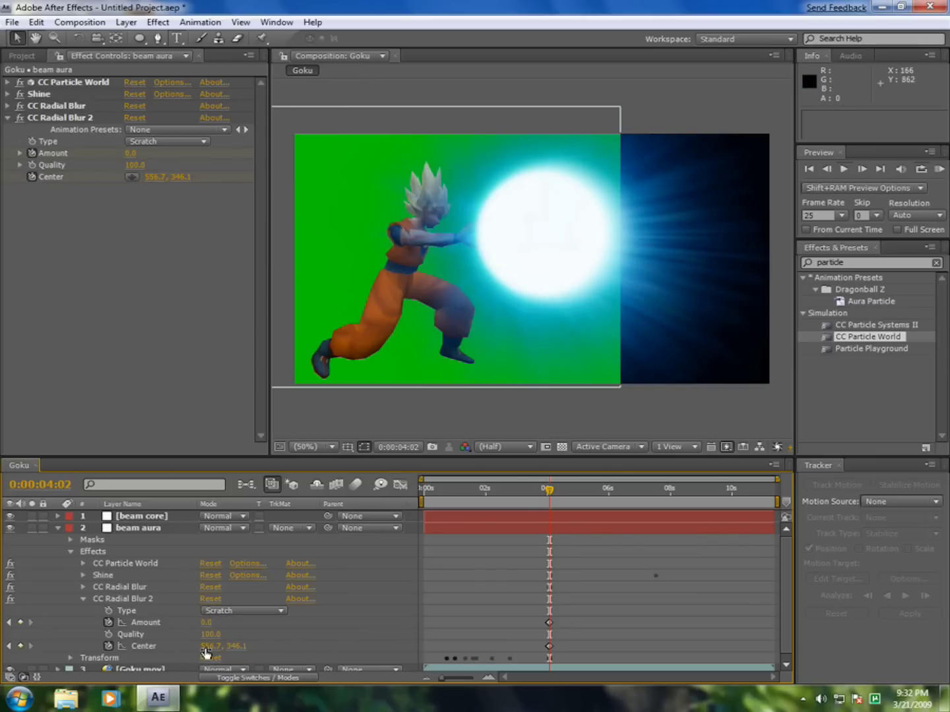
Step: Scrub from 5 seconds past 6 seconds, then from the start, to preview the beam
key(Page_Up)
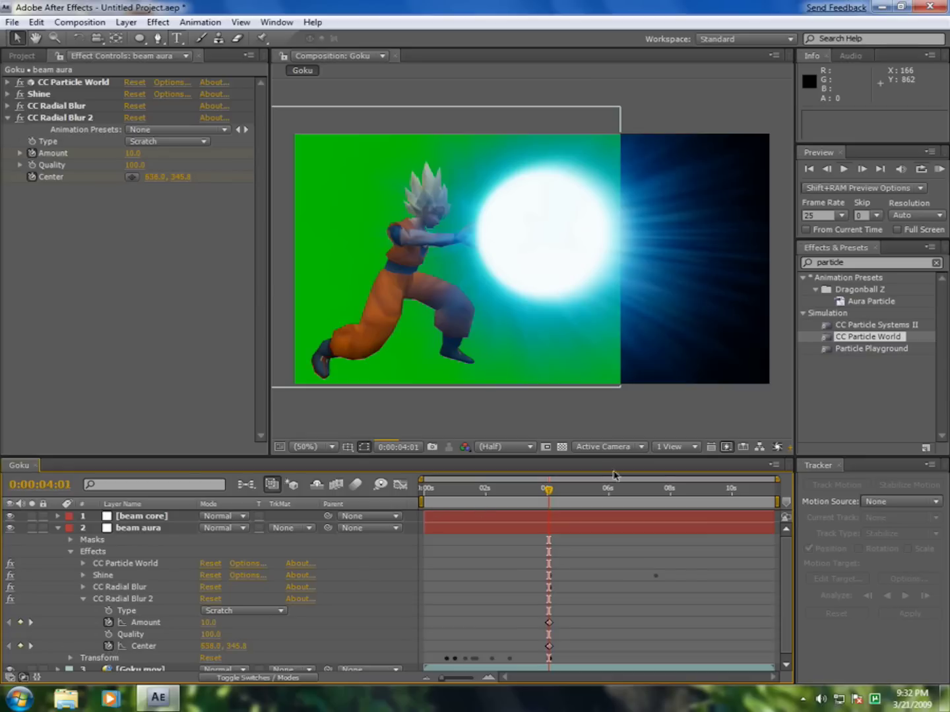
click(579, 490)
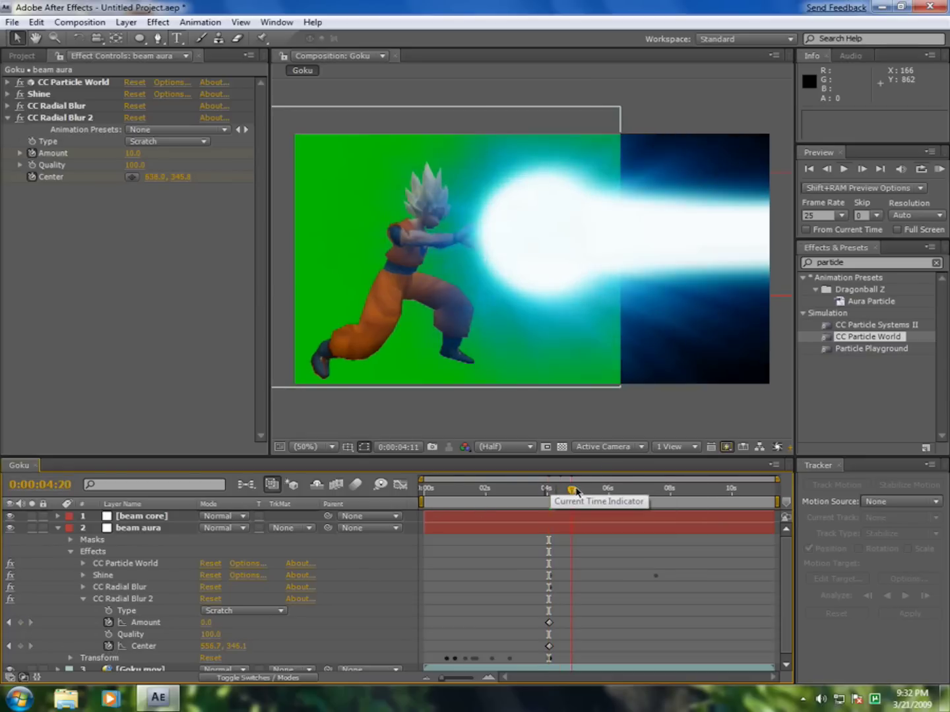
drag(580, 490, 318, 499)
drag(424, 499, 514, 497)
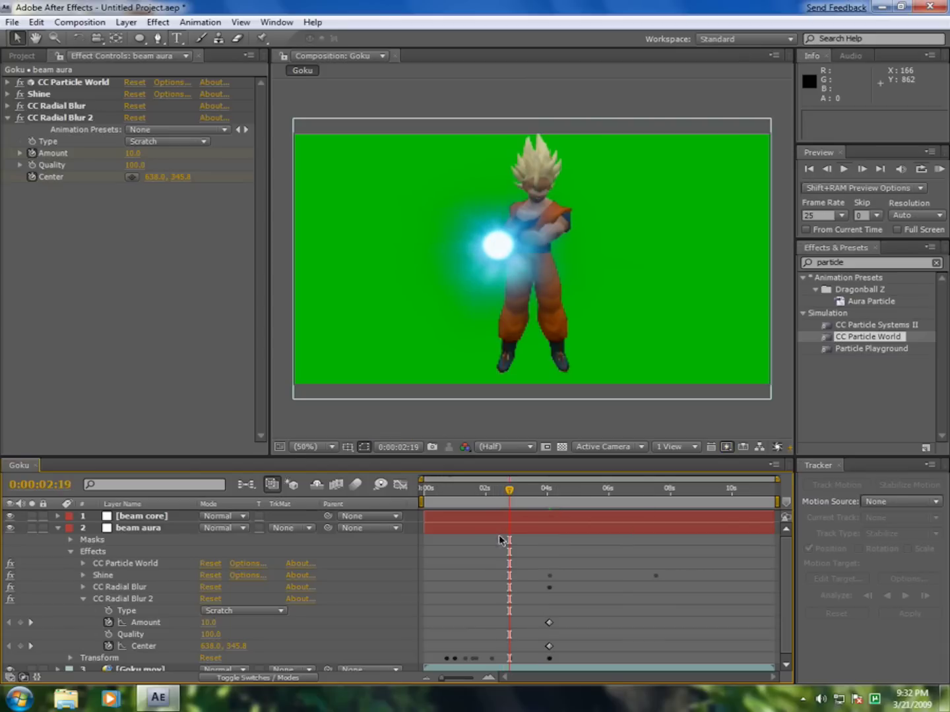
Step: Apply Keylight (1.2) to the Goku.mov footage layer
click(58, 528)
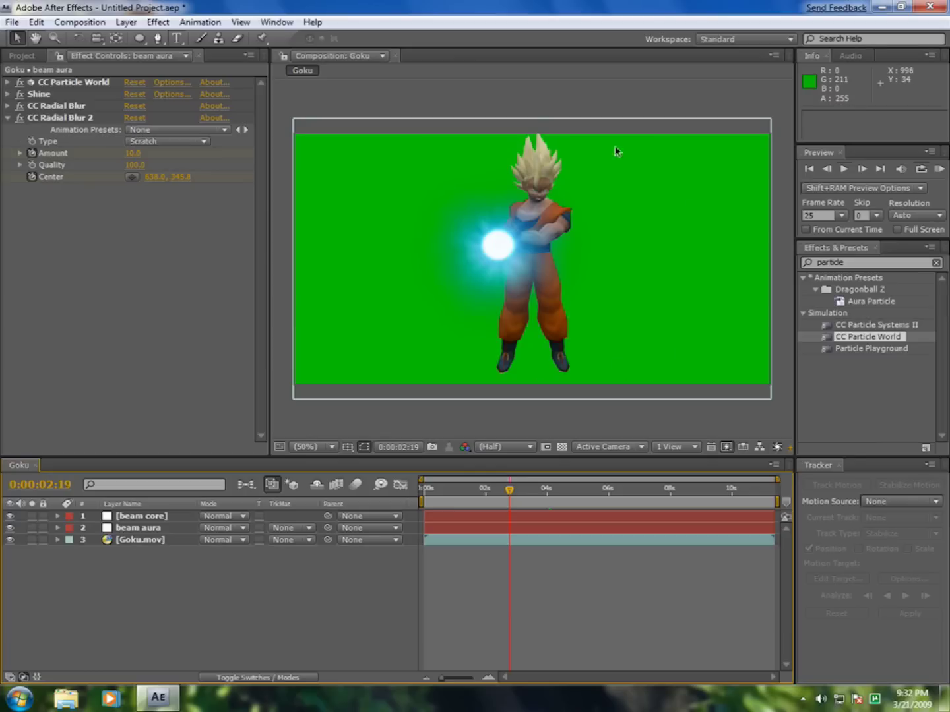
click(137, 542)
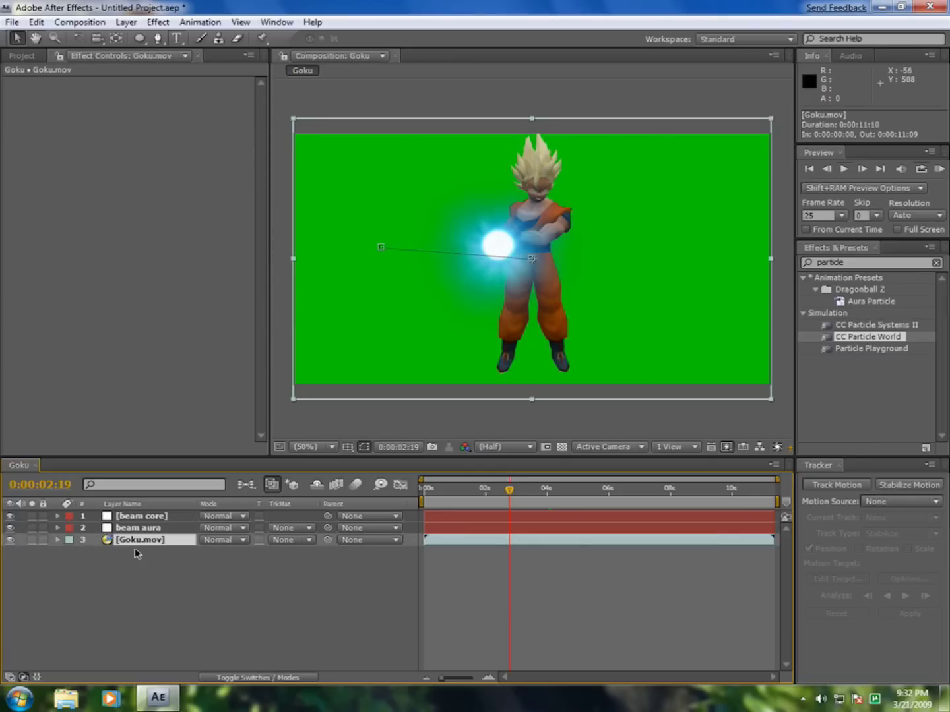
click(151, 24)
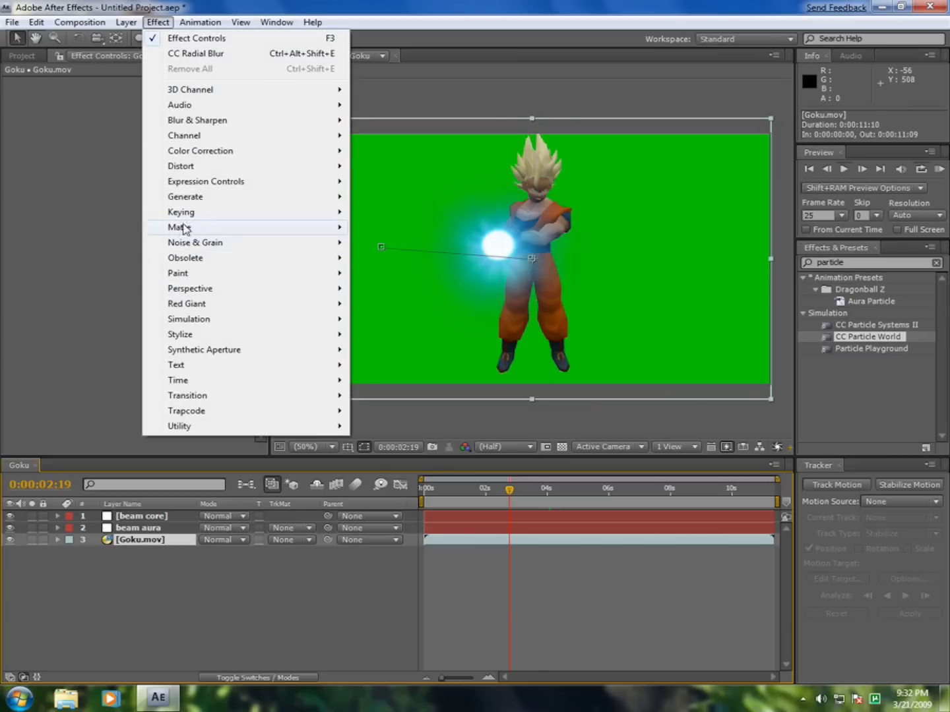
mouse_move(299, 215)
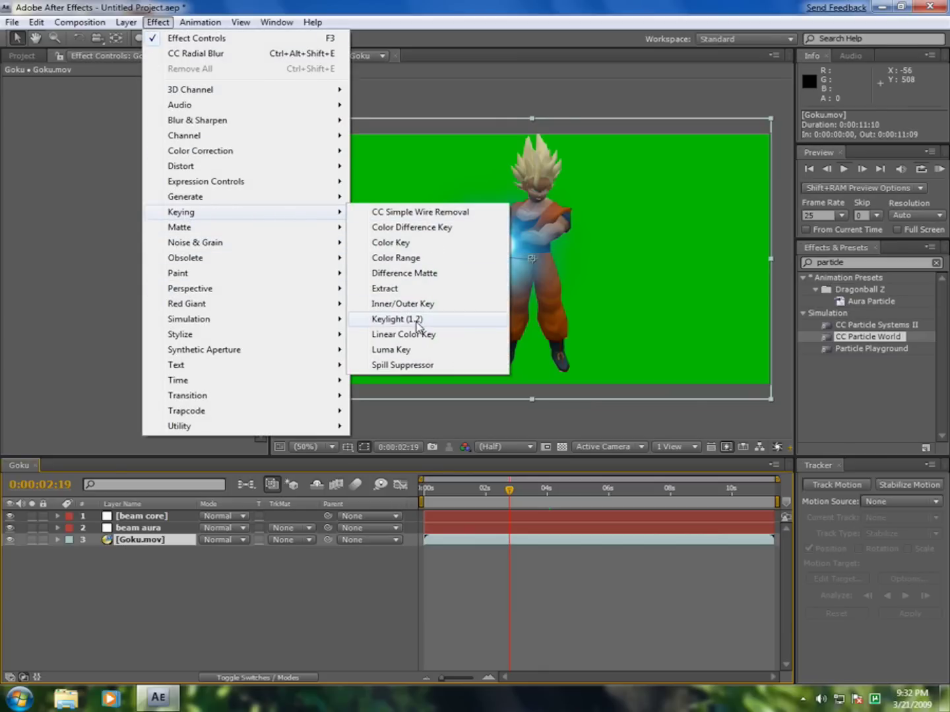
click(396, 319)
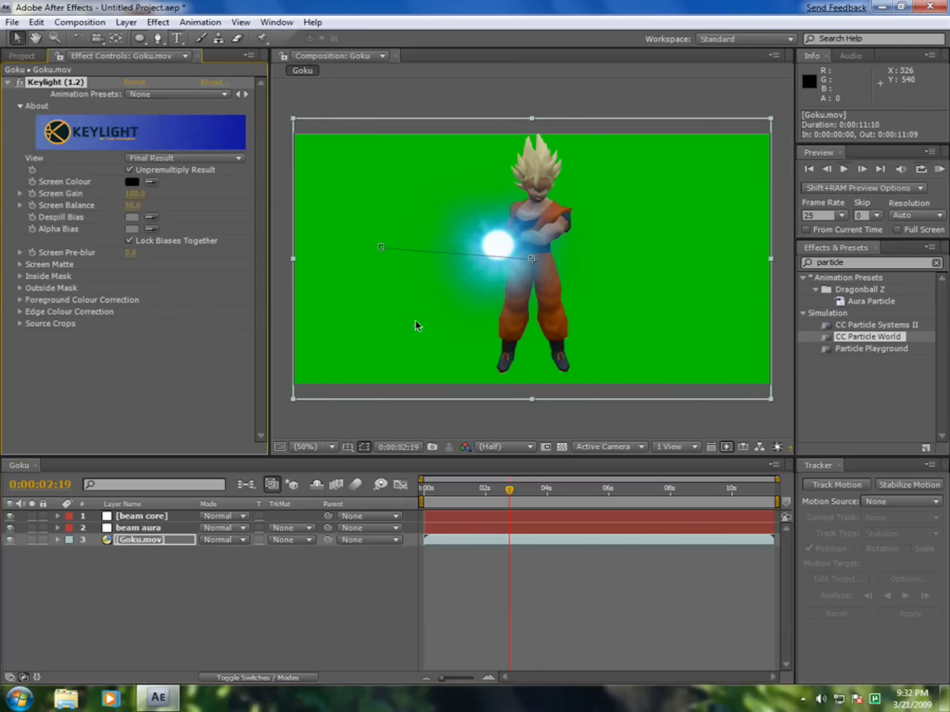
Step: Sample the green background as Screen Colour, set Screen Balance to 0, and expand Screen Matte
click(151, 183)
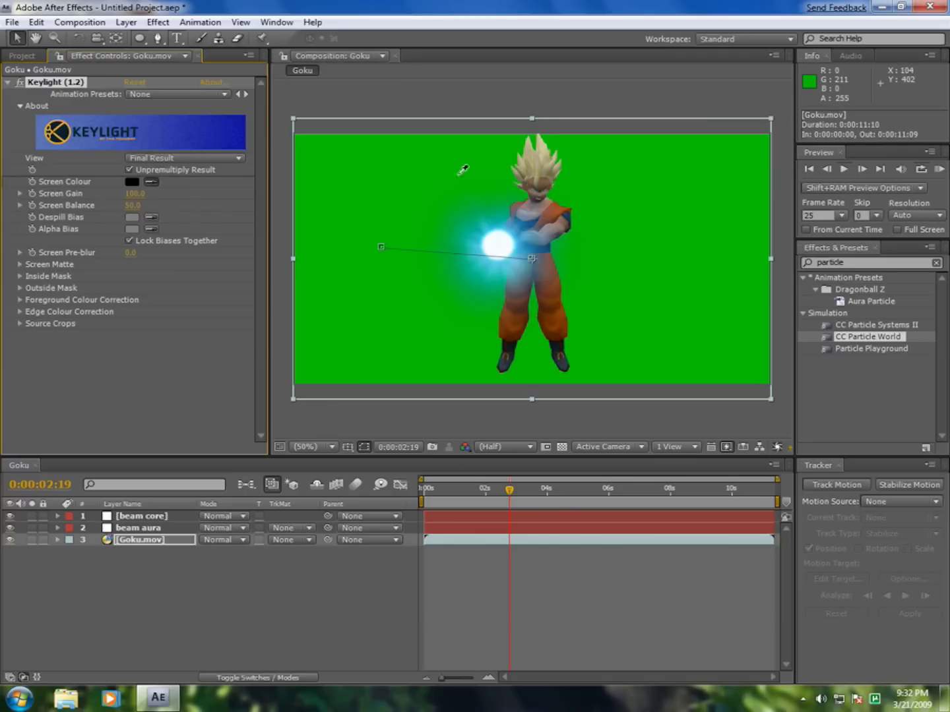
click(390, 191)
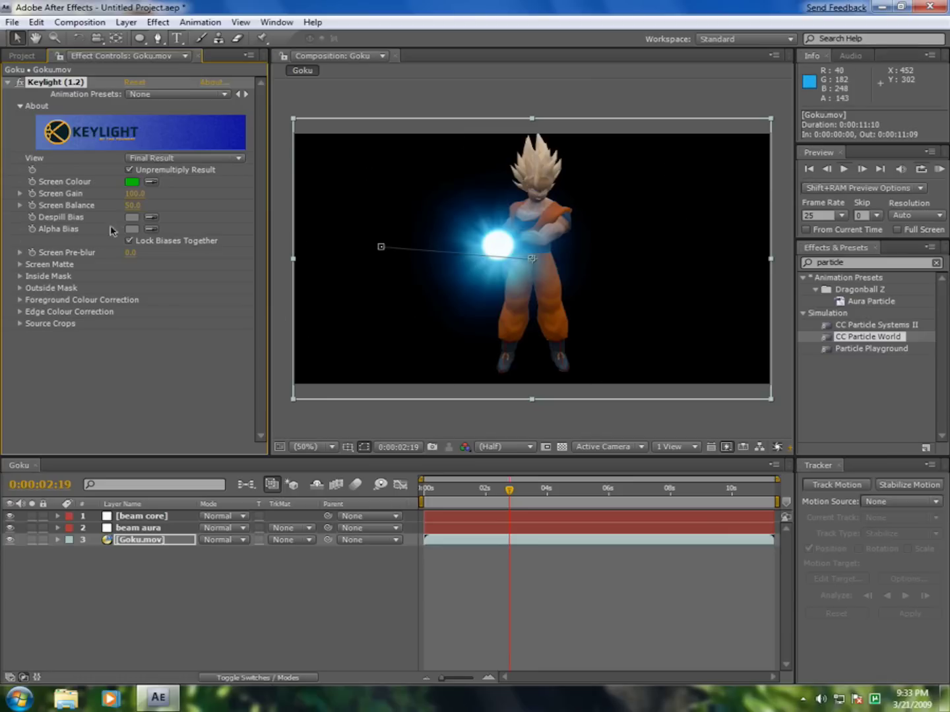
drag(132, 205, 81, 207)
click(18, 278)
click(18, 265)
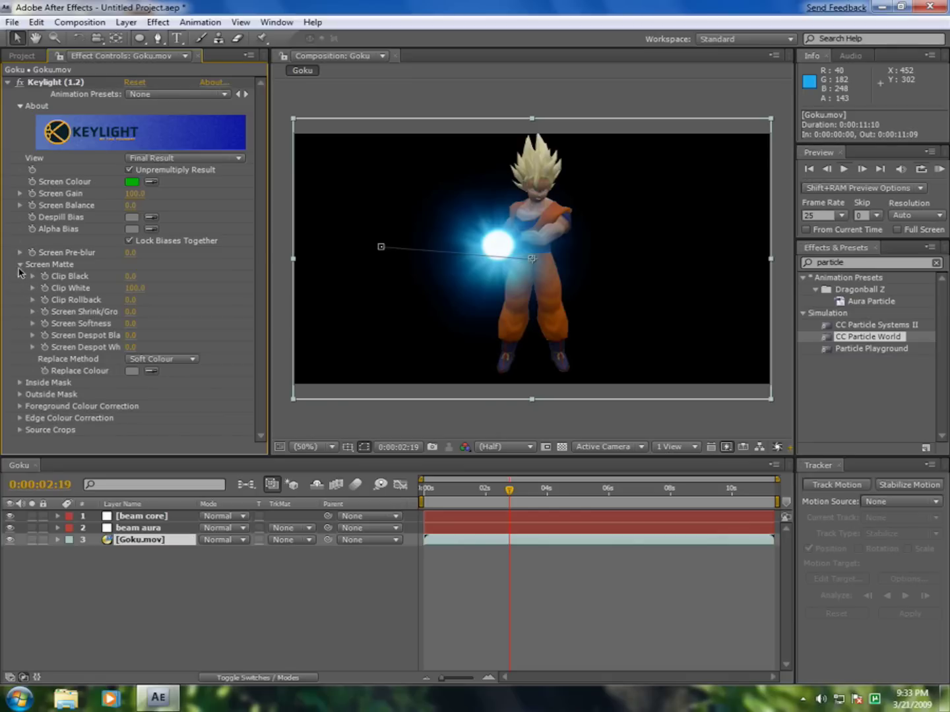
Step: Set Keylight's Replace Method to Hard Colour with yellow-green #D2FF00, then view at 100%
click(140, 358)
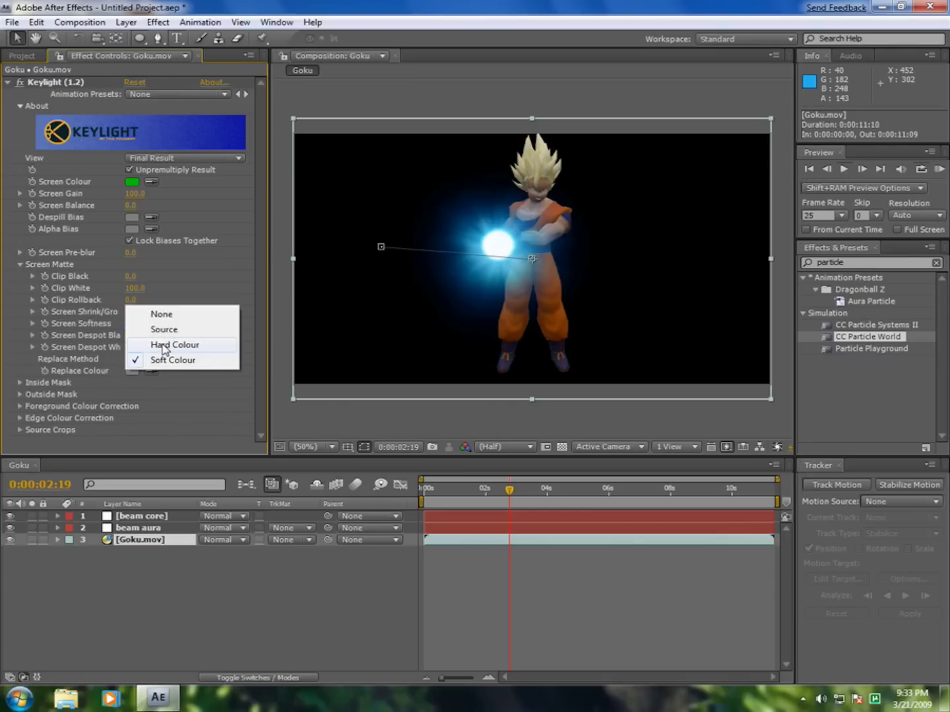
click(163, 347)
click(136, 372)
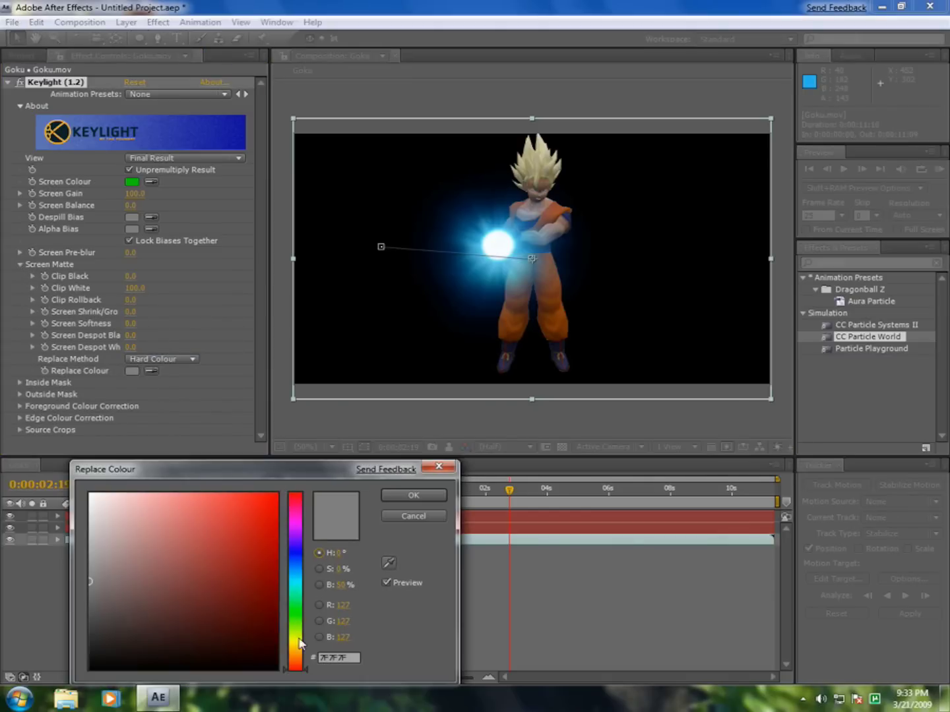
drag(303, 646, 277, 493)
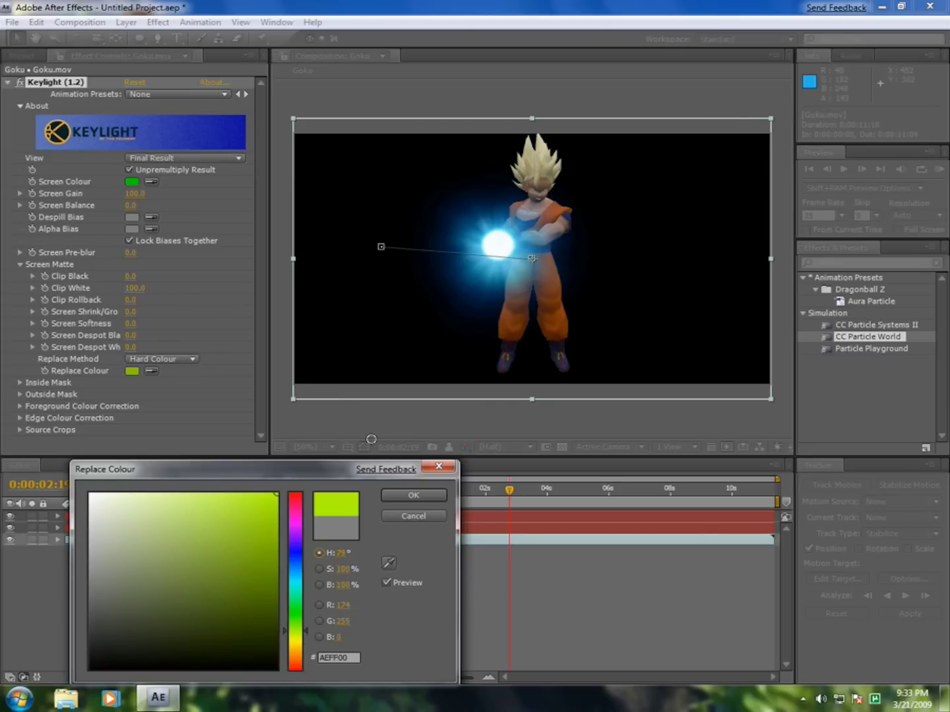
drag(305, 632, 306, 634)
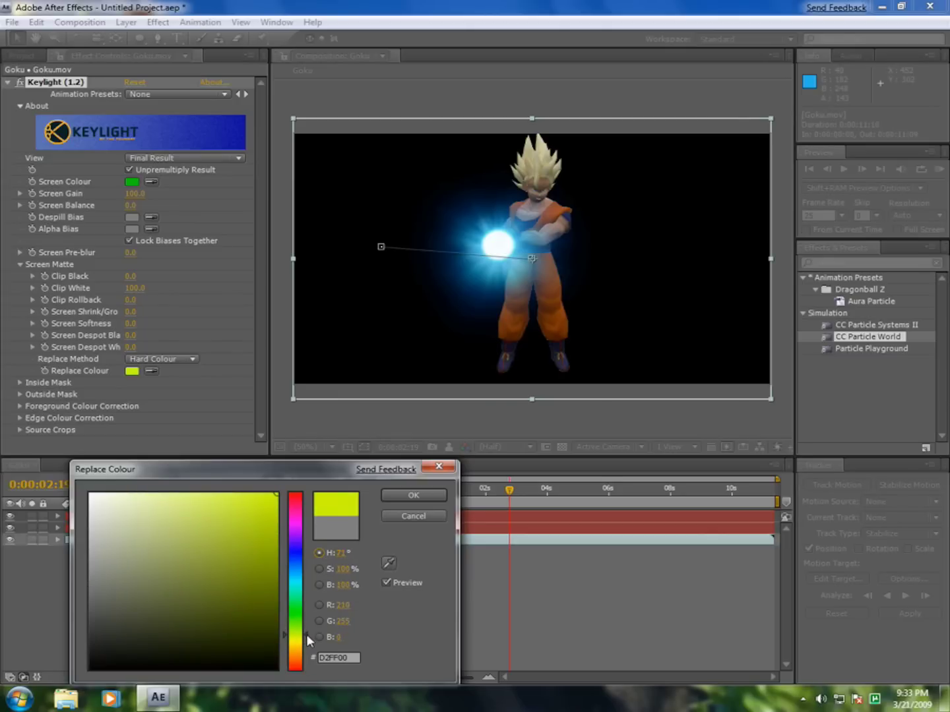
click(412, 498)
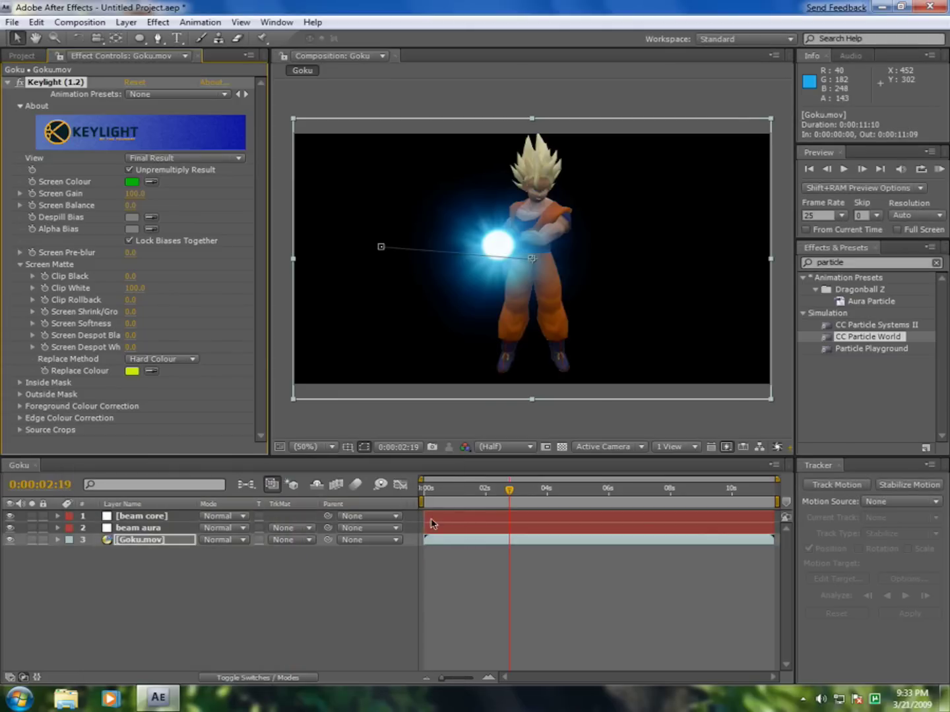
click(329, 448)
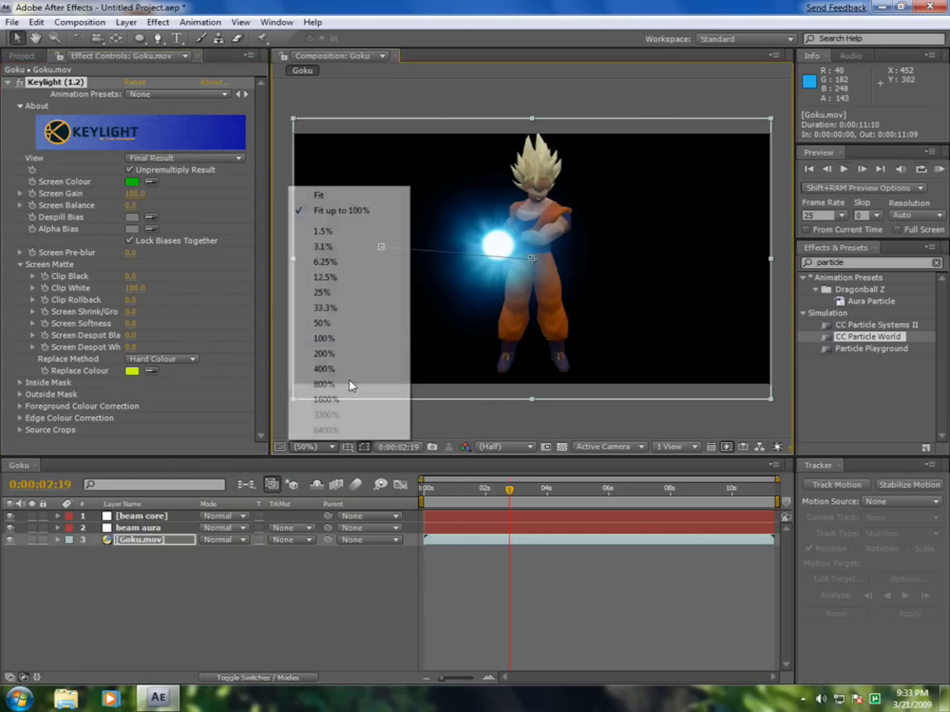
click(324, 339)
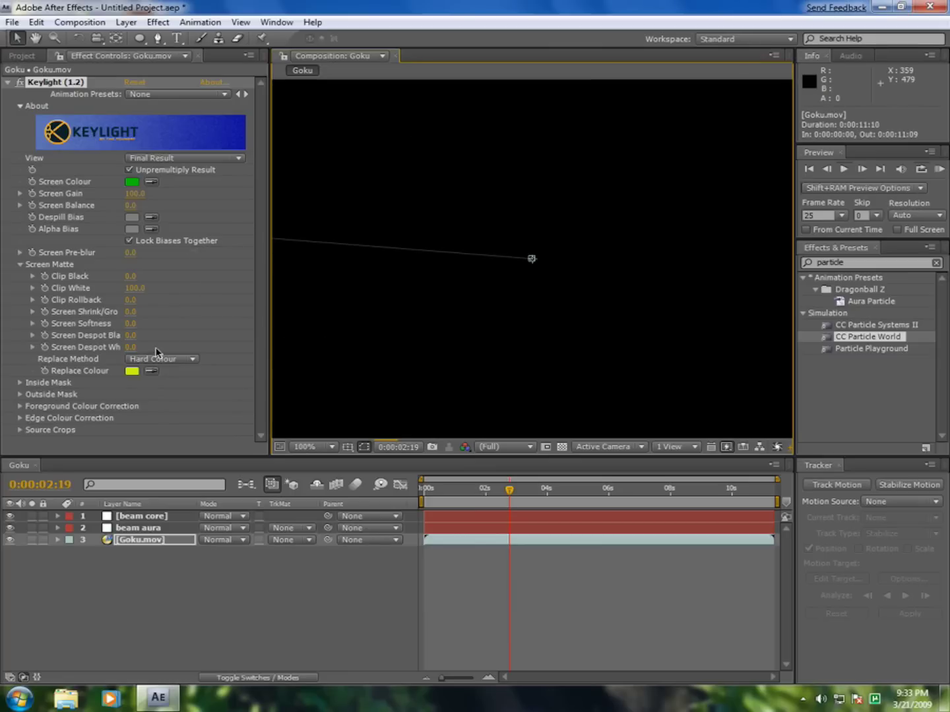